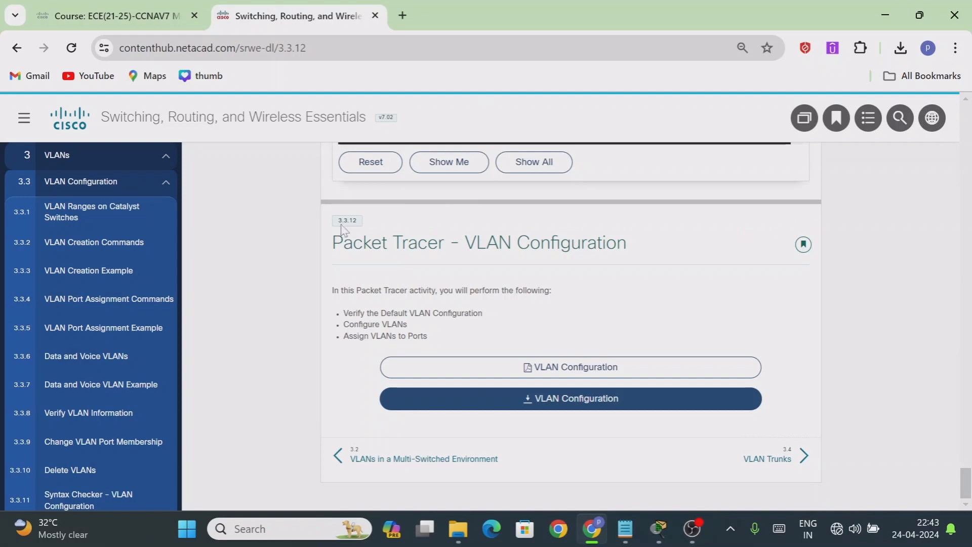
# - Read the title and task list of the Packet Tracer VLAN Configuration activity, and switch to Packet Tracer
pyautogui.moveTo(341, 221)
pyautogui.mouseDown()
pyautogui.moveTo(438, 244)
pyautogui.moveTo(640, 251)
pyautogui.mouseUp()
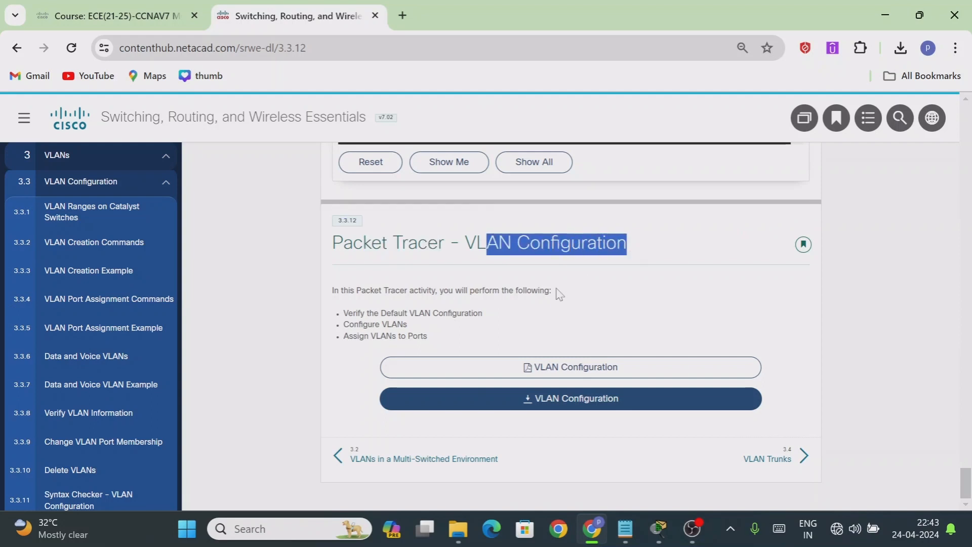
pyautogui.moveTo(360, 314); pyautogui.dragTo(479, 314)
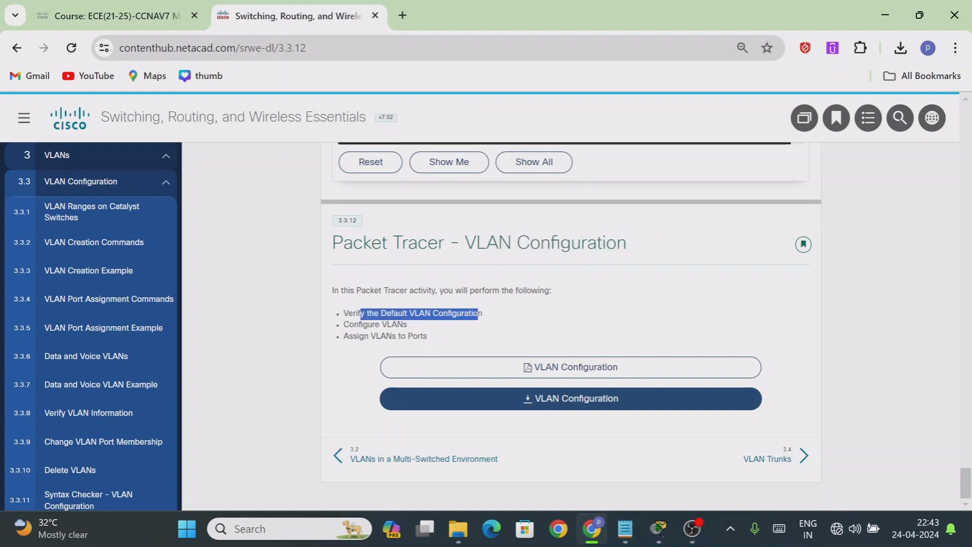
pyautogui.moveTo(376, 325); pyautogui.dragTo(407, 336)
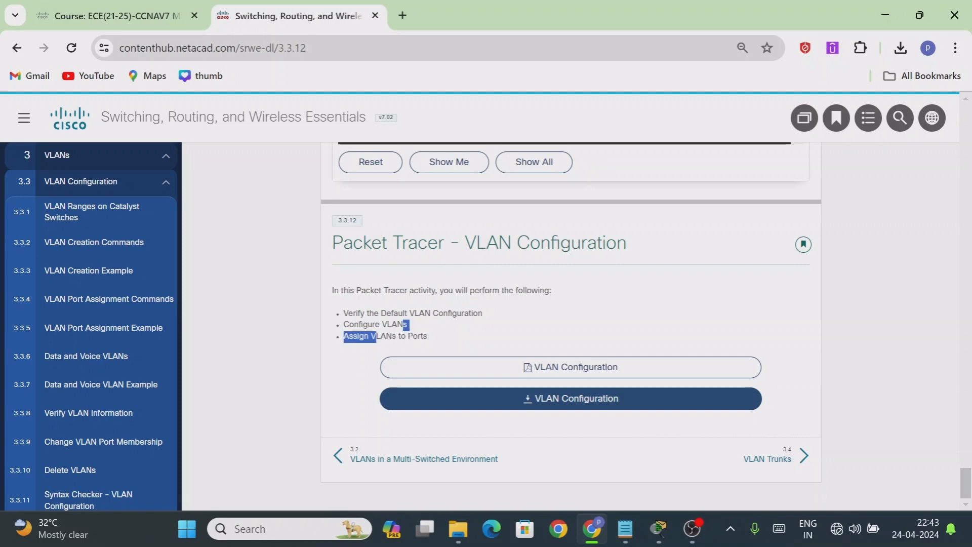
pyautogui.click(886, 15)
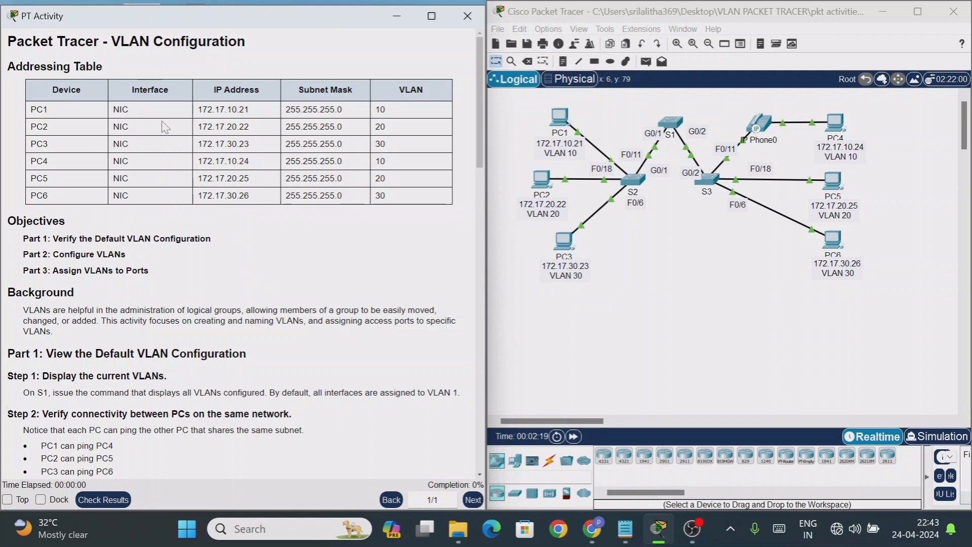
# - Check PC1's IPv4 address and subnet mask against the addressing table, and review the table's VLAN column
pyautogui.moveTo(202, 109); pyautogui.dragTo(249, 109)
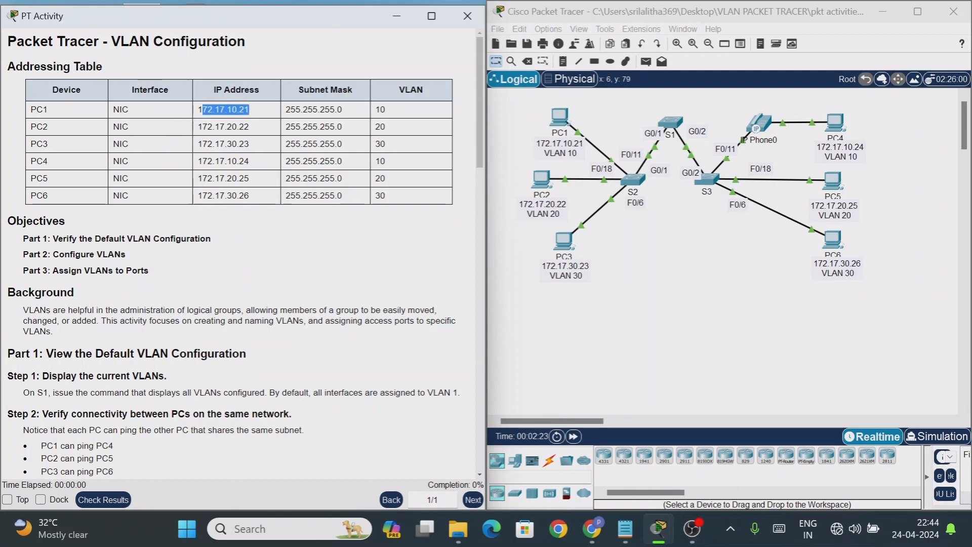
pyautogui.click(559, 120)
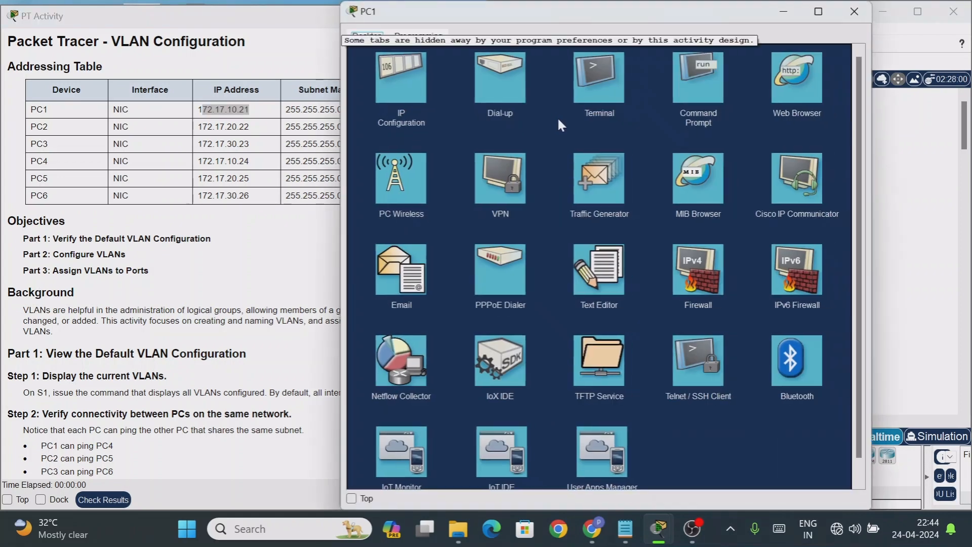
pyautogui.click(397, 82)
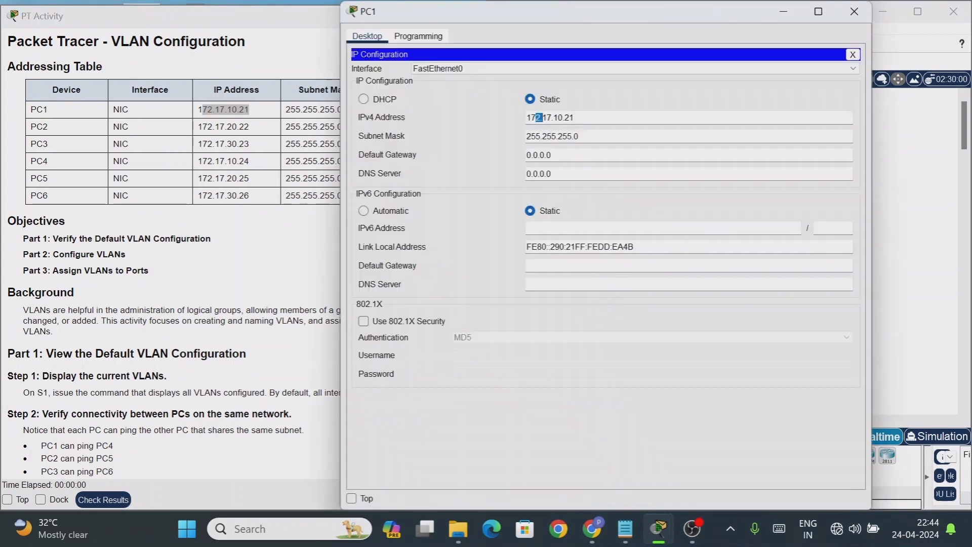
pyautogui.moveTo(542, 118); pyautogui.dragTo(579, 136)
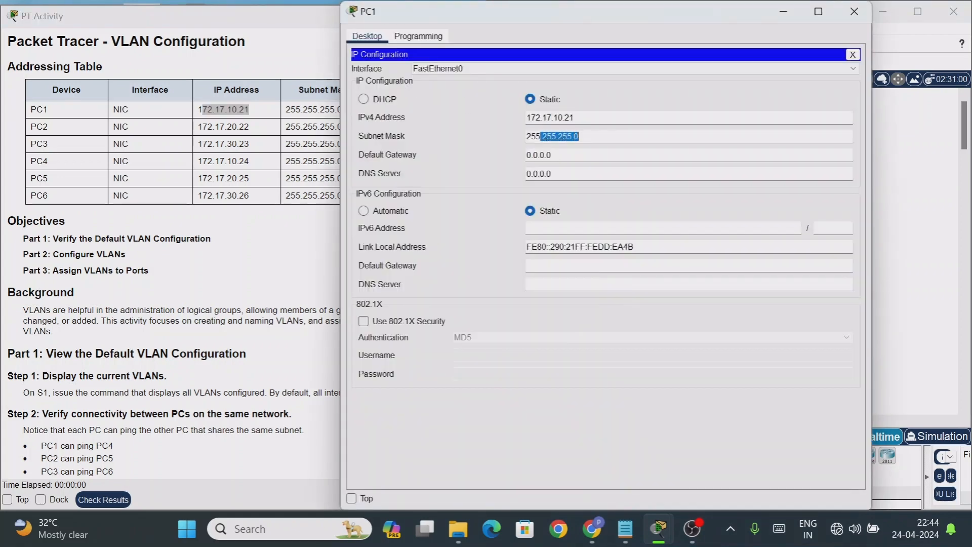
pyautogui.click(854, 12)
pyautogui.click(360, 138)
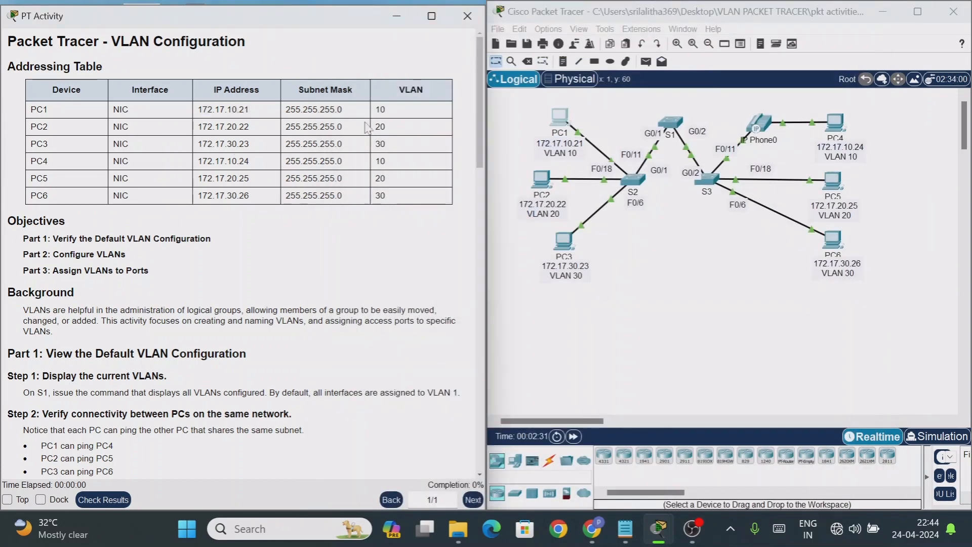
pyautogui.moveTo(399, 90); pyautogui.dragTo(427, 95)
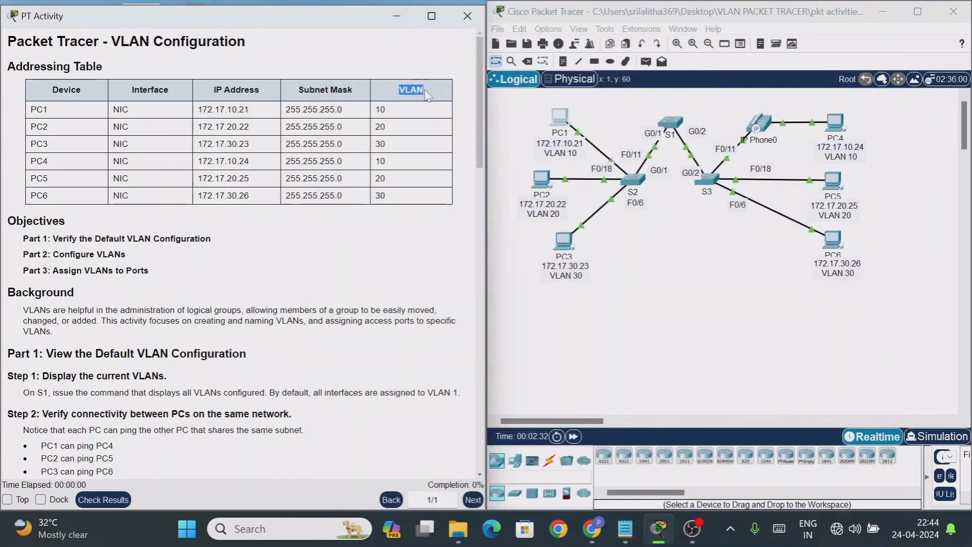
pyautogui.click(429, 98)
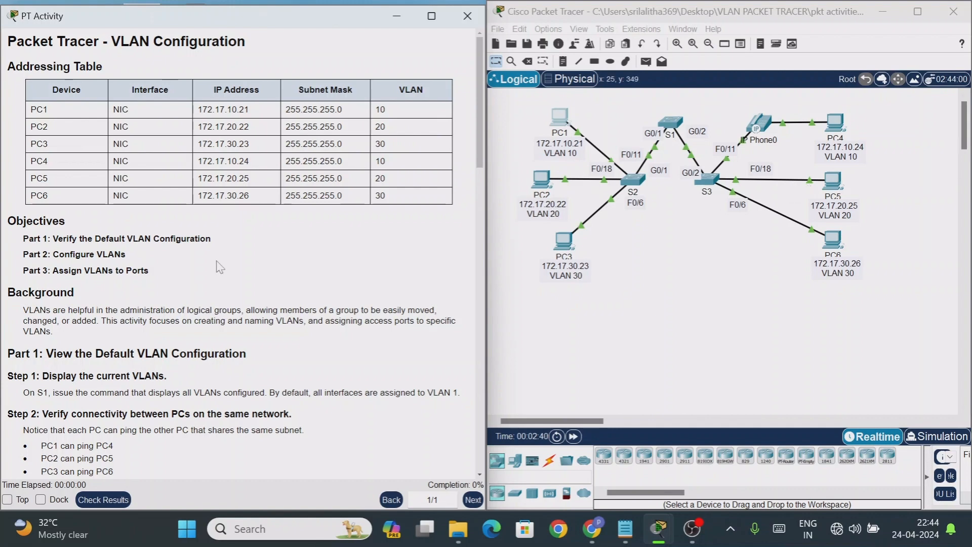
# - Read the activity's objectives, background and the Part 1 Step 1 instruction on displaying the current VLANs
pyautogui.scroll(-2, 241, 253)
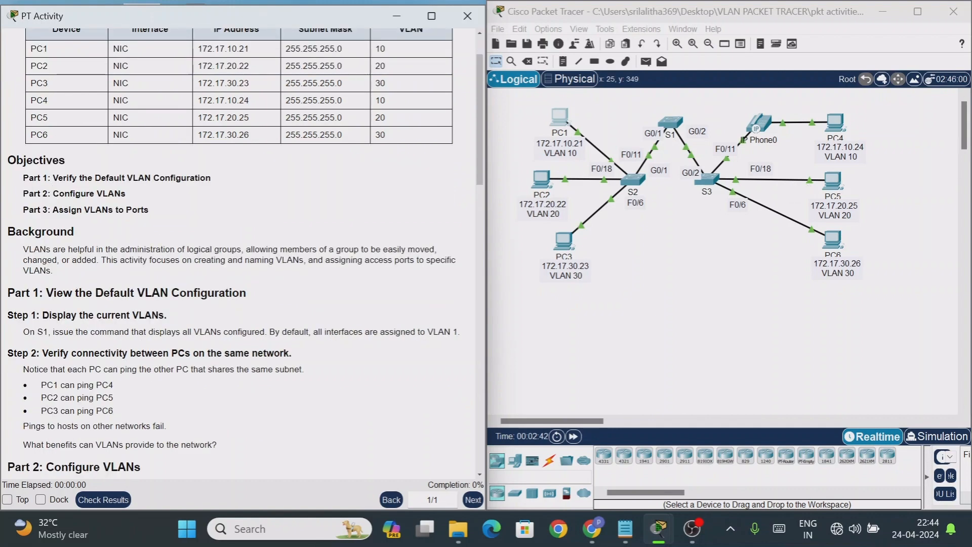
pyautogui.moveTo(52, 178); pyautogui.dragTo(241, 185)
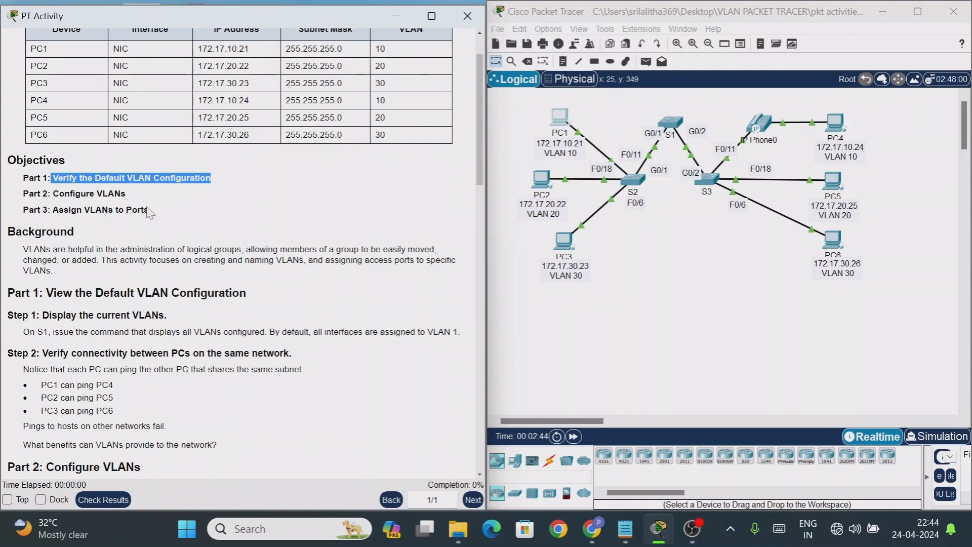
pyautogui.moveTo(75, 194); pyautogui.dragTo(157, 199)
pyautogui.moveTo(69, 210); pyautogui.dragTo(189, 214)
pyautogui.scroll(-2, 207, 228)
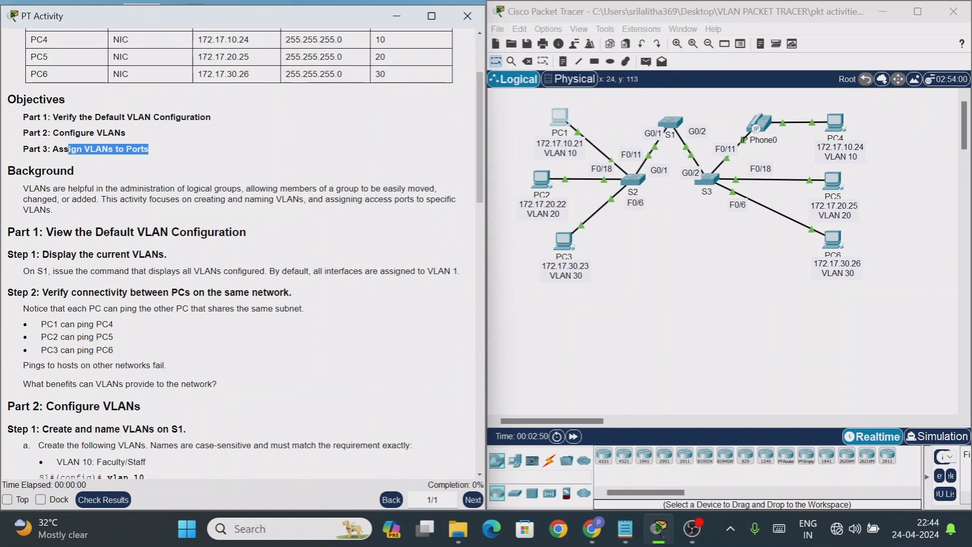
pyautogui.moveTo(78, 188); pyautogui.dragTo(421, 189)
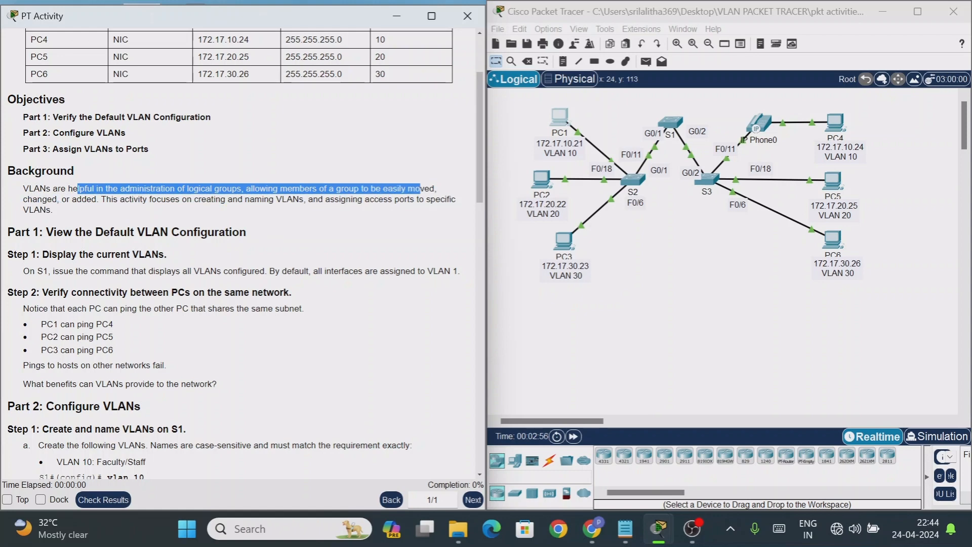
pyautogui.moveTo(161, 200); pyautogui.dragTo(148, 219)
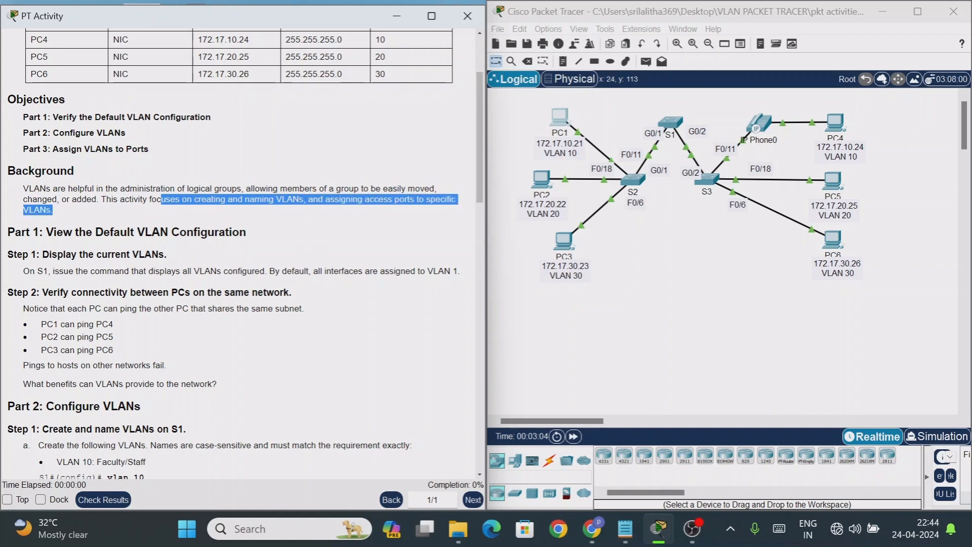
pyautogui.moveTo(49, 254); pyautogui.dragTo(167, 254)
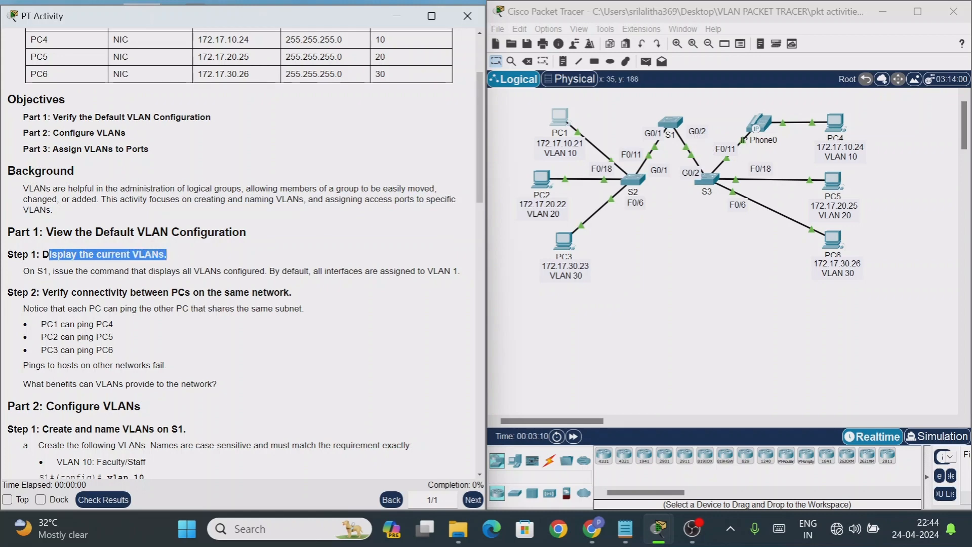
pyautogui.click(151, 243)
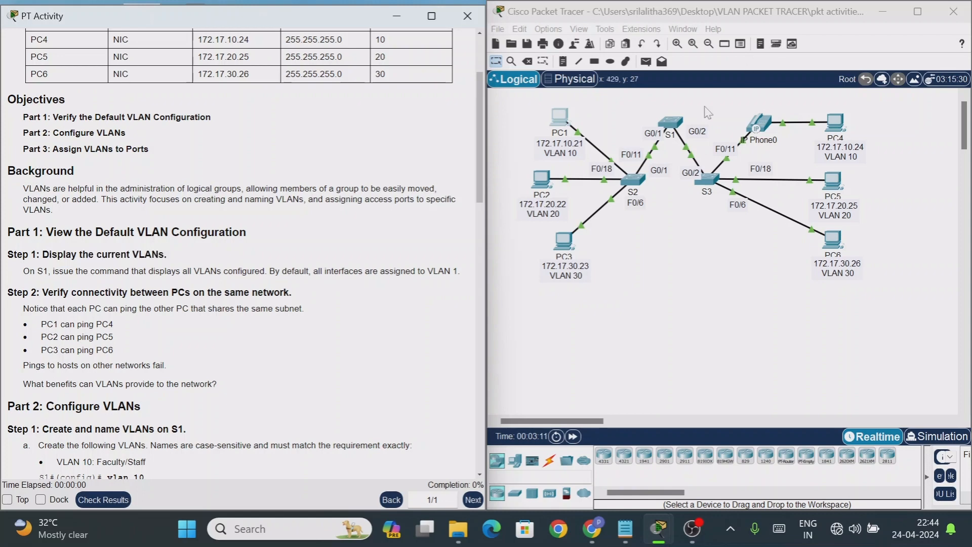
# - Open the command line of switch S1 and enter privileged EXEC mode with en
pyautogui.click(671, 122)
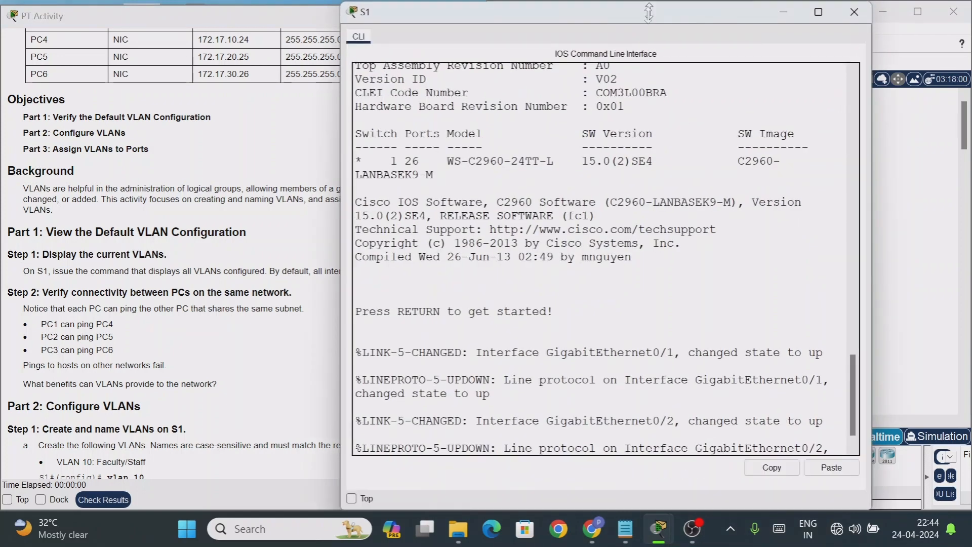
pyautogui.moveTo(652, 12); pyautogui.dragTo(672, 44)
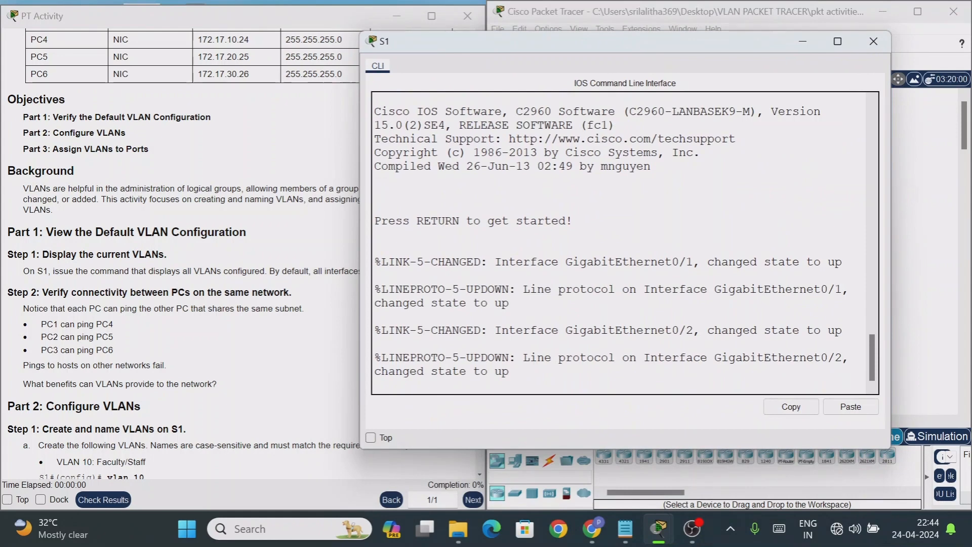
pyautogui.press('Return')
pyautogui.press('Return')
pyautogui.press('Return')
pyautogui.press('Return')
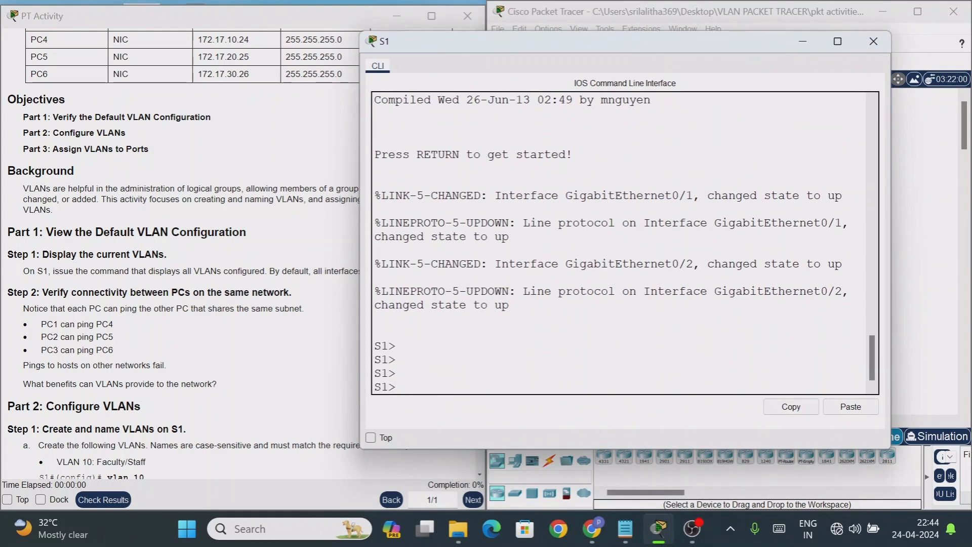
pyautogui.write('en')
pyautogui.press('Return')
pyautogui.press('Return')
pyautogui.press('Return')
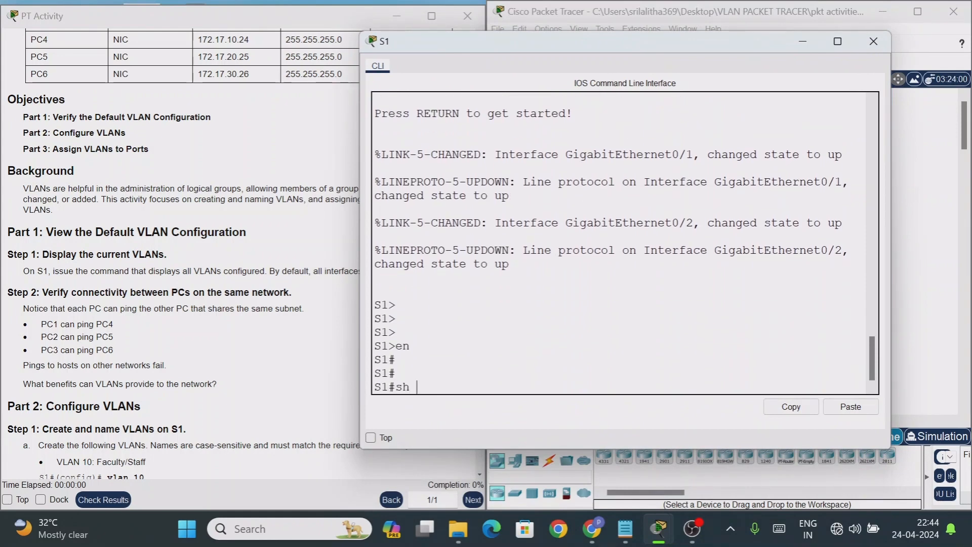
# - Run sh vlan brief on S1, examine the VLAN table in the enlarged window, and close S1
pyautogui.write('sh vl')
pyautogui.press('Tab')
pyautogui.write('b')
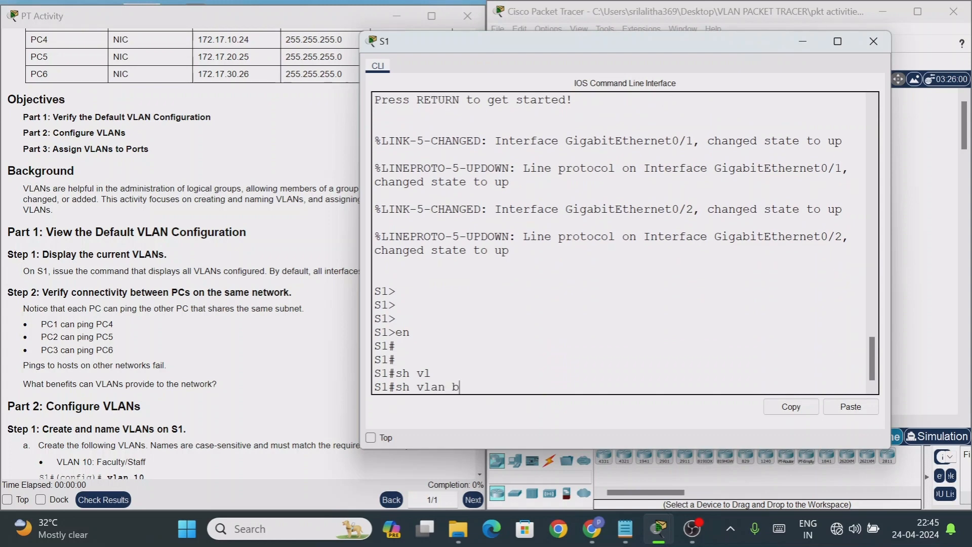
pyautogui.write('r')
pyautogui.press('Tab')
pyautogui.moveTo(395, 387); pyautogui.dragTo(495, 387)
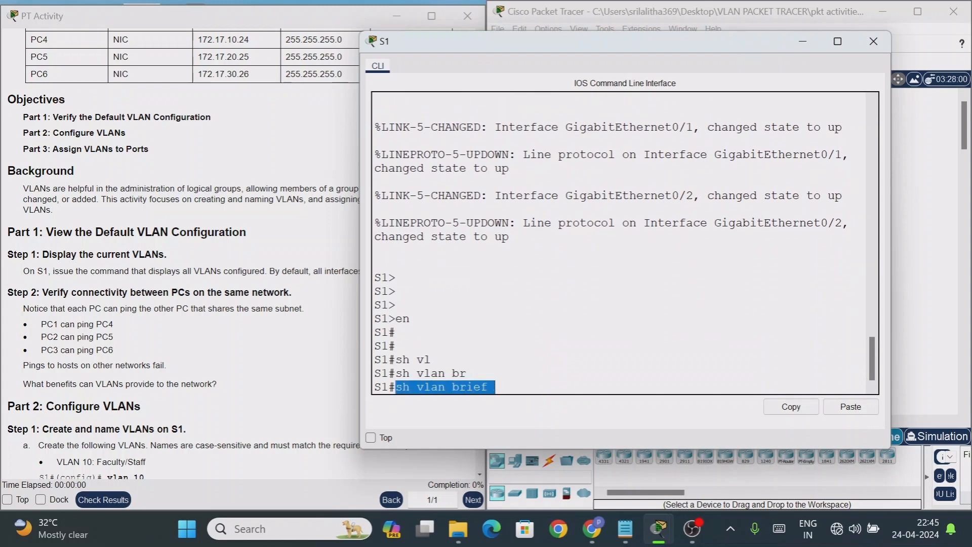
pyautogui.click(495, 387)
pyautogui.press('Return')
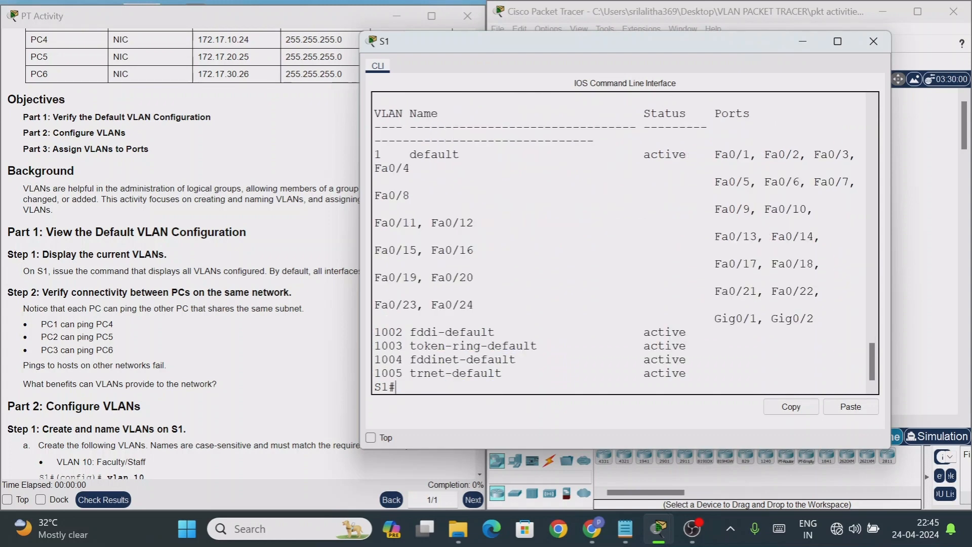
pyautogui.click(838, 41)
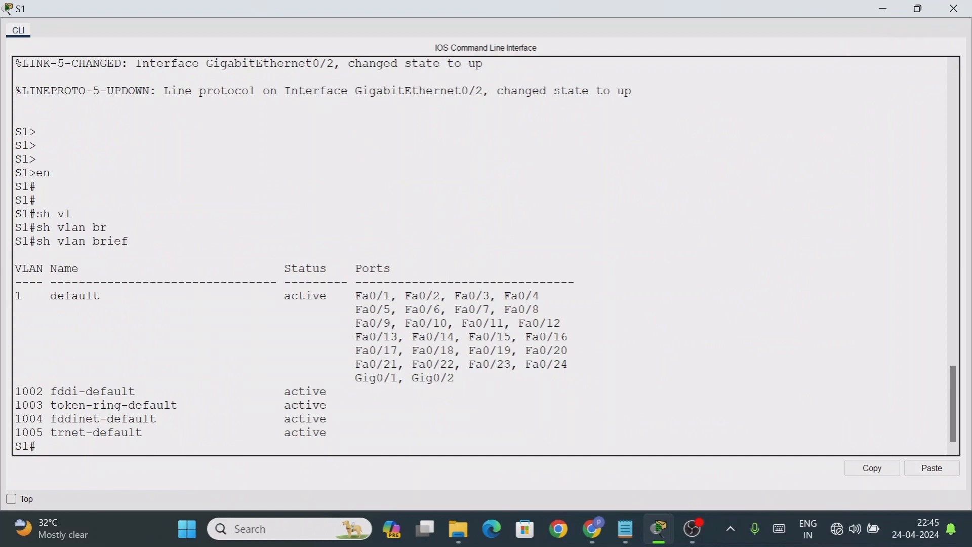
pyautogui.moveTo(15, 268)
pyautogui.mouseDown()
pyautogui.moveTo(567, 350)
pyautogui.moveTo(276, 433)
pyautogui.moveTo(37, 447)
pyautogui.moveTo(16, 391)
pyautogui.moveTo(22, 268)
pyautogui.mouseUp()
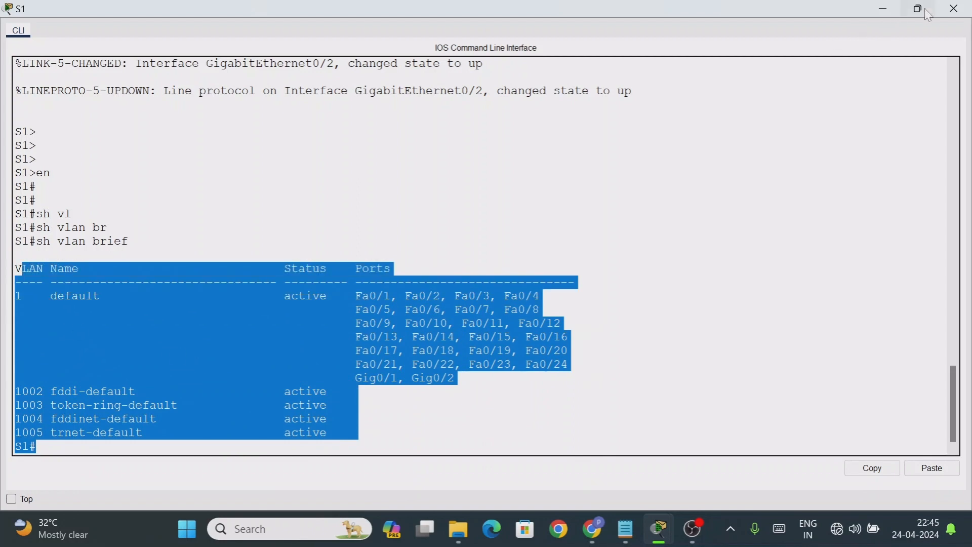
pyautogui.click(956, 8)
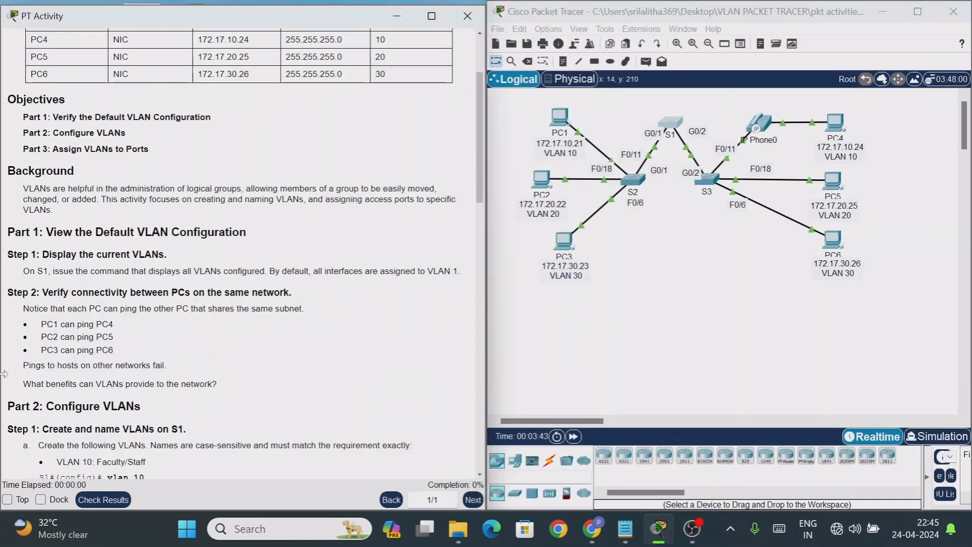
# - Read the Step 2 connectivity requirement and copy the IPv4 address from PC4's IP configuration
pyautogui.moveTo(94, 293); pyautogui.dragTo(309, 299)
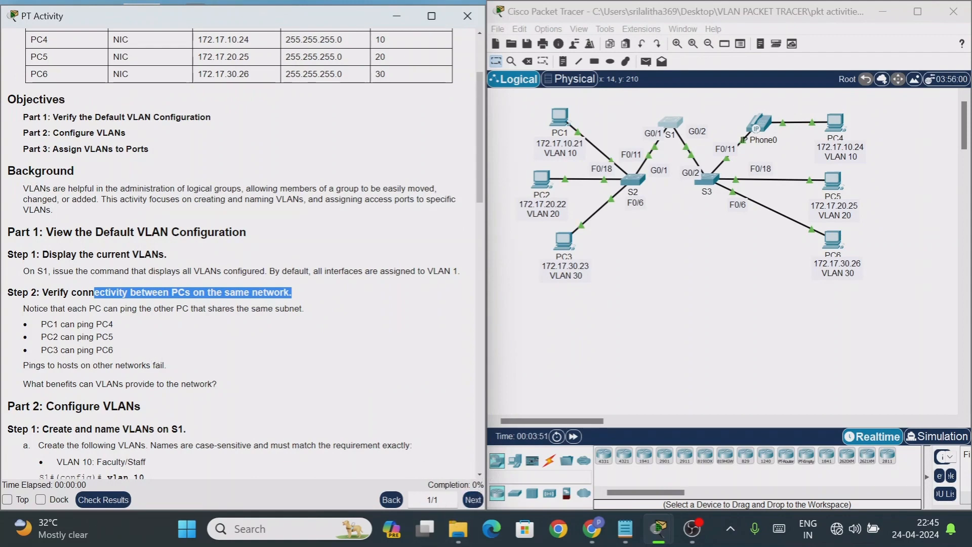
pyautogui.moveTo(60, 324); pyautogui.dragTo(117, 325)
pyautogui.click(143, 332)
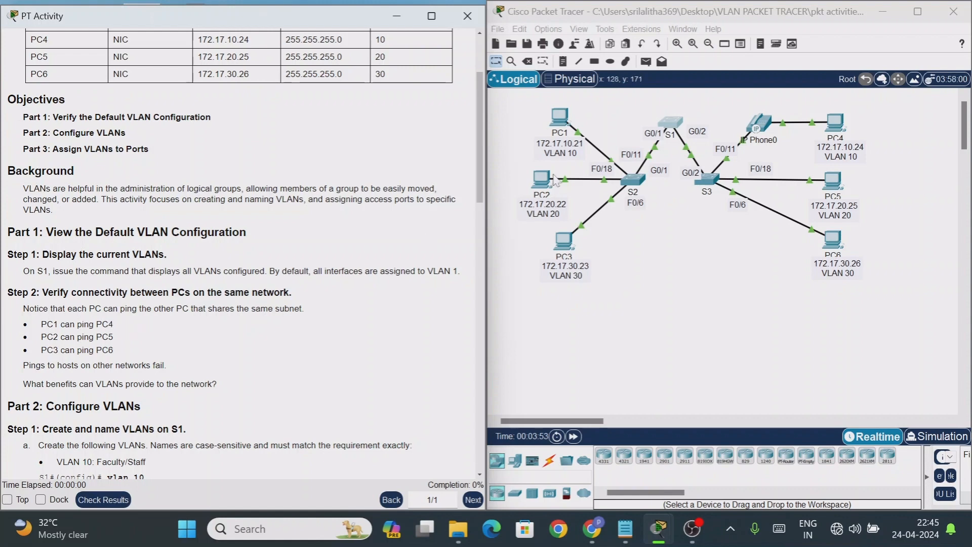
pyautogui.click(837, 132)
pyautogui.click(405, 81)
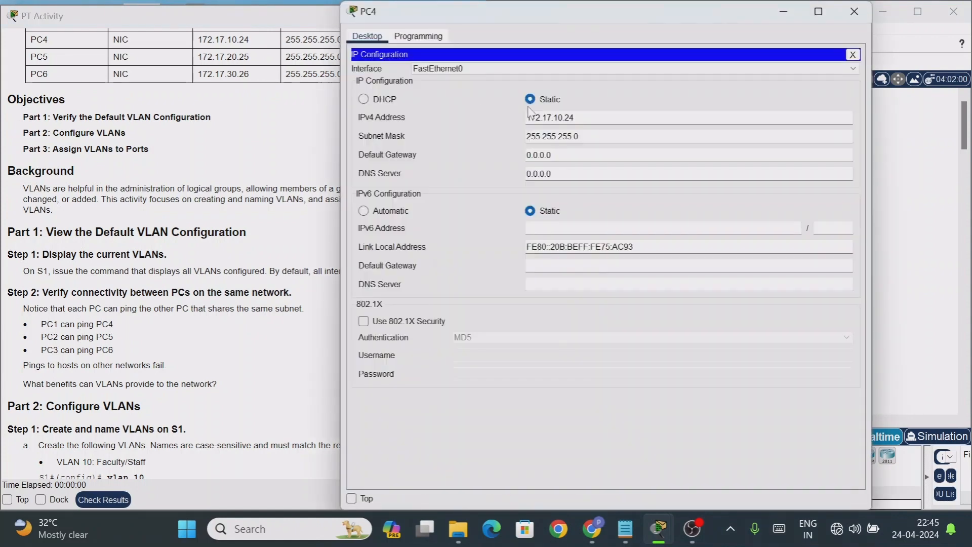
pyautogui.moveTo(575, 117); pyautogui.dragTo(508, 119)
pyautogui.rightClick(539, 114)
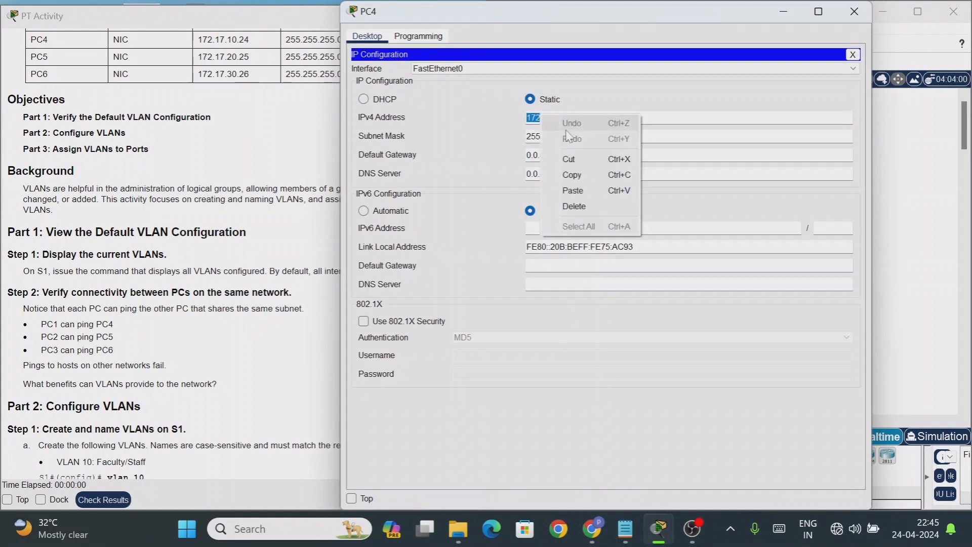
pyautogui.click(582, 178)
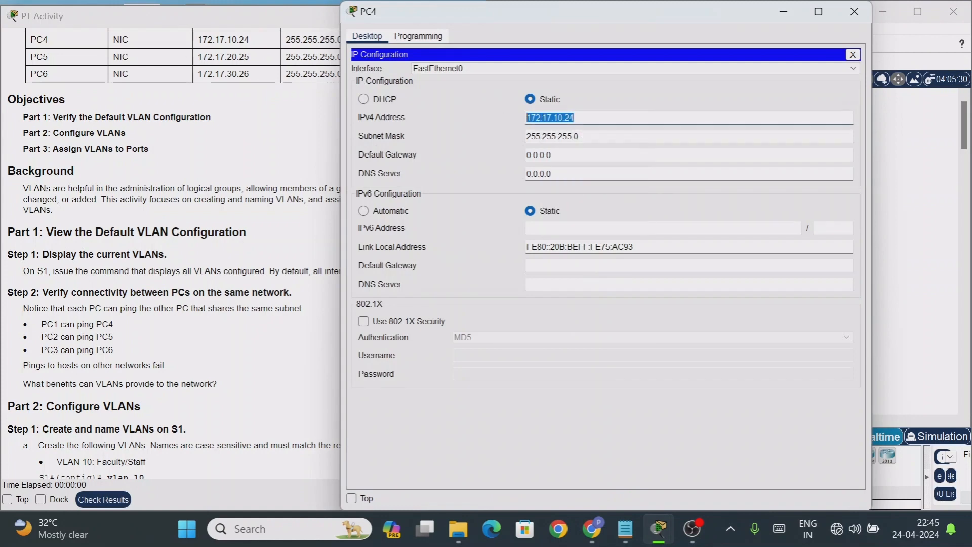
pyautogui.click(782, 13)
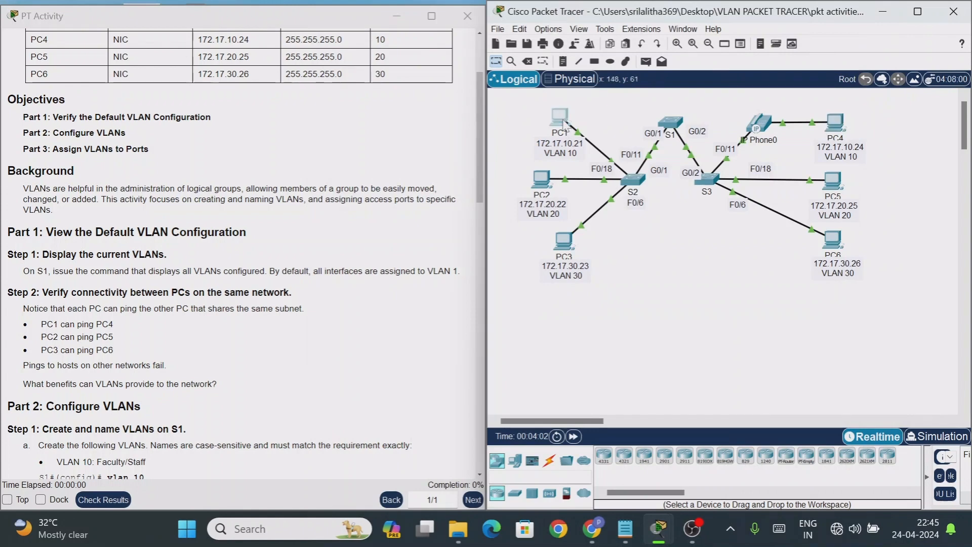
# - Ping PC4 at 172.17.10.24 from PC1's command prompt, interrupt the ping after the first replies, and close PC1
pyautogui.click(561, 117)
pyautogui.click(701, 101)
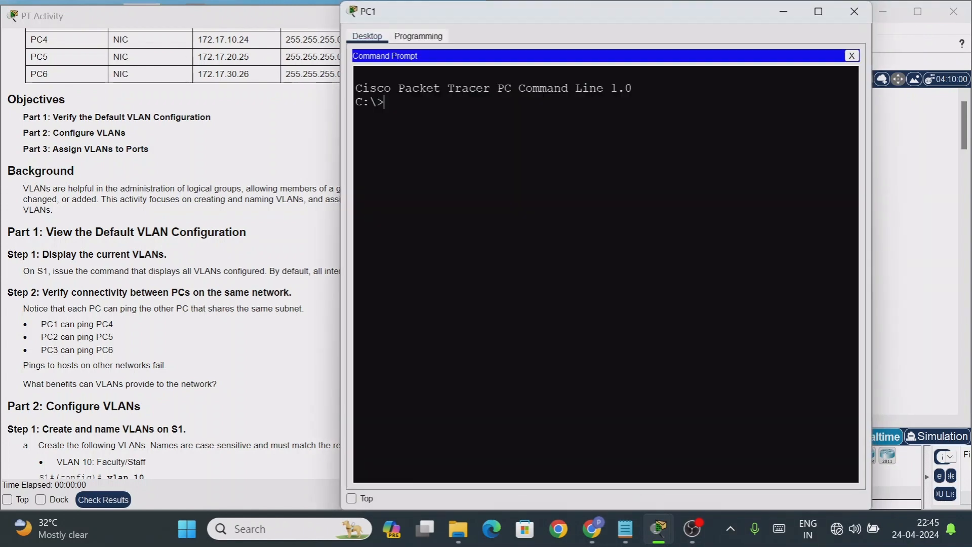
pyautogui.write('ping')
pyautogui.rightClick(440, 112)
pyautogui.click(464, 141)
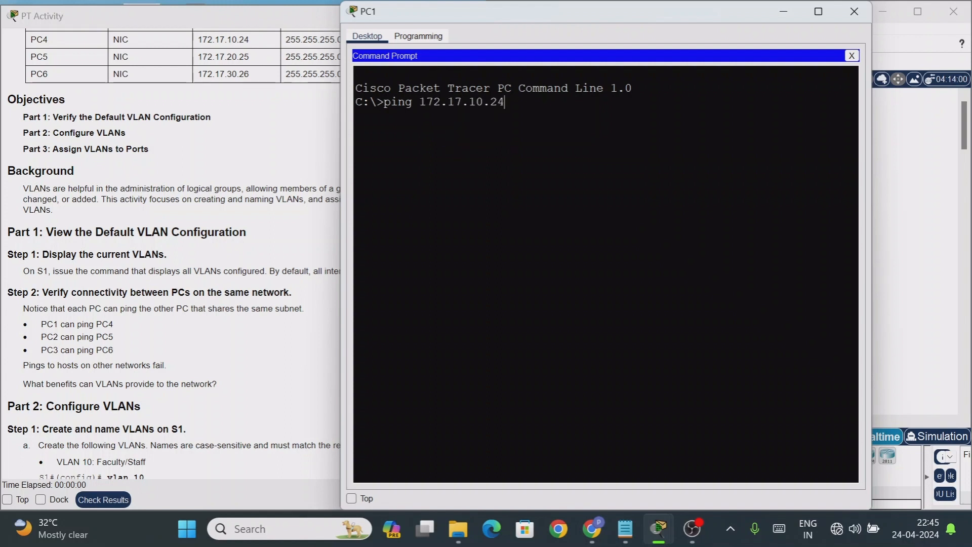
pyautogui.press('Return')
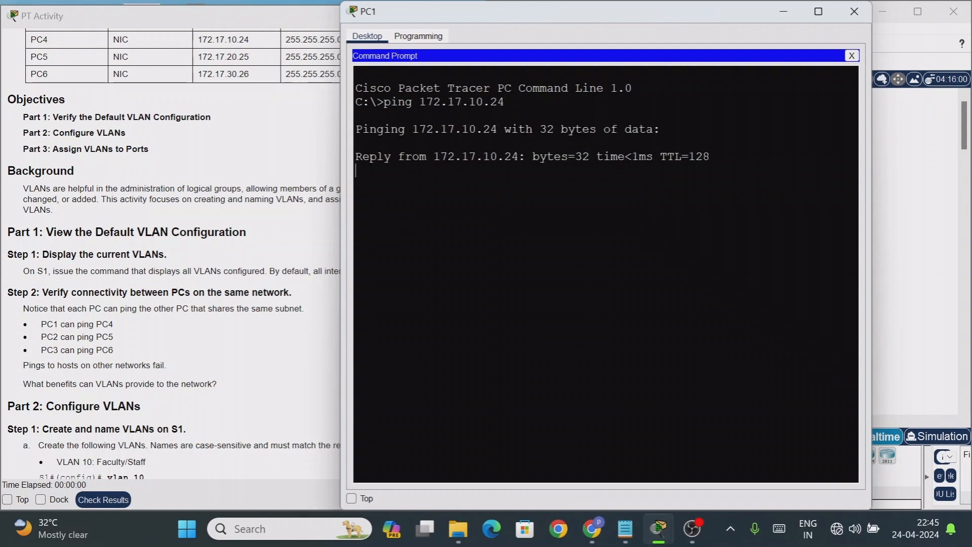
pyautogui.moveTo(420, 170); pyautogui.dragTo(675, 170)
pyautogui.hotkey('ctrl', 'c')
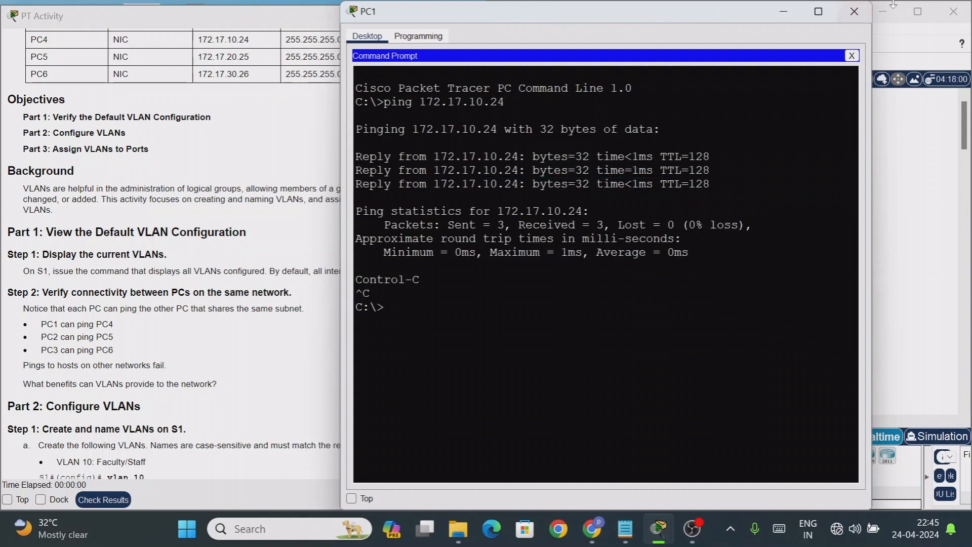
pyautogui.click(855, 12)
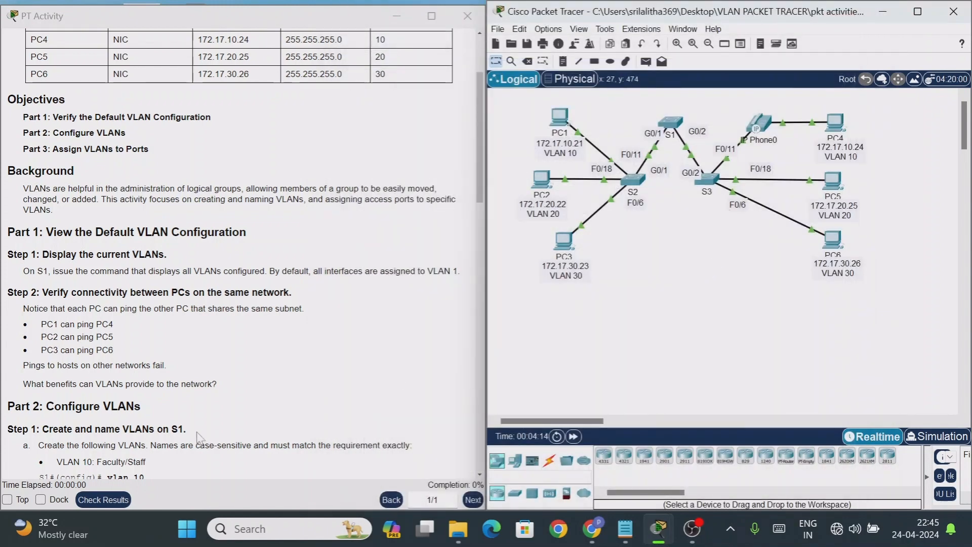
# - Read the Part 2 instructions, examining the VLAN numbers and names required on S1 and the commands given for creating them
pyautogui.scroll(-2, 186, 415)
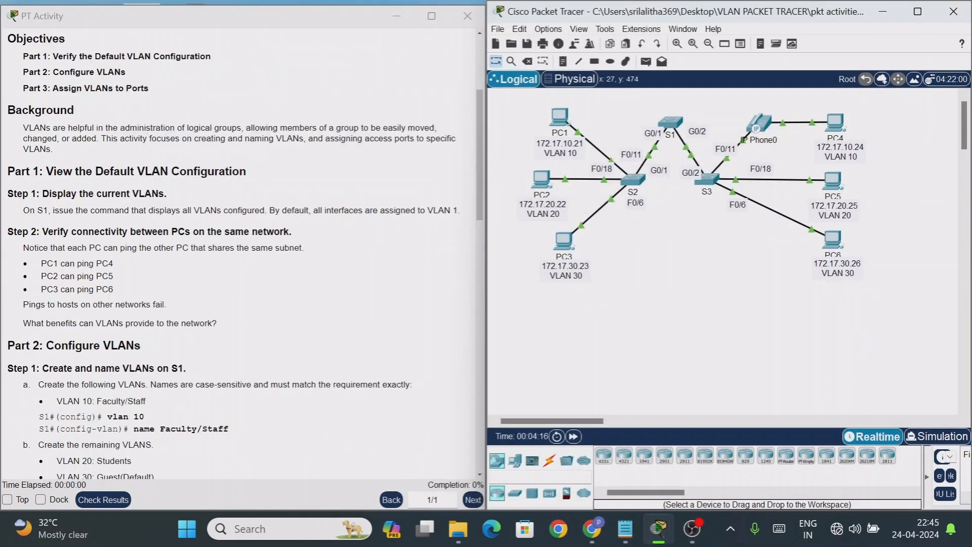
pyautogui.moveTo(53, 345); pyautogui.dragTo(154, 353)
pyautogui.scroll(-4, 242, 315)
pyautogui.click(243, 332)
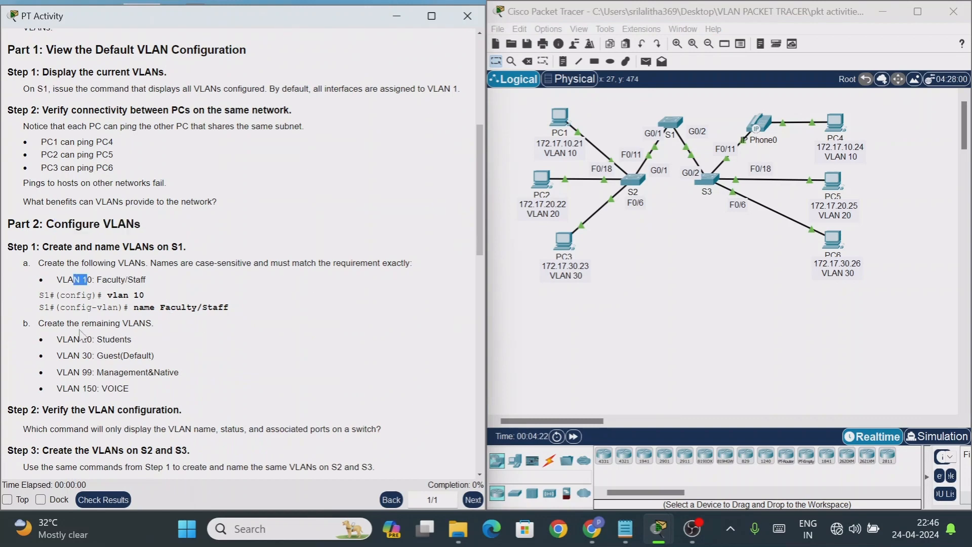
pyautogui.moveTo(80, 339); pyautogui.dragTo(103, 339)
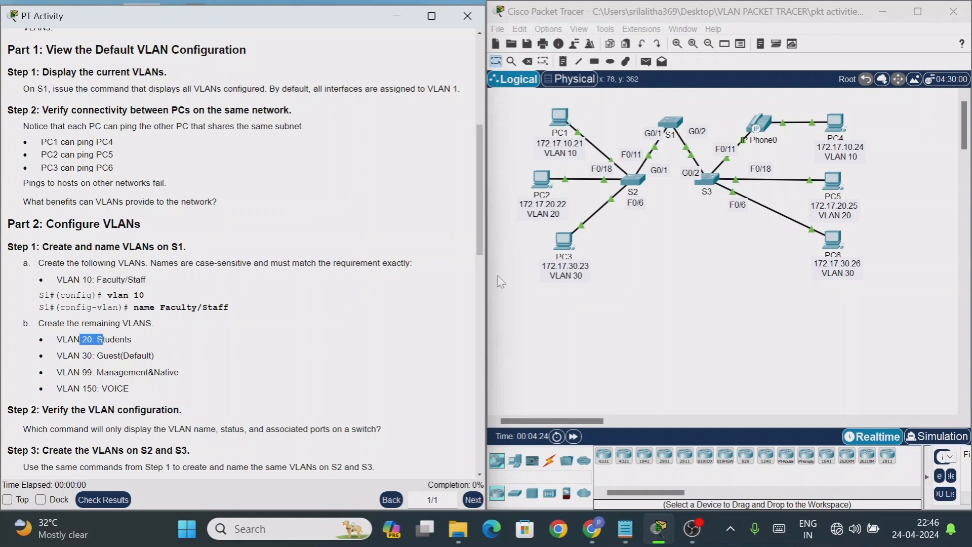
pyautogui.moveTo(97, 372); pyautogui.dragTo(200, 381)
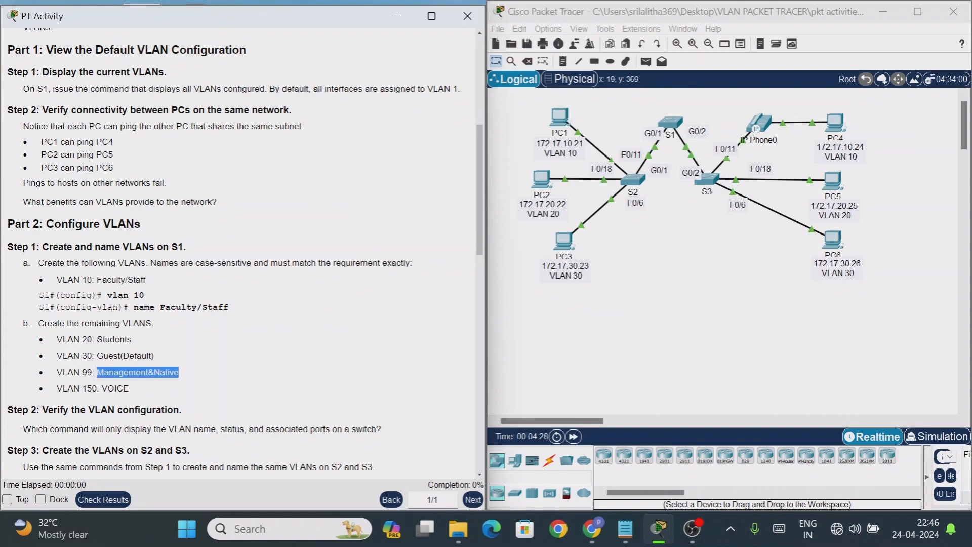
pyautogui.click(80, 372)
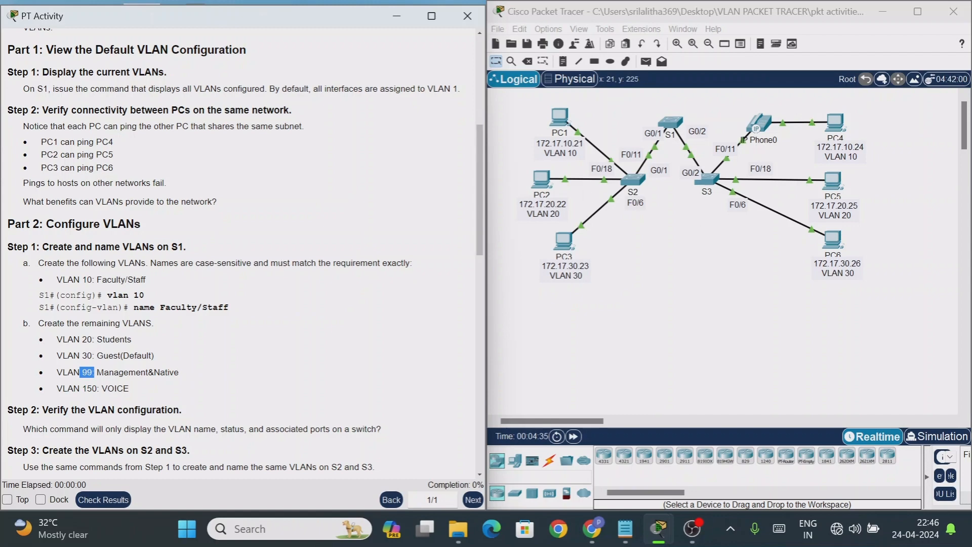
pyautogui.moveTo(170, 247); pyautogui.dragTo(229, 250)
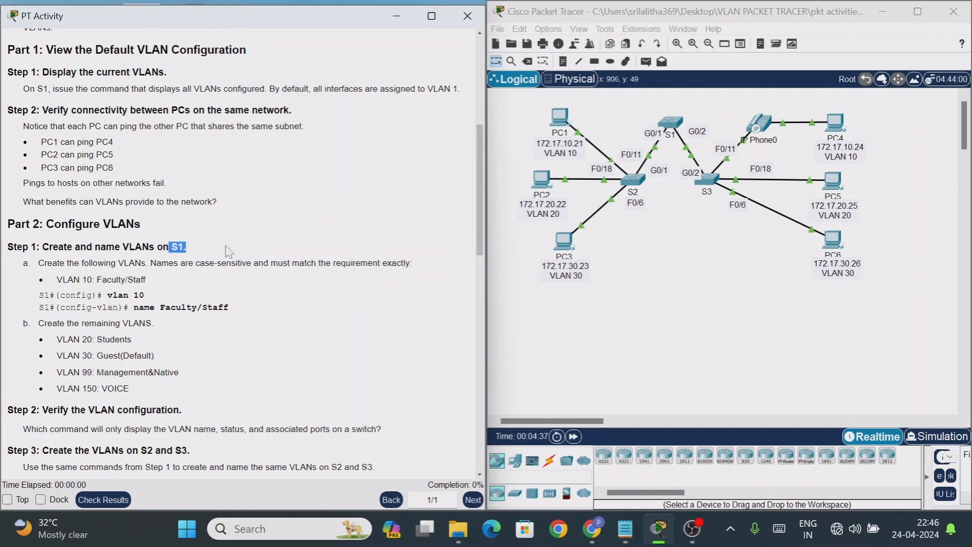
pyautogui.moveTo(130, 295); pyautogui.dragTo(170, 373)
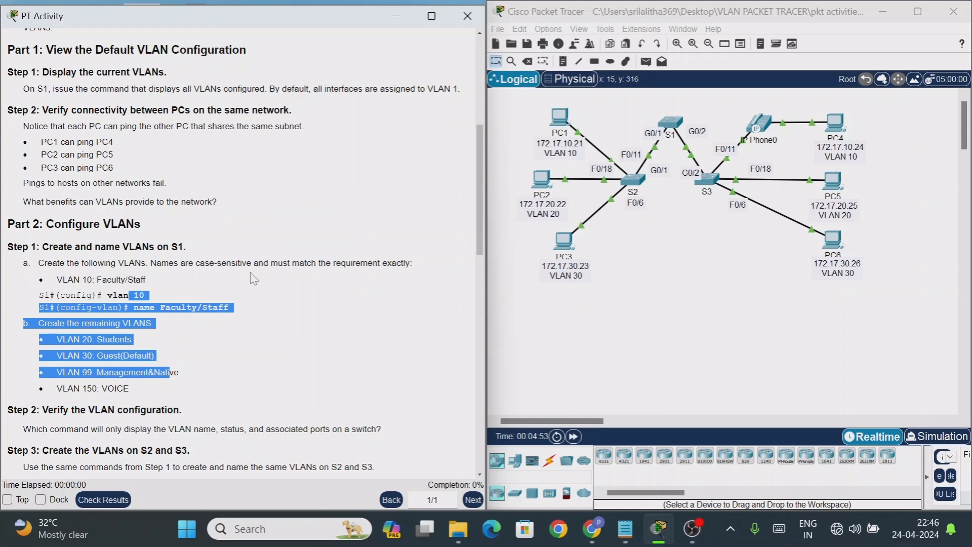
pyautogui.click(208, 357)
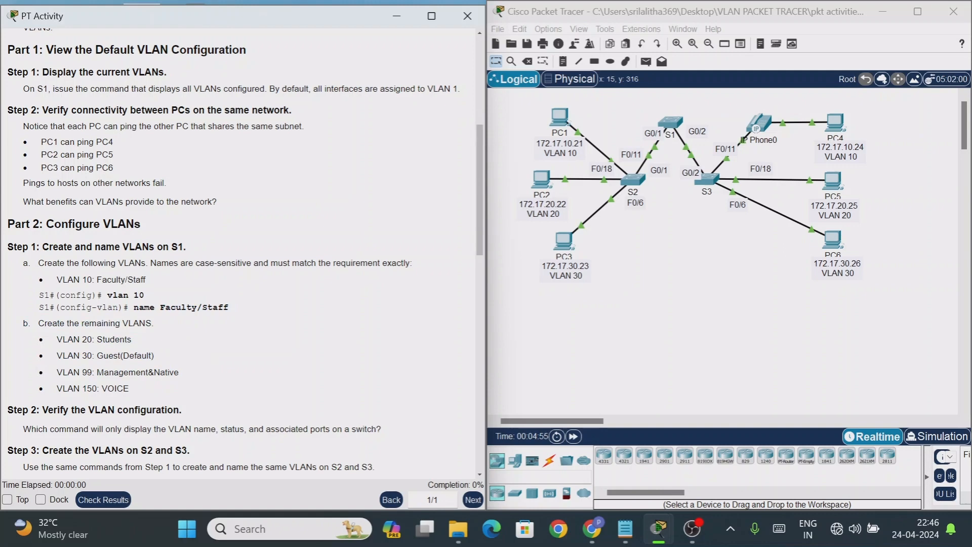
pyautogui.moveTo(108, 295); pyautogui.dragTo(156, 388)
pyautogui.click(324, 349)
pyautogui.scroll(-1, 320, 340)
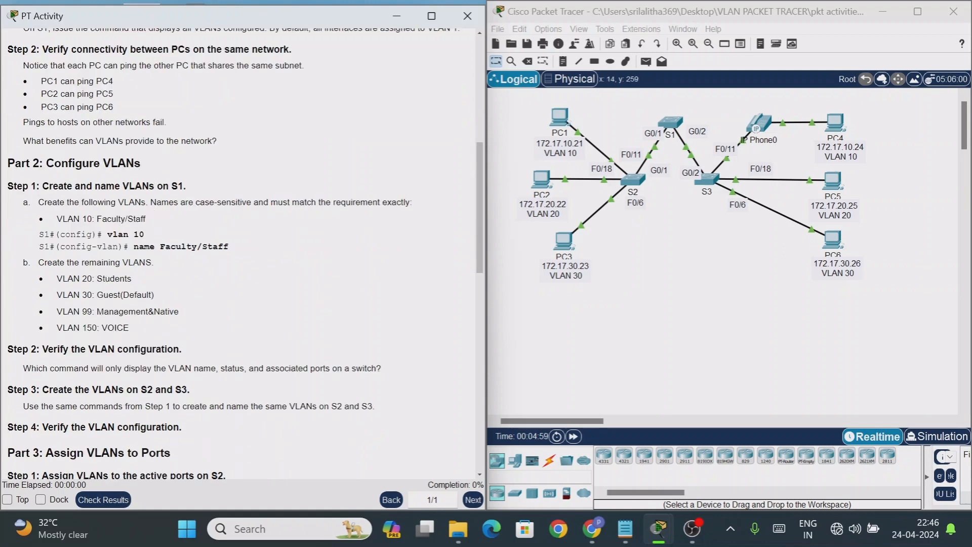
pyautogui.doubleClick(185, 187)
# - Open the command line of switch S1, move its window clear of the instructions, and enter global configuration mode with config t
pyautogui.click(664, 135)
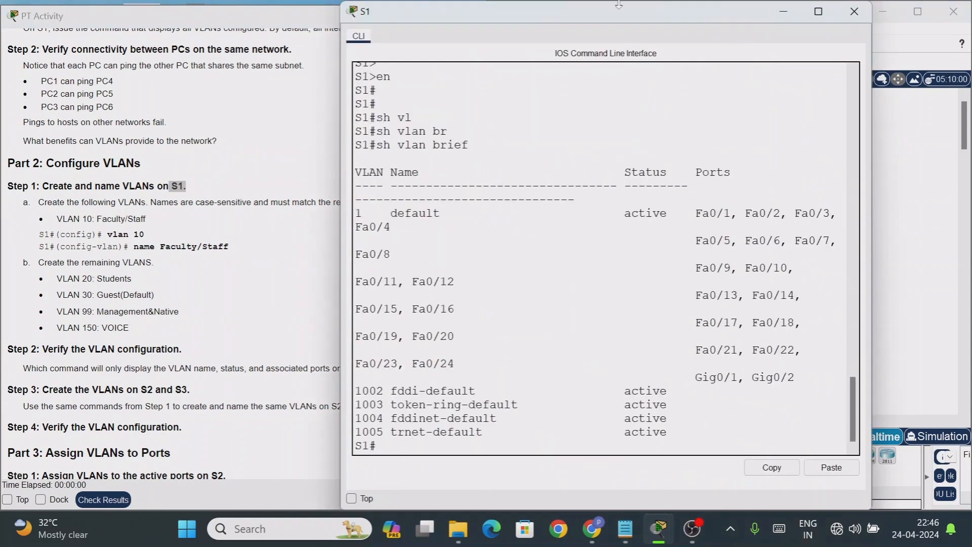
pyautogui.moveTo(611, 3); pyautogui.dragTo(695, 17)
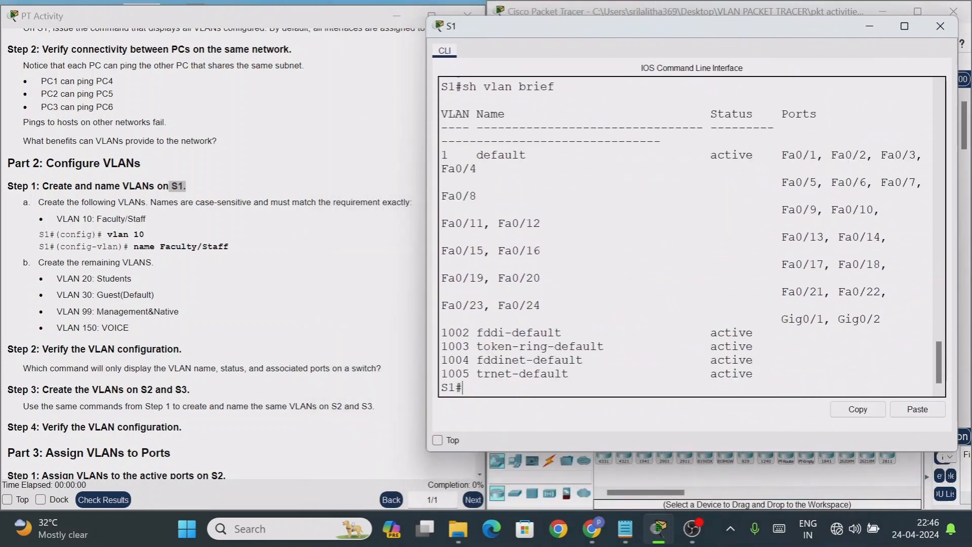
pyautogui.write('onfig t')
pyautogui.press('Return')
pyautogui.press('Return')
pyautogui.press('Return')
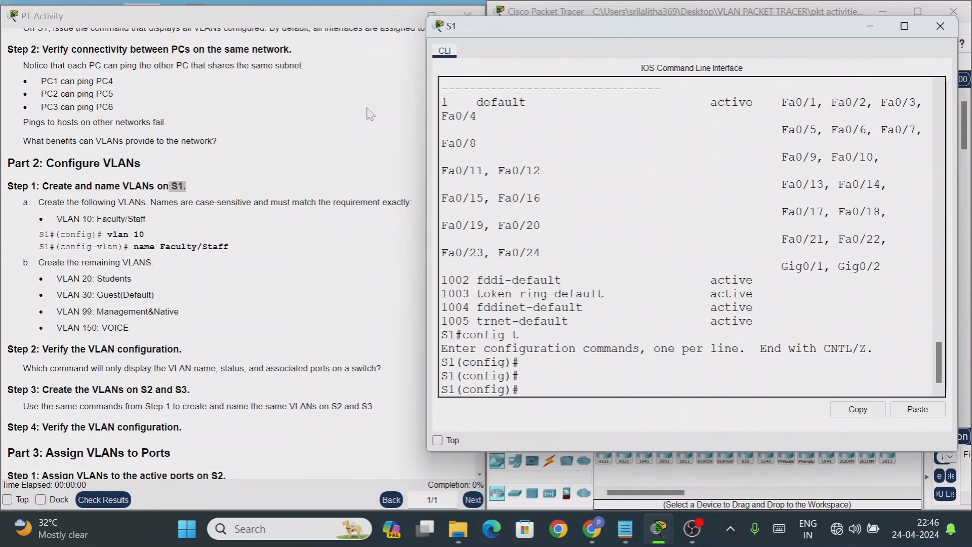
# - Create VLAN 10 on S1 with the vlan 10 command, following the activity instructions
pyautogui.moveTo(56, 219); pyautogui.dragTo(97, 219)
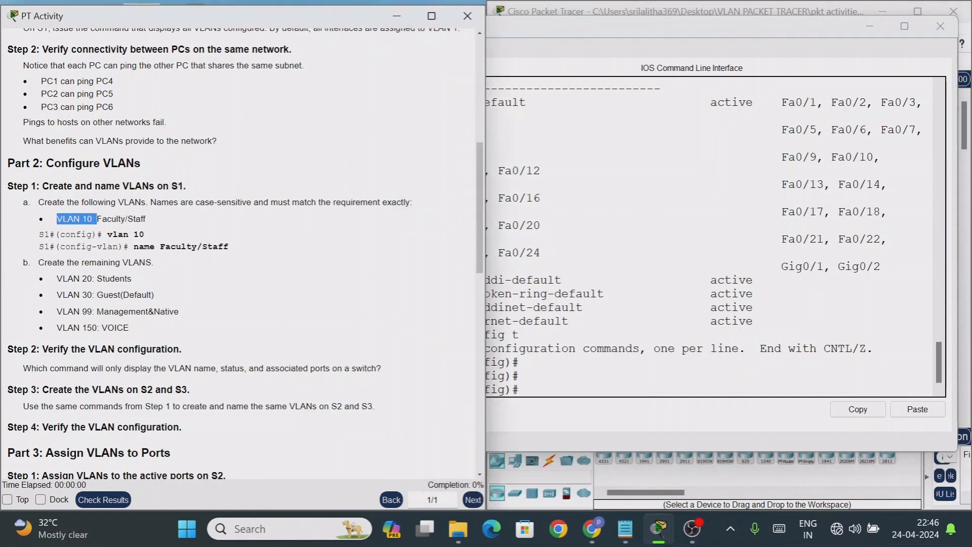
pyautogui.click(530, 405)
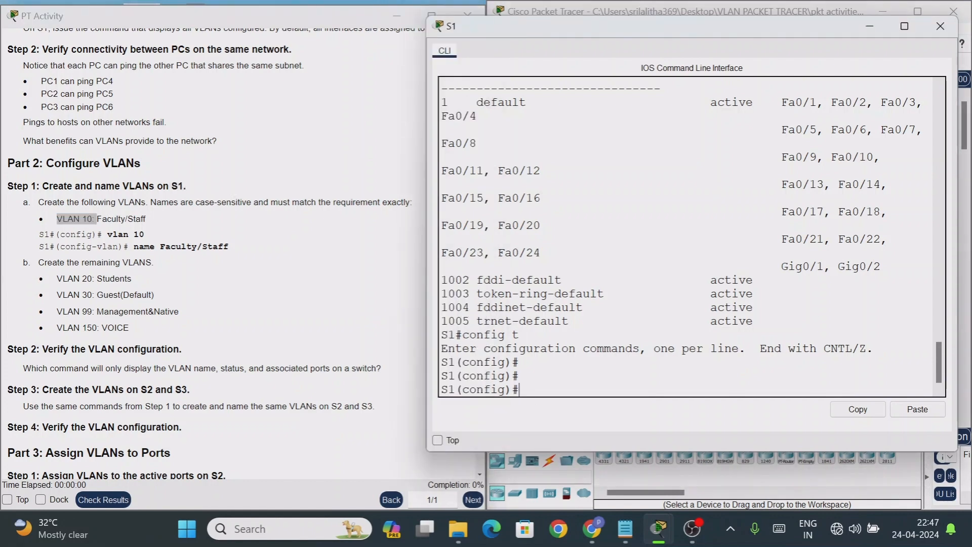
pyautogui.write('vlan')
pyautogui.moveTo(108, 234); pyautogui.dragTo(144, 234)
pyautogui.click(555, 390)
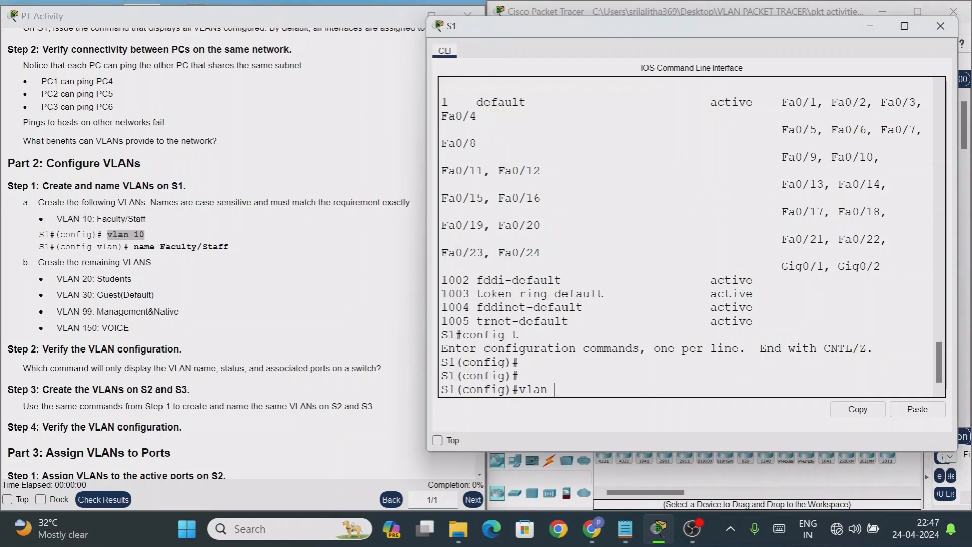
pyautogui.write('10')
pyautogui.press('Return')
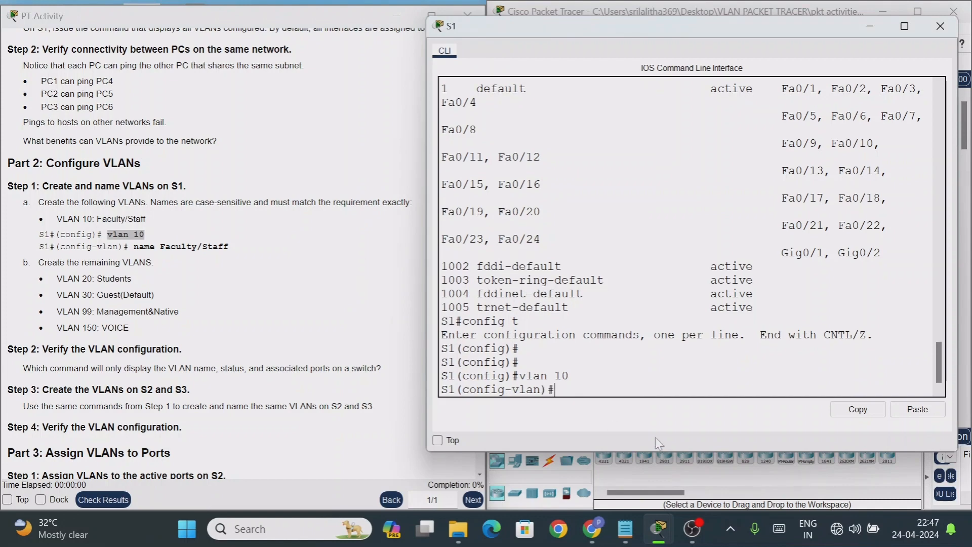
# - Name VLAN 10 on S1 by copying name Faculty/Staff from the activity instructions and running it in the command line
pyautogui.moveTo(134, 247); pyautogui.dragTo(230, 248)
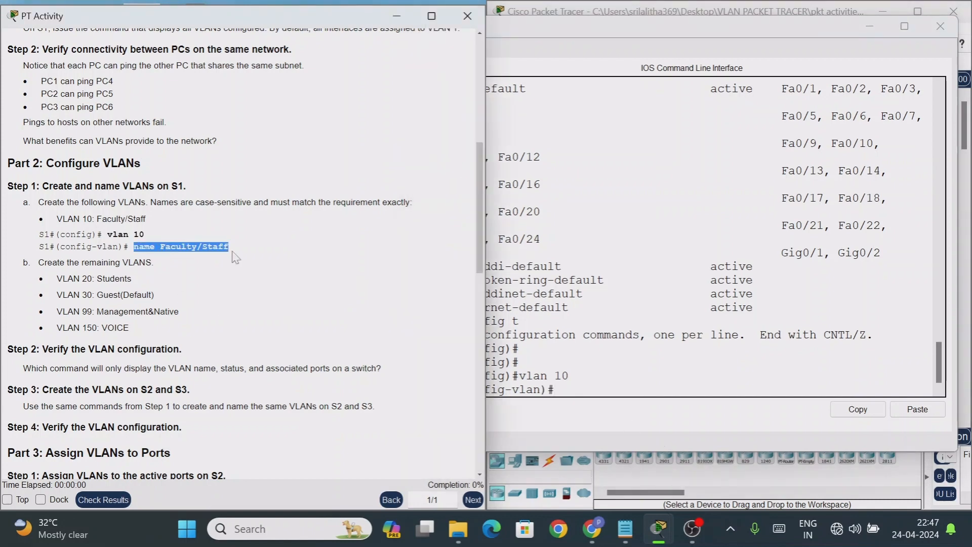
pyautogui.rightClick(198, 247)
pyautogui.click(228, 257)
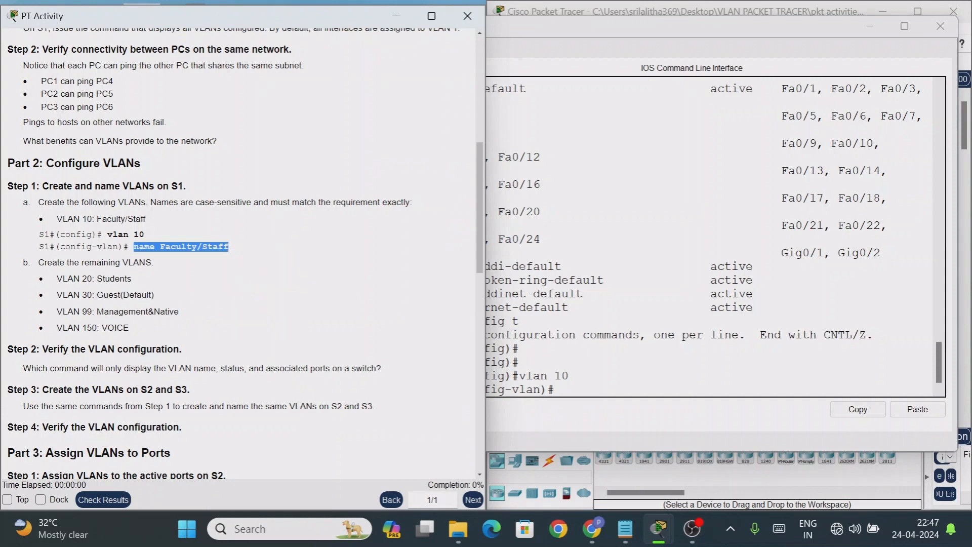
pyautogui.click(555, 390)
pyautogui.rightClick(572, 391)
pyautogui.click(595, 412)
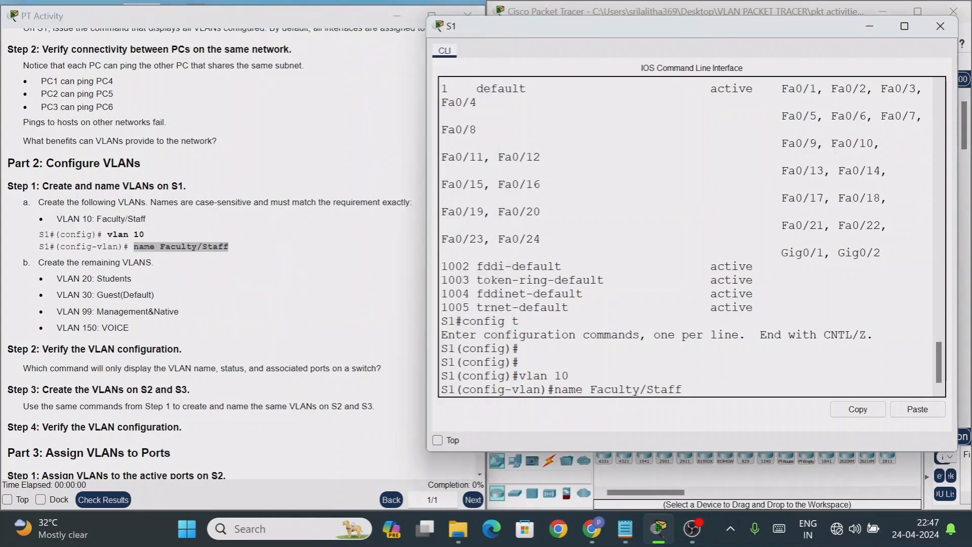
pyautogui.press('Return')
pyautogui.press('Return')
pyautogui.press('Return')
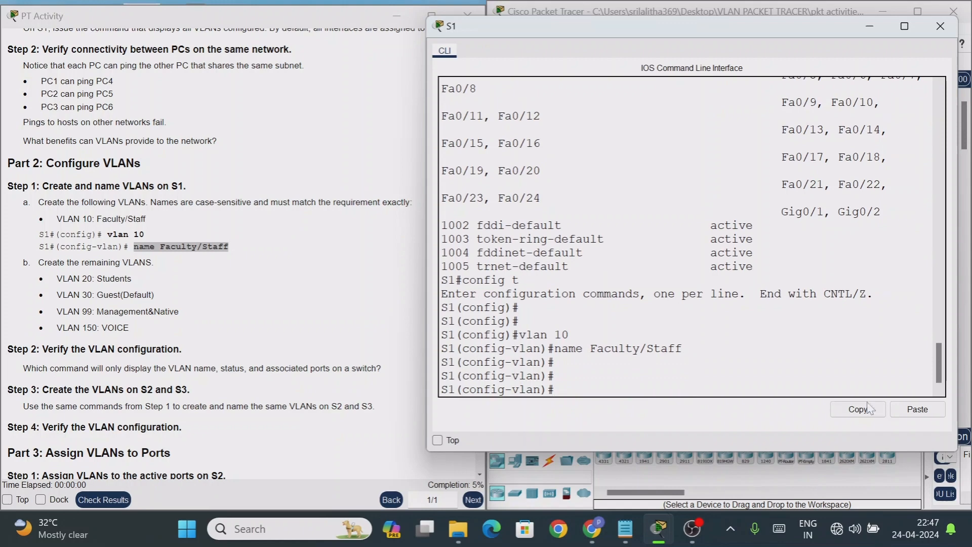
# - Switch to the Notepad file with the prepared VLAN commands, narrow its window and place it beside the S1 command line
pyautogui.moveTo(590, 349); pyautogui.dragTo(570, 336)
pyautogui.click(682, 348)
pyautogui.click(625, 528)
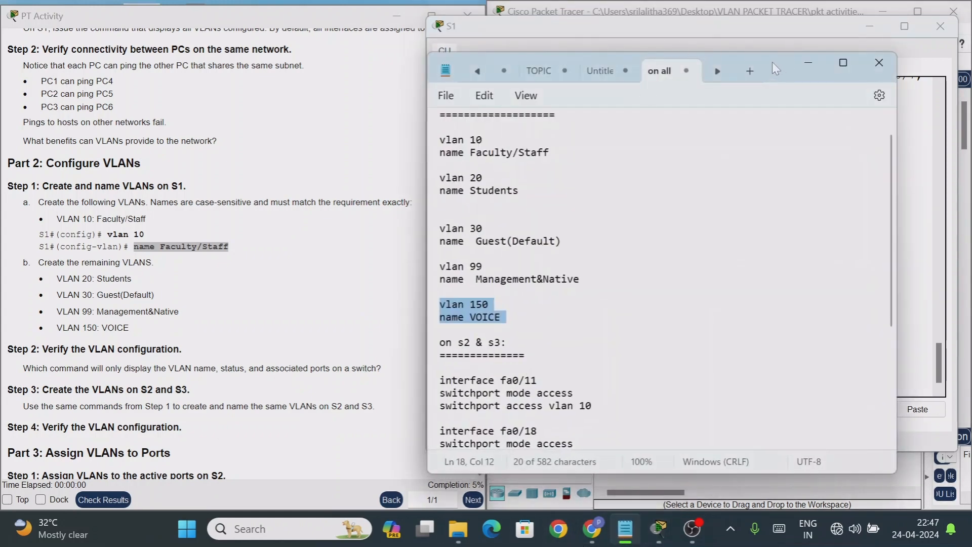
pyautogui.moveTo(769, 62); pyautogui.dragTo(549, 124)
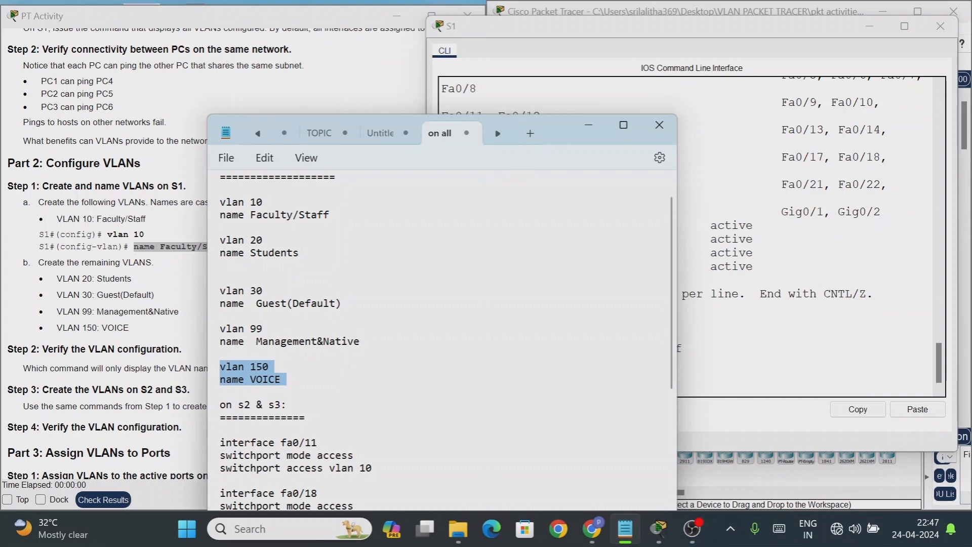
pyautogui.moveTo(553, 126); pyautogui.dragTo(324, 73)
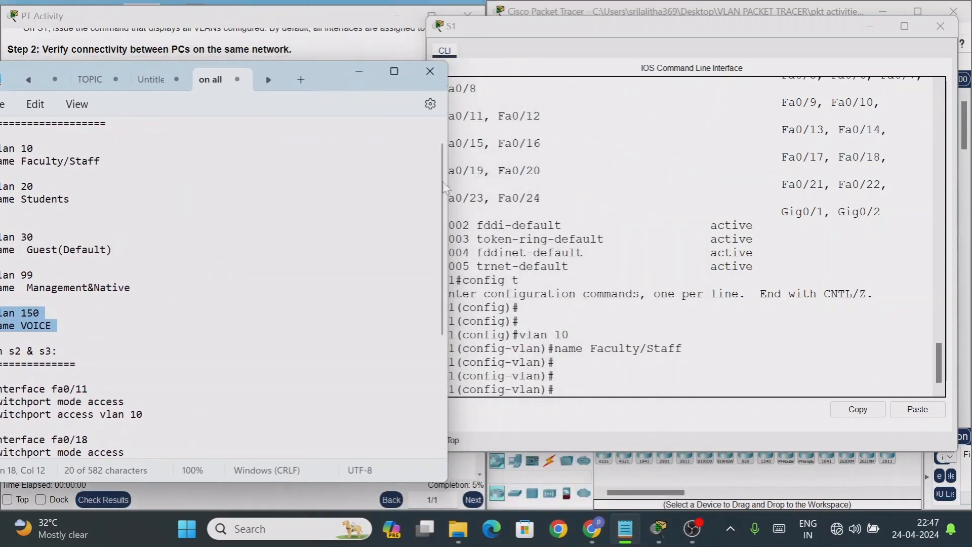
pyautogui.moveTo(448, 184); pyautogui.dragTo(357, 200)
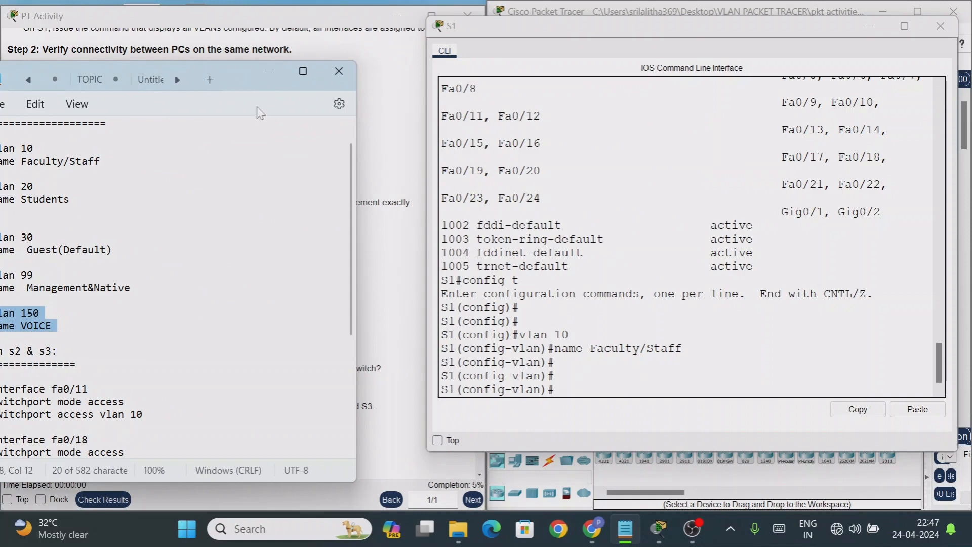
pyautogui.moveTo(241, 78); pyautogui.dragTo(285, 60)
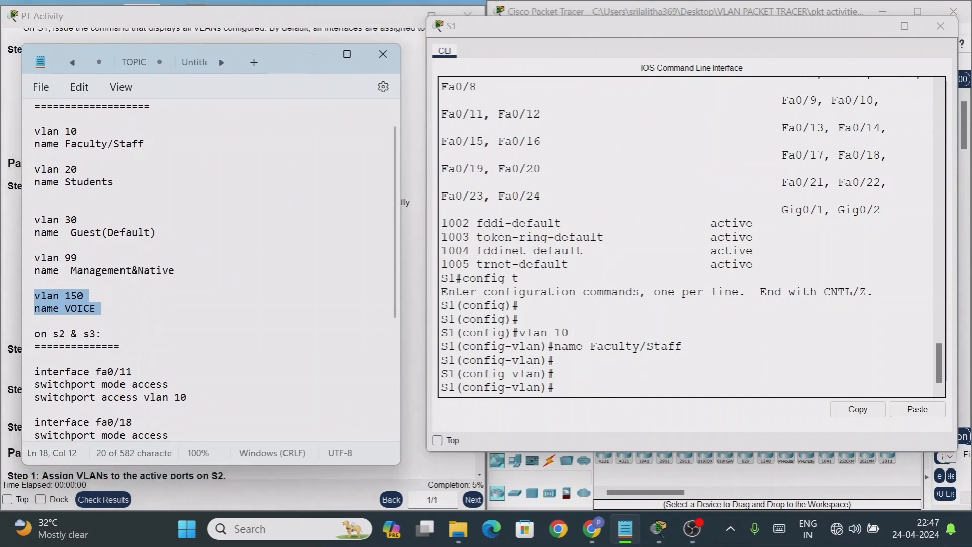
# - Create VLAN 20 named Students on S1 by copying its two prepared command lines from Notepad and running them in the command line
pyautogui.click(557, 388)
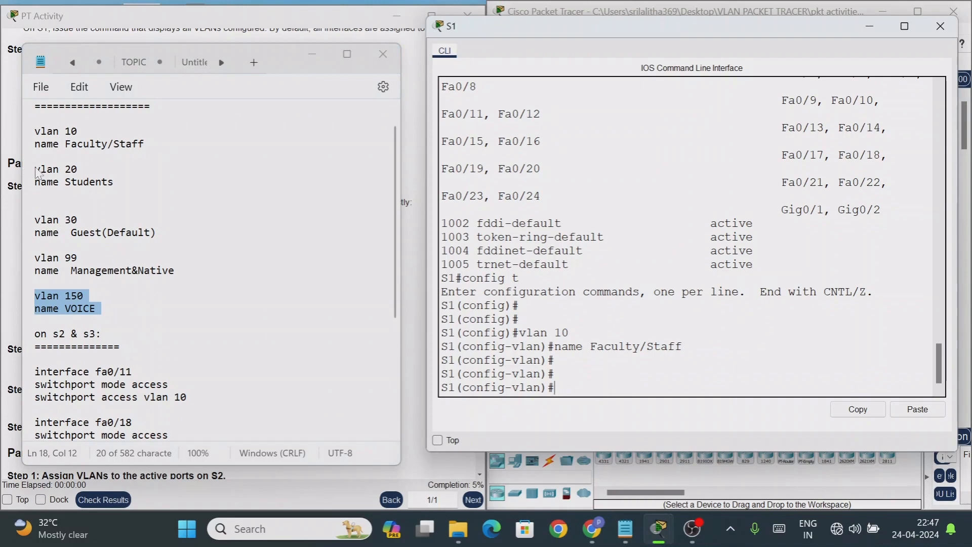
pyautogui.moveTo(35, 169); pyautogui.dragTo(114, 182)
pyautogui.rightClick(71, 184)
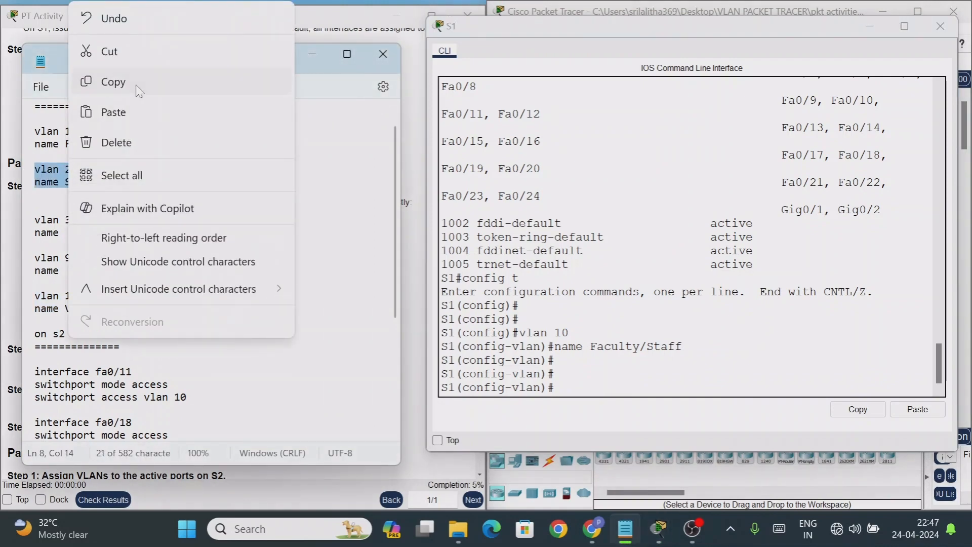
pyautogui.click(136, 84)
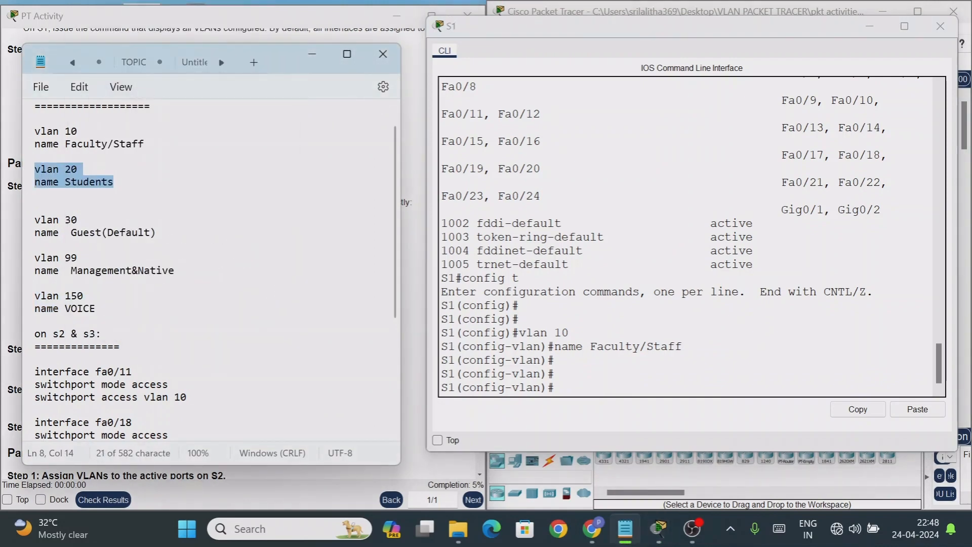
pyautogui.rightClick(574, 396)
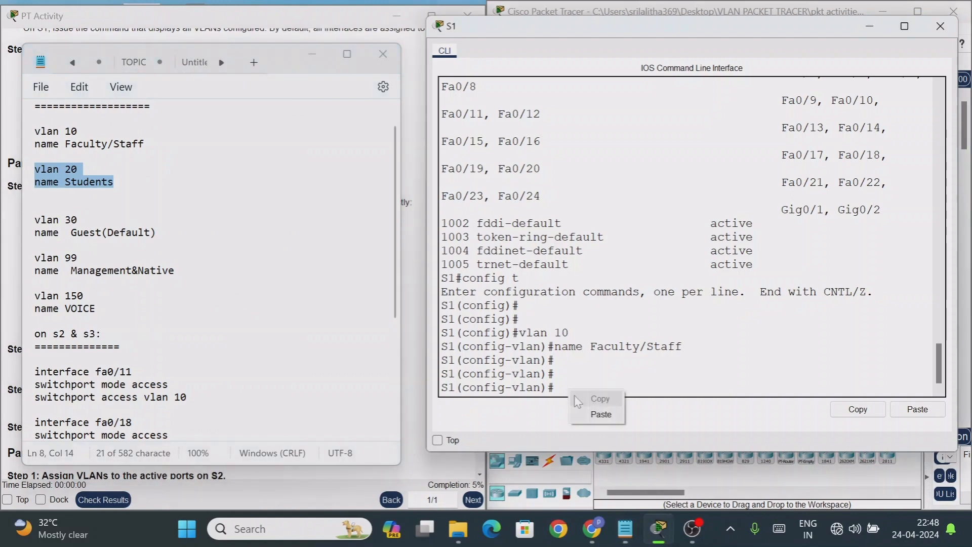
pyautogui.click(601, 415)
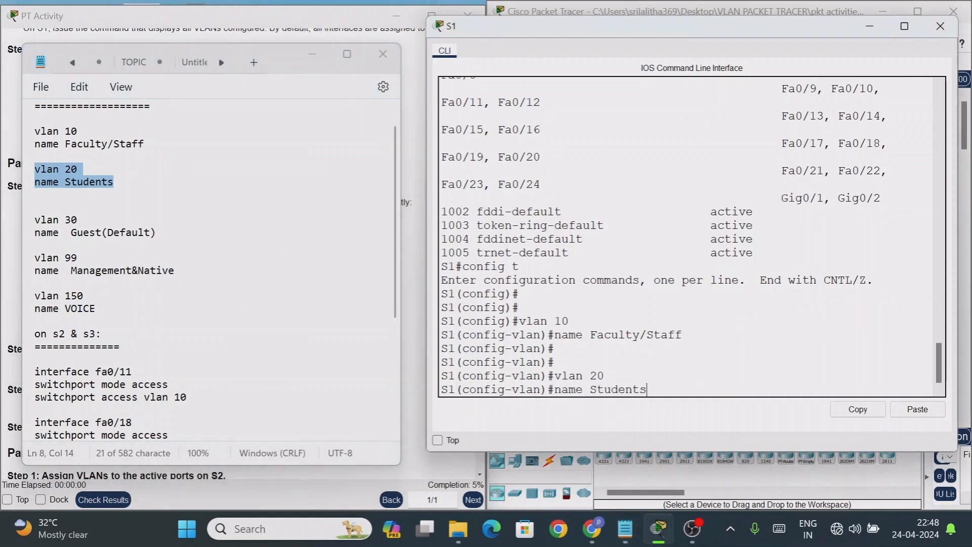
pyautogui.press('Return')
pyautogui.press('Return')
pyautogui.press('Return')
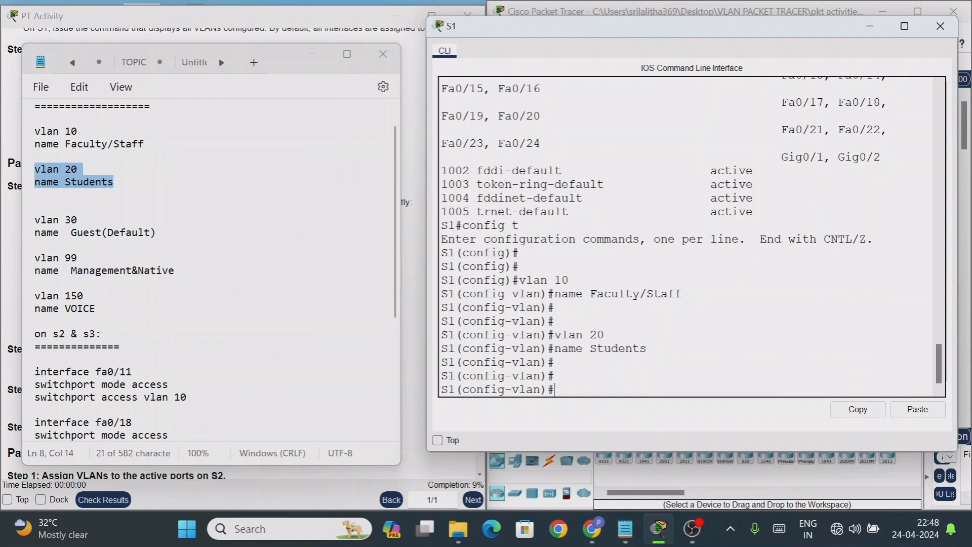
pyautogui.moveTo(646, 349); pyautogui.dragTo(576, 348)
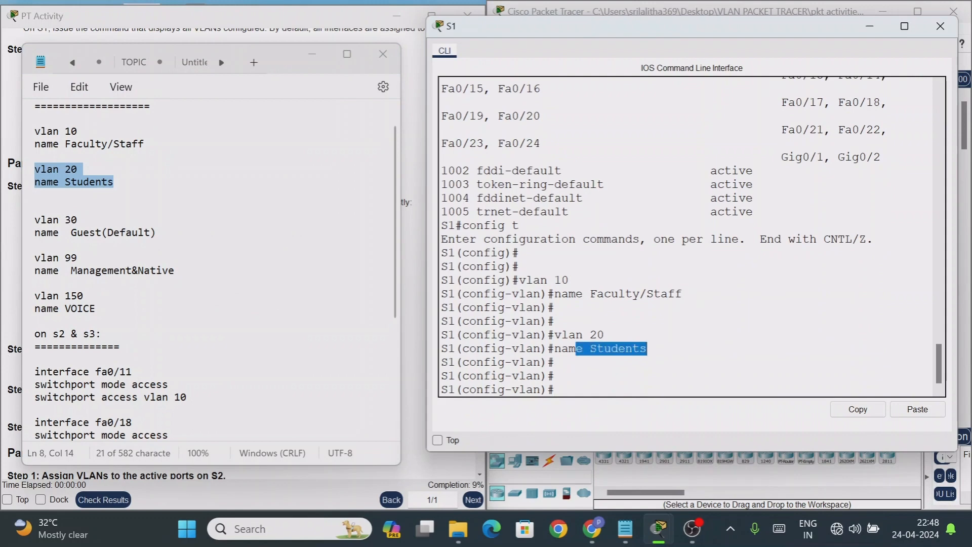
# - Create VLAN 30 named Guest(Default) on S1 by copying its prepared commands from Notepad and running them in the command line
pyautogui.moveTo(34, 219); pyautogui.dragTo(153, 237)
pyautogui.rightClick(152, 237)
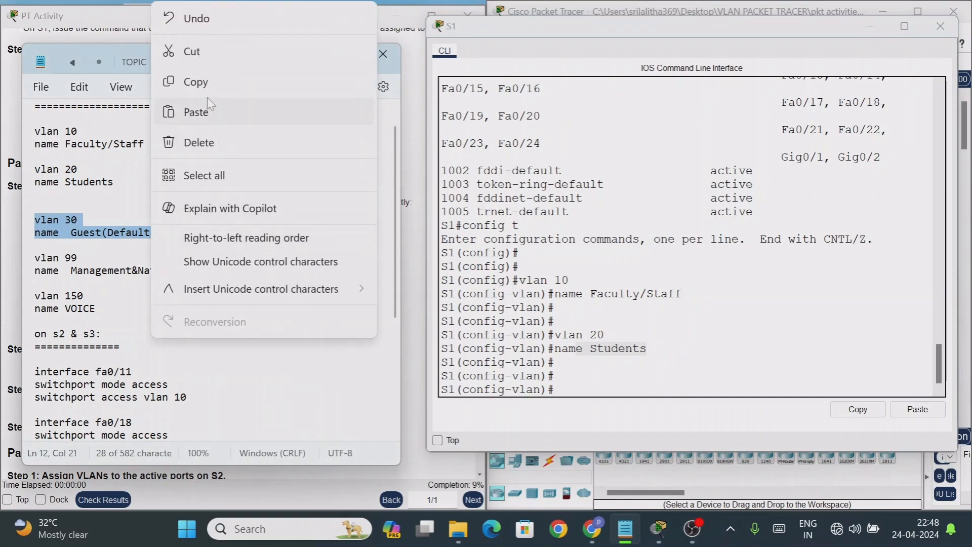
pyautogui.click(207, 82)
pyautogui.click(567, 393)
pyautogui.rightClick(568, 393)
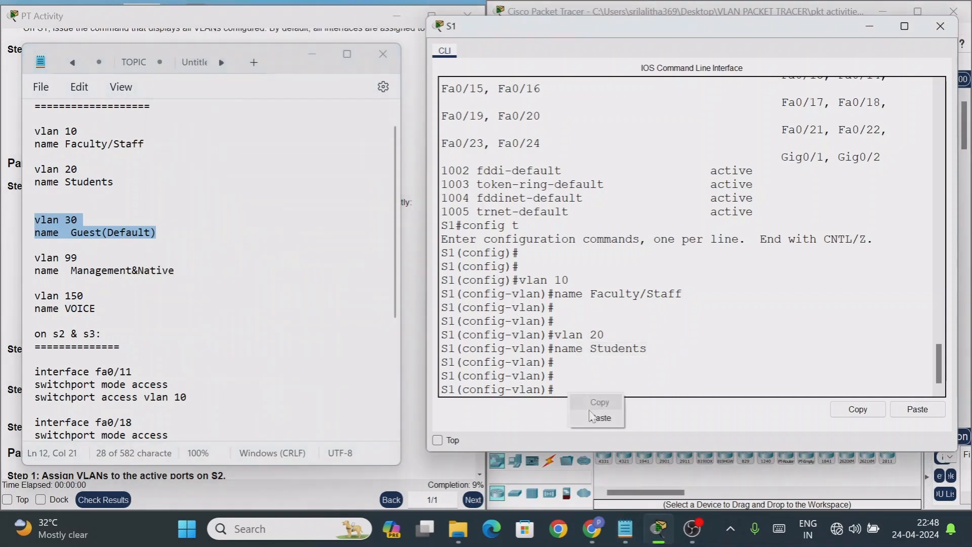
pyautogui.click(602, 418)
pyautogui.press('Return')
pyautogui.press('Return')
pyautogui.press('Return')
pyautogui.press('Return')
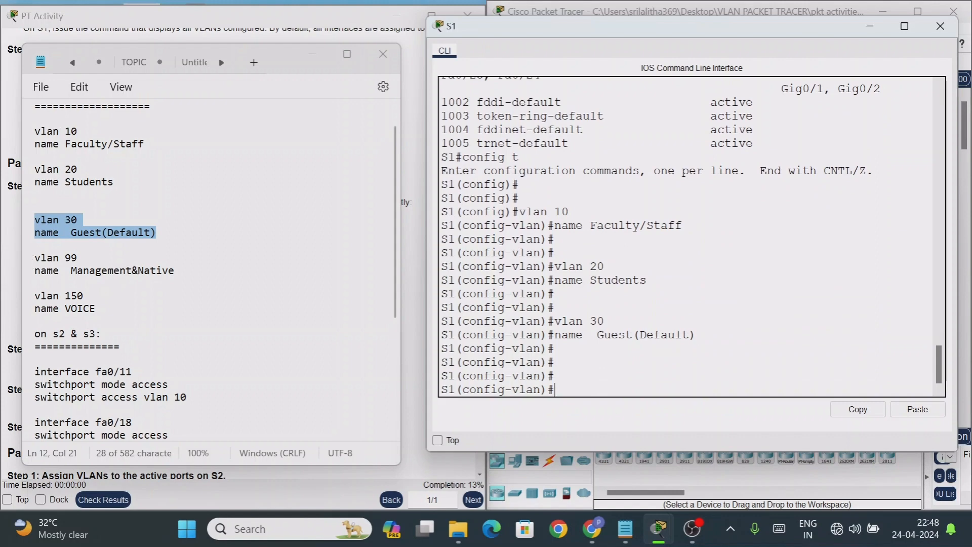
# - Create VLAN 99 named Management&Native on S1 by copying its prepared commands from Notepad and running them in the command line
pyautogui.moveTo(34, 258); pyautogui.dragTo(174, 271)
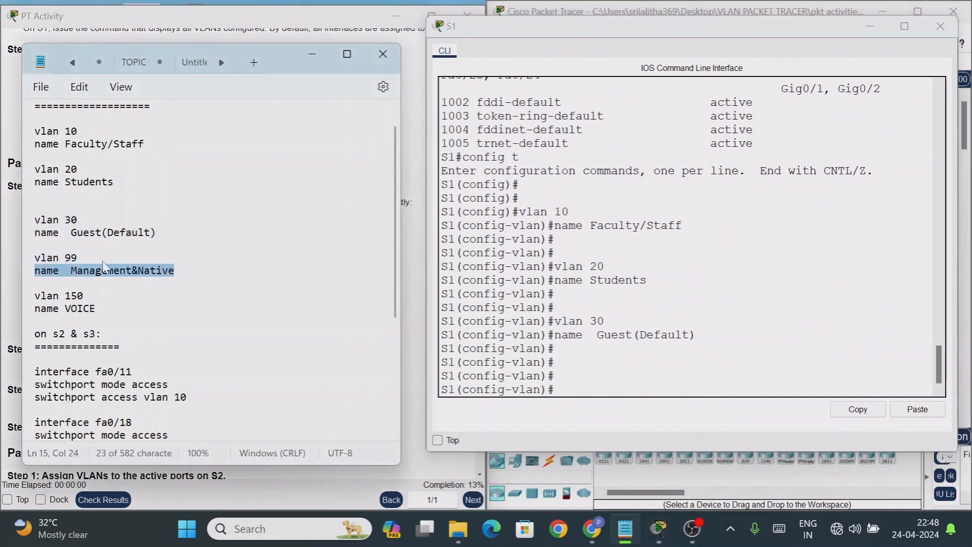
pyautogui.rightClick(60, 262)
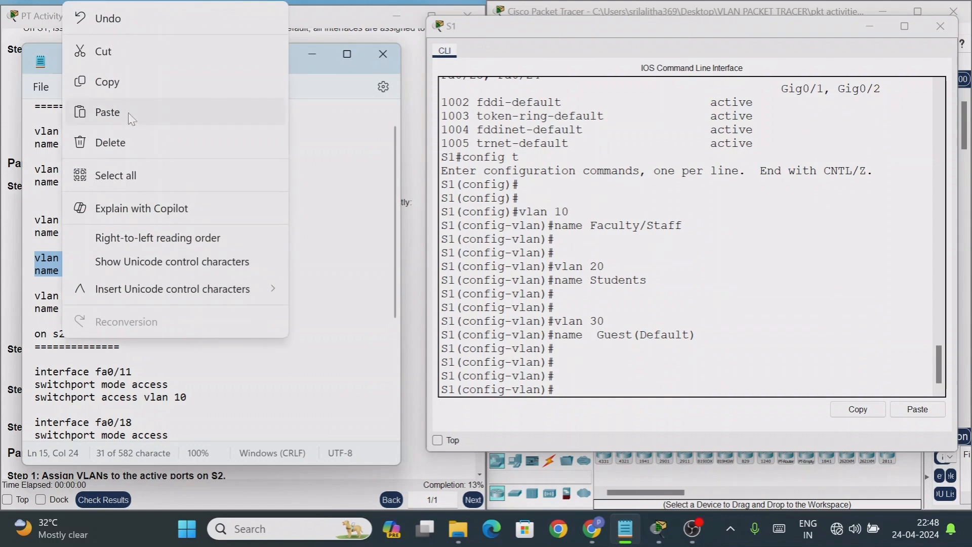
pyautogui.click(126, 85)
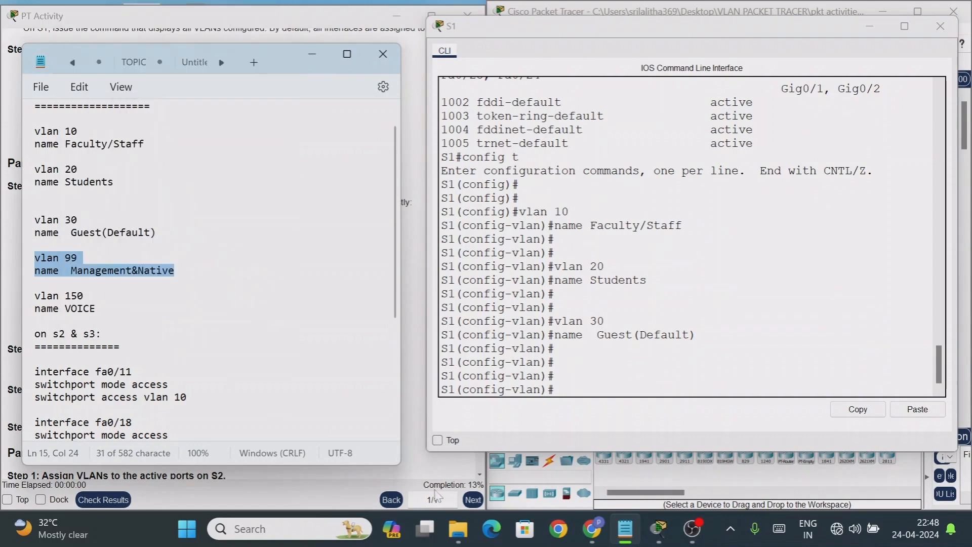
pyautogui.rightClick(581, 429)
pyautogui.click(620, 423)
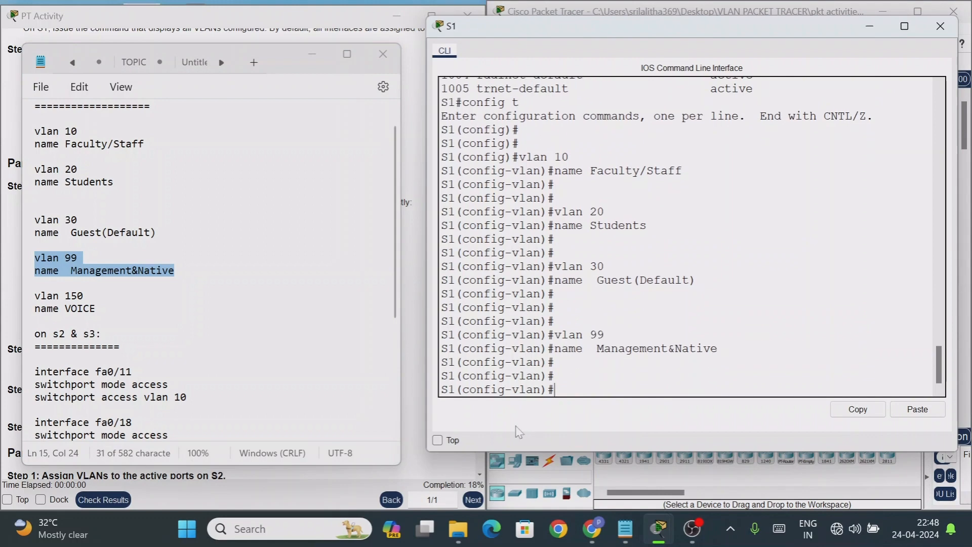
# - Create VLAN 150 named VOICE on S1 by copying its prepared commands from Notepad and running them in the command line
pyautogui.moveTo(35, 296); pyautogui.dragTo(97, 310)
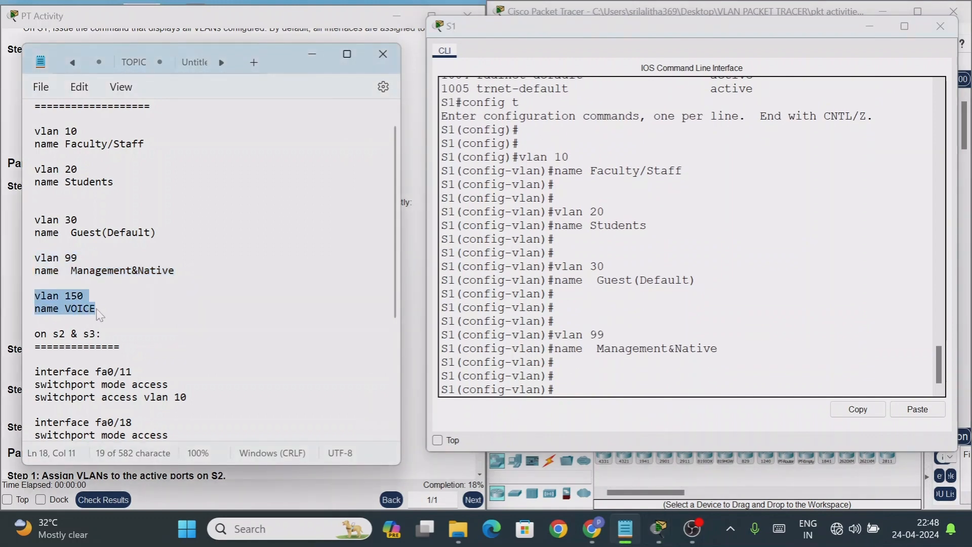
pyautogui.rightClick(81, 310)
pyautogui.click(121, 83)
pyautogui.click(658, 529)
pyautogui.rightClick(574, 389)
pyautogui.click(610, 417)
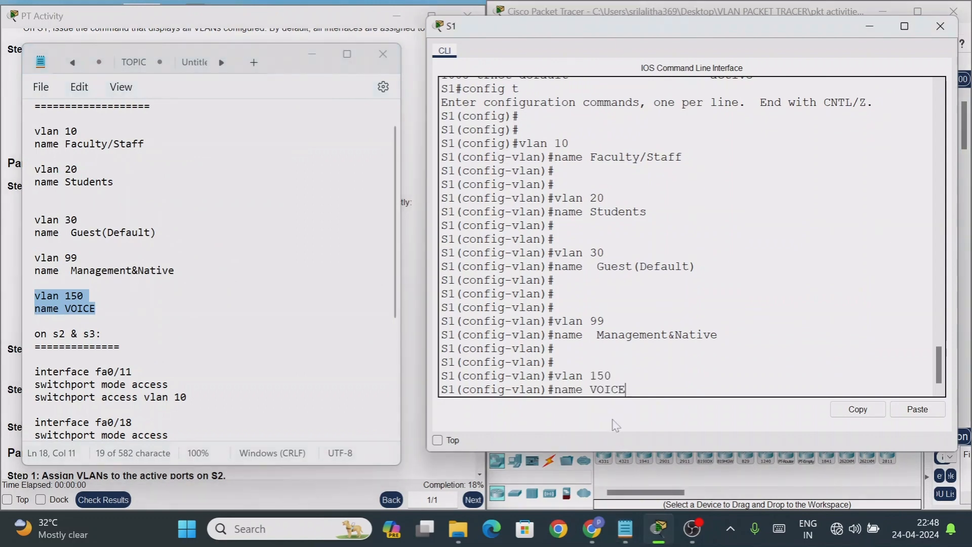
pyautogui.press('Return')
pyautogui.press('Return')
pyautogui.press('Return')
pyautogui.press('Return')
pyautogui.press('Return')
pyautogui.press('Return')
pyautogui.press('Return')
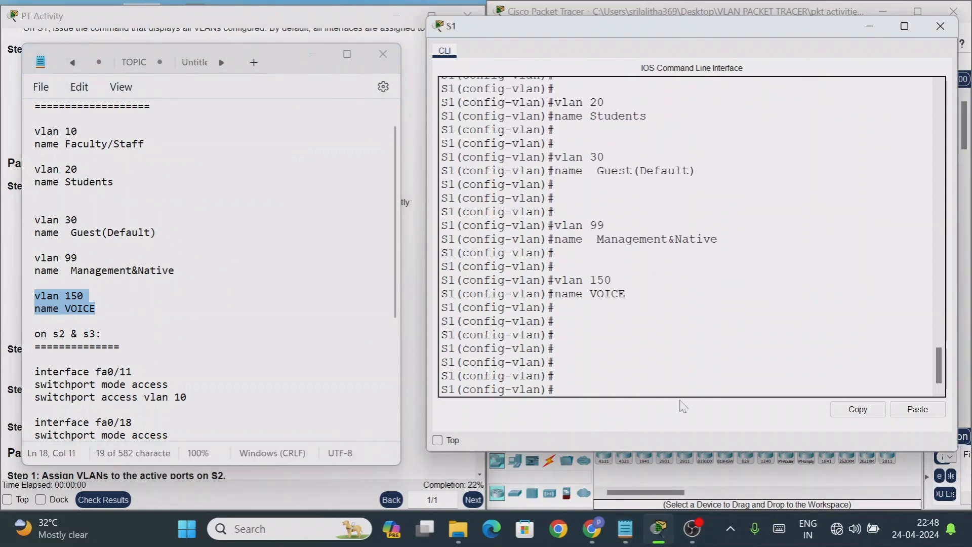
# - Leave VLAN and global configuration modes on S1 with two exit commands, returning to the privileged EXEC prompt
pyautogui.write('exit')
pyautogui.press('Return')
pyautogui.press('Return')
pyautogui.press('Return')
pyautogui.press('Return')
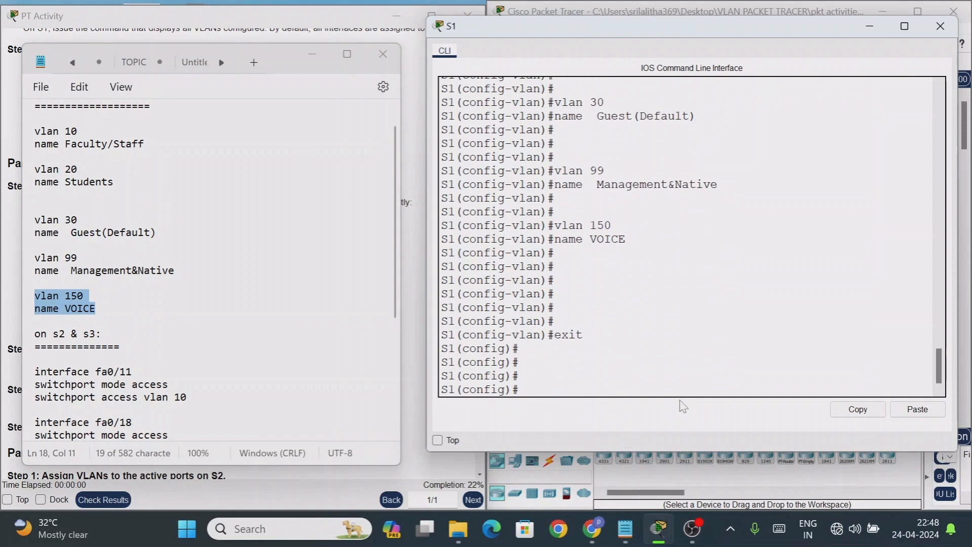
pyautogui.write('exit')
pyautogui.press('Return')
pyautogui.press('Return')
pyautogui.press('Return')
pyautogui.press('Return')
pyautogui.press('Return')
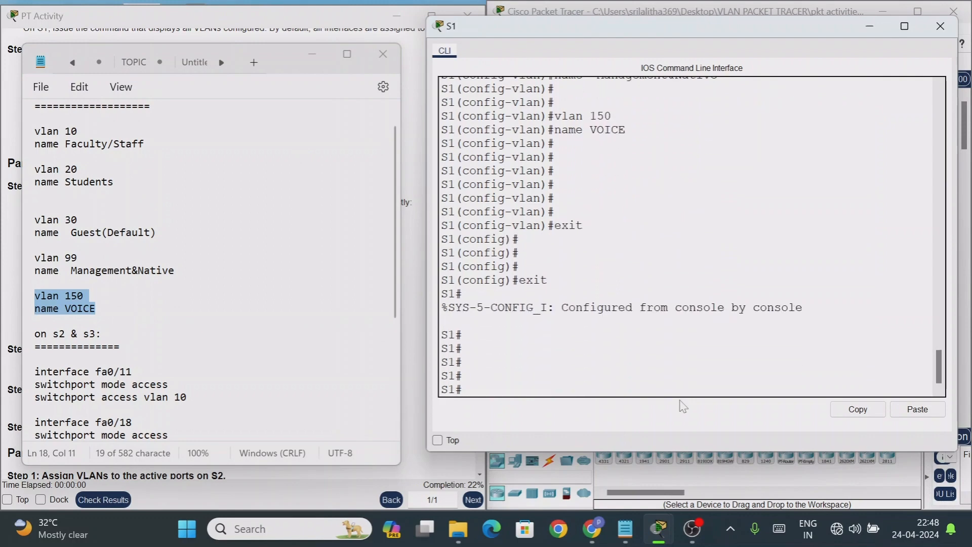
# - Run sh vlan brief on S1 to verify the VLAN configuration
pyautogui.write('sh vla')
pyautogui.press('Tab')
pyautogui.write('br')
pyautogui.press('Tab')
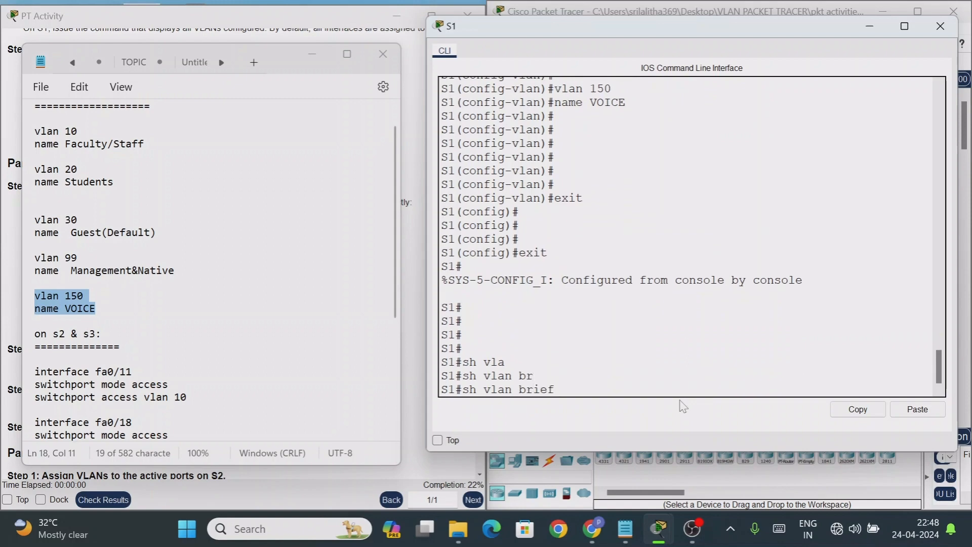
pyautogui.press('Return')
pyautogui.press('Return')
pyautogui.press('Return')
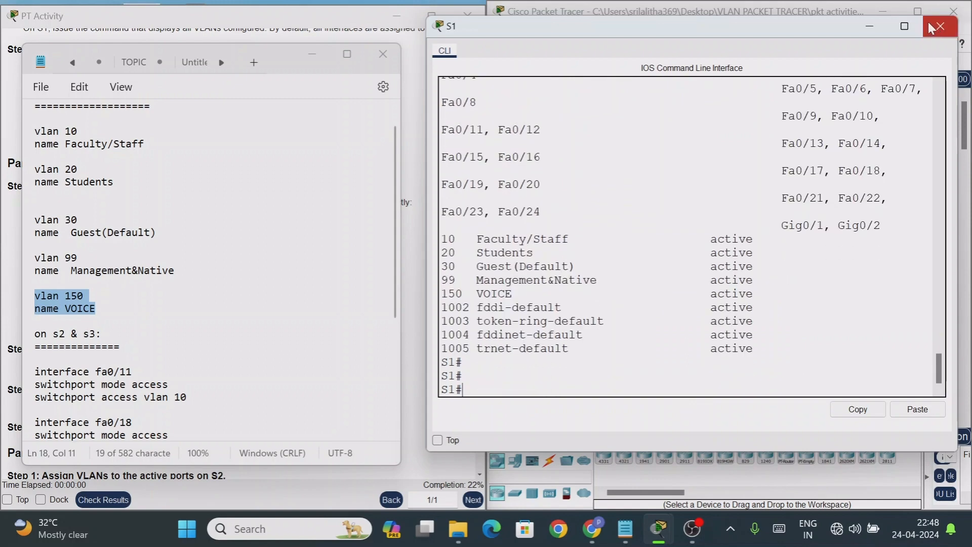
# - Enlarge the S1 window to examine the default and newly created VLANs and their port assignments, and restore its size
pyautogui.click(904, 26)
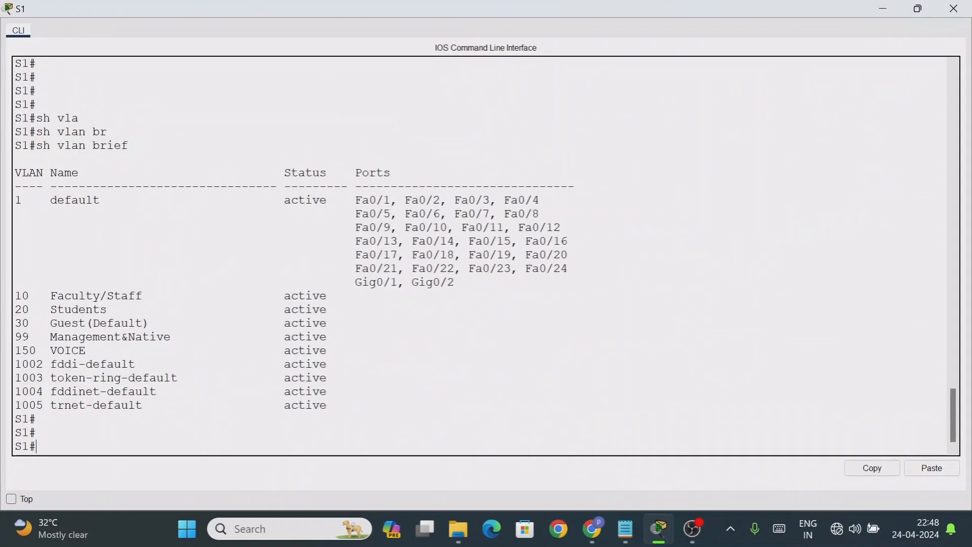
pyautogui.moveTo(49, 200); pyautogui.dragTo(391, 186)
pyautogui.moveTo(50, 186); pyautogui.dragTo(143, 186)
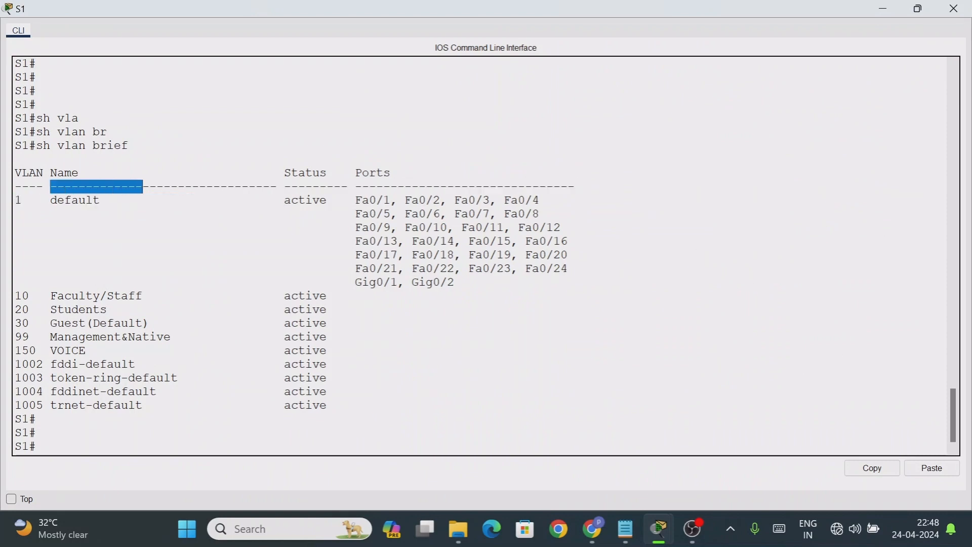
pyautogui.moveTo(15, 364); pyautogui.dragTo(356, 405)
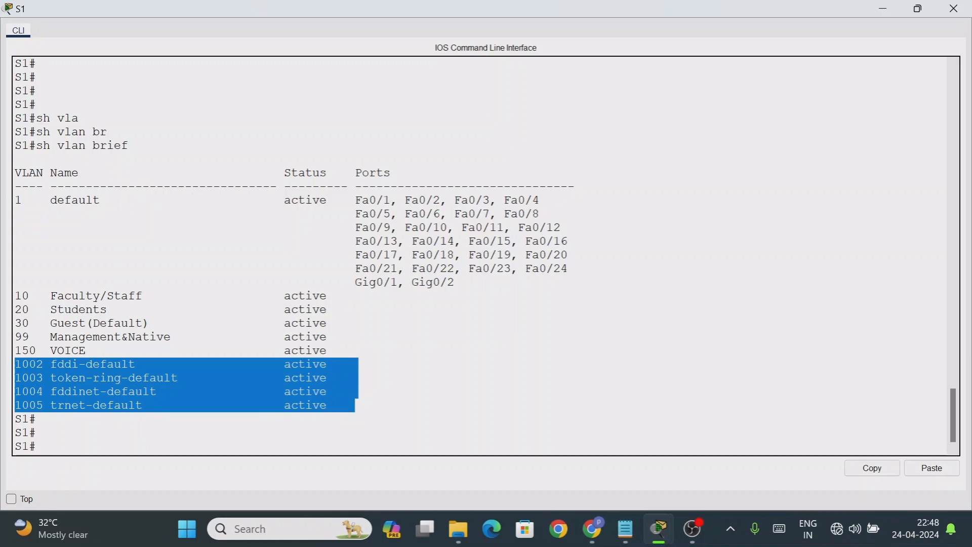
pyautogui.moveTo(15, 295); pyautogui.dragTo(356, 351)
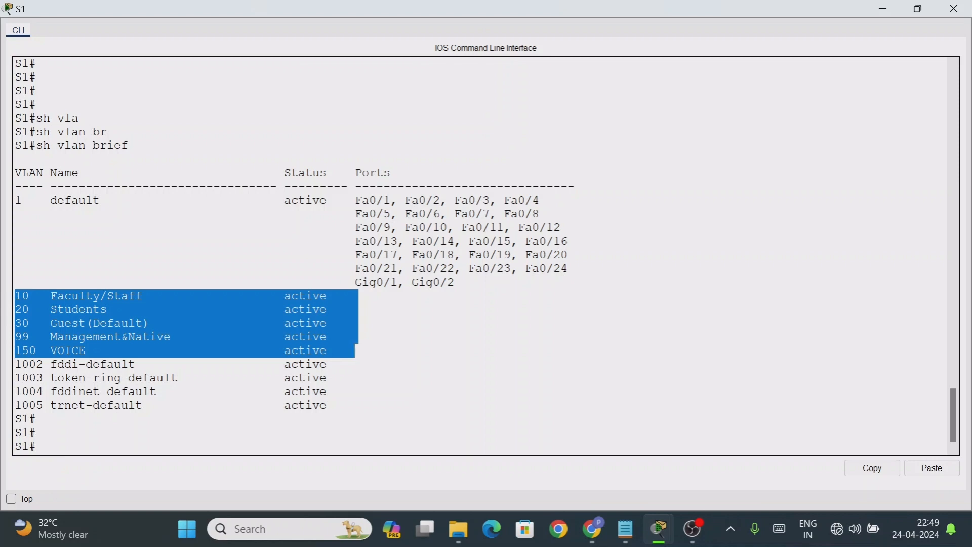
pyautogui.click(356, 350)
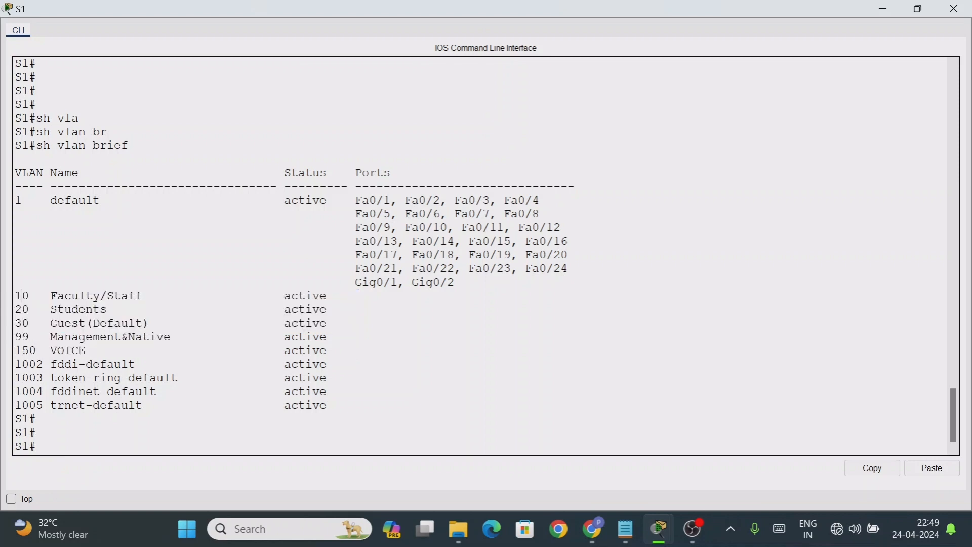
pyautogui.moveTo(21, 295); pyautogui.dragTo(356, 337)
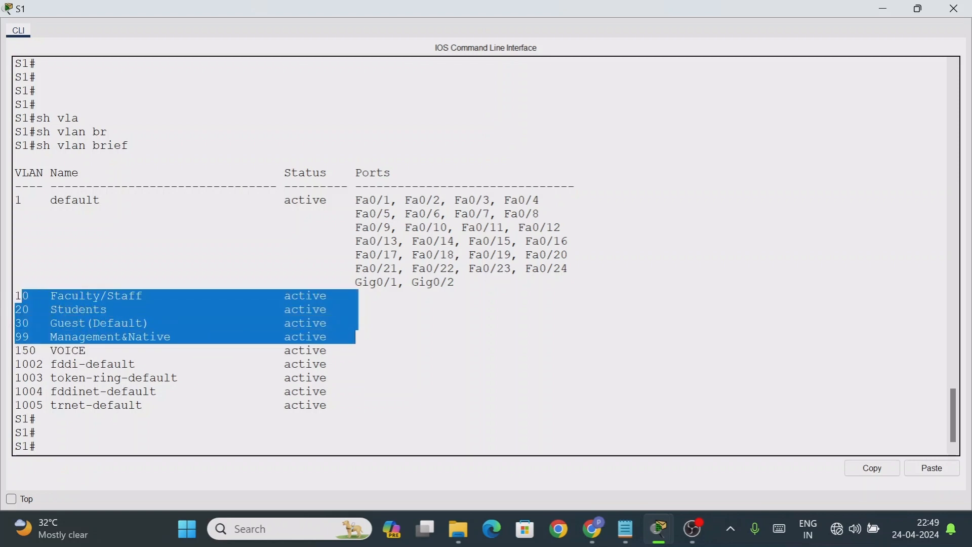
pyautogui.moveTo(19, 295); pyautogui.dragTo(356, 337)
pyautogui.moveTo(426, 200); pyautogui.dragTo(490, 241)
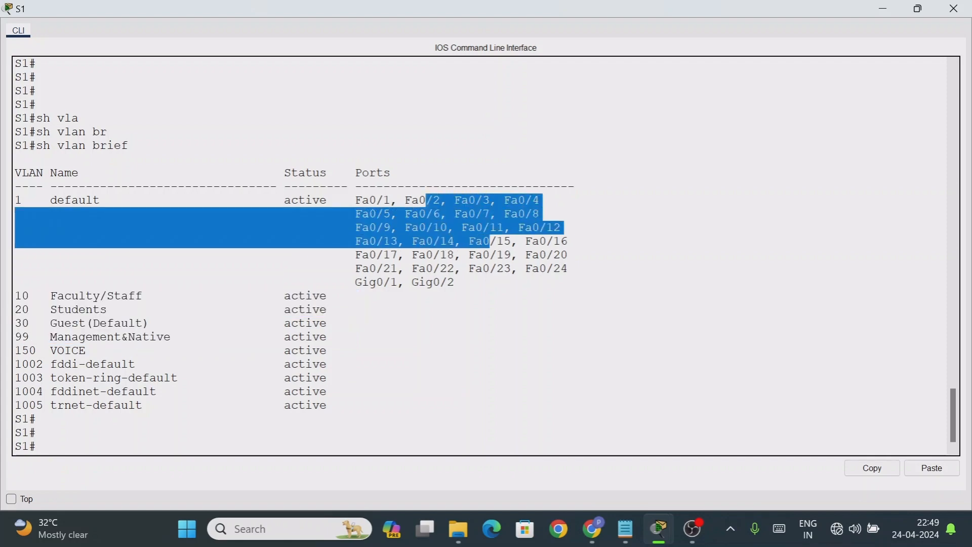
pyautogui.moveTo(342, 295); pyautogui.dragTo(355, 295)
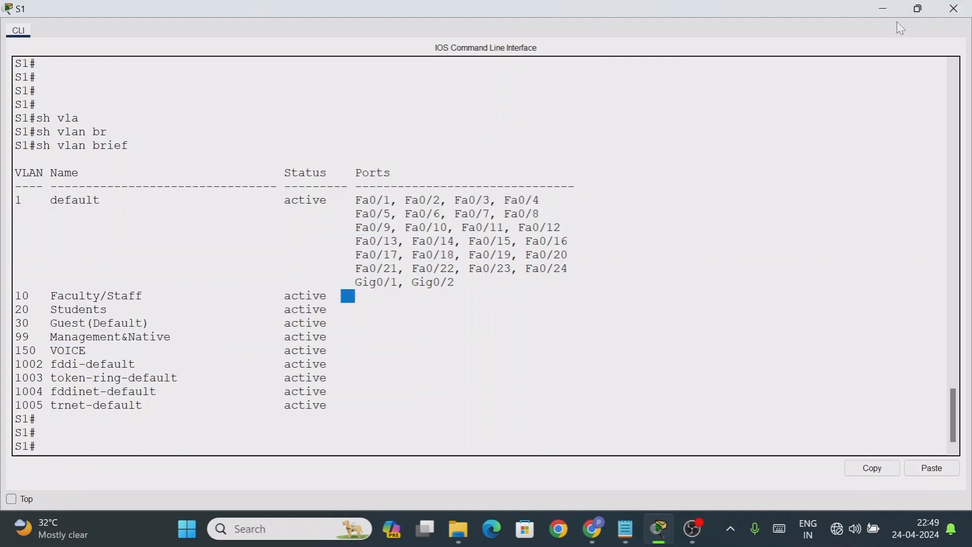
pyautogui.click(919, 9)
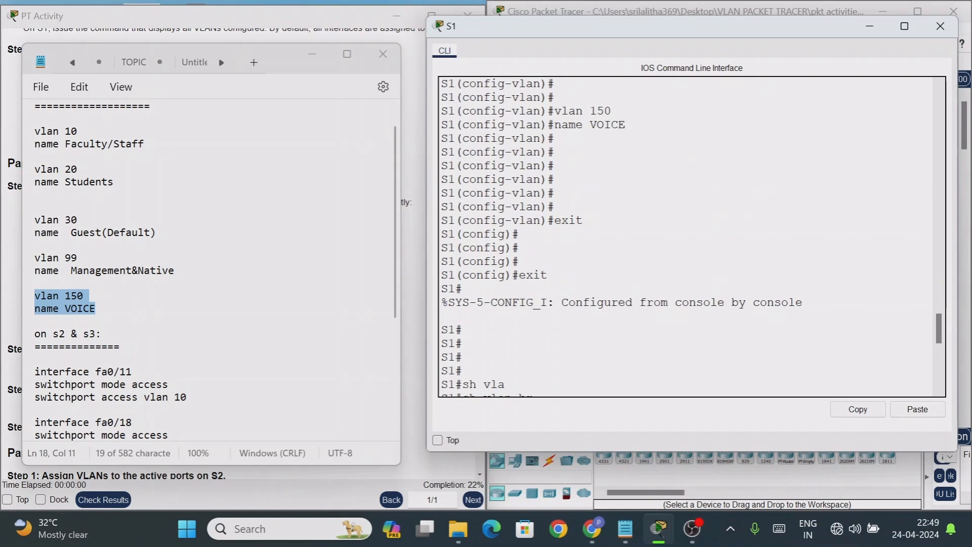
# - Minimize the S1 window and review the activity's Part 2 instructions on verifying the VLANs and creating the same ones on S2 and S3
pyautogui.click(875, 27)
pyautogui.click(438, 154)
pyautogui.scroll(-1, 245, 288)
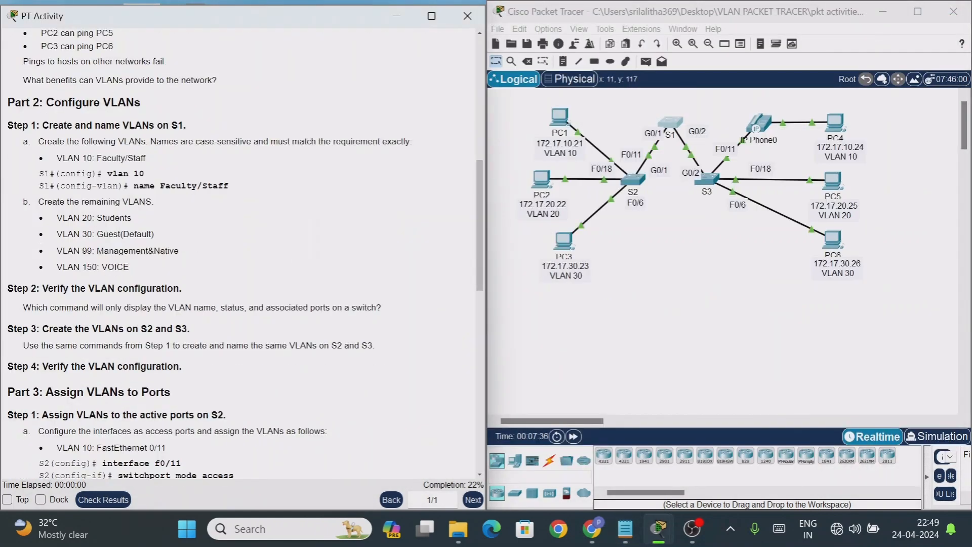
pyautogui.moveTo(54, 289); pyautogui.dragTo(193, 290)
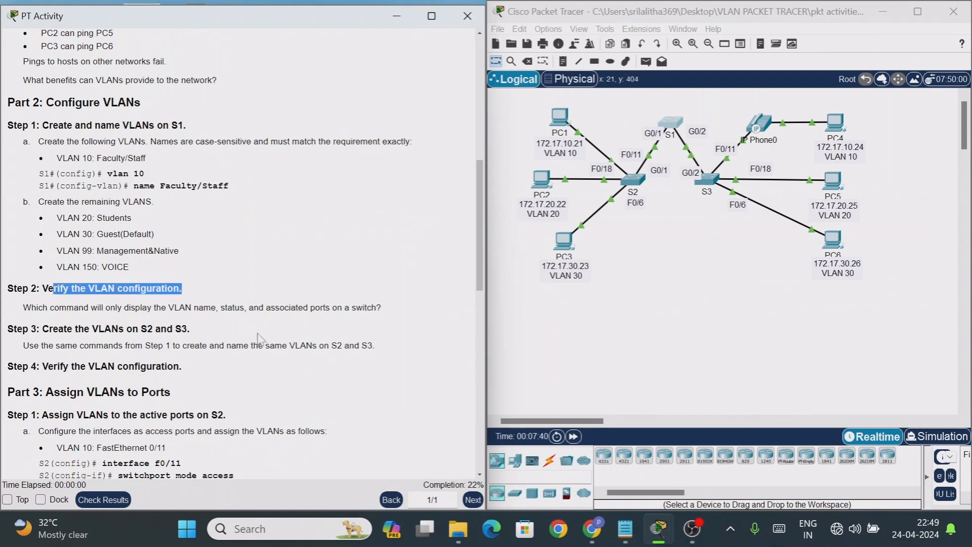
pyautogui.moveTo(53, 330); pyautogui.dragTo(197, 335)
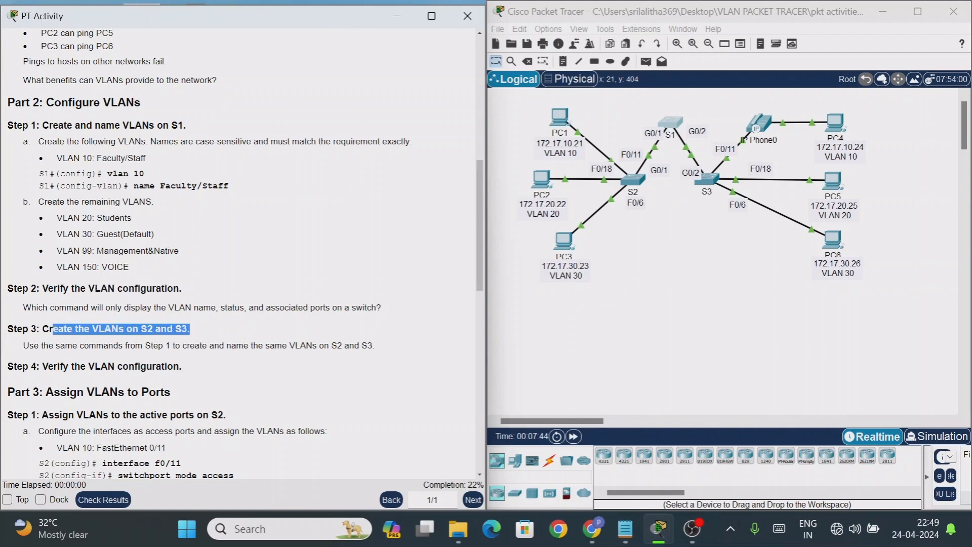
pyautogui.moveTo(171, 125); pyautogui.dragTo(195, 126)
pyautogui.moveTo(136, 160); pyautogui.dragTo(198, 276)
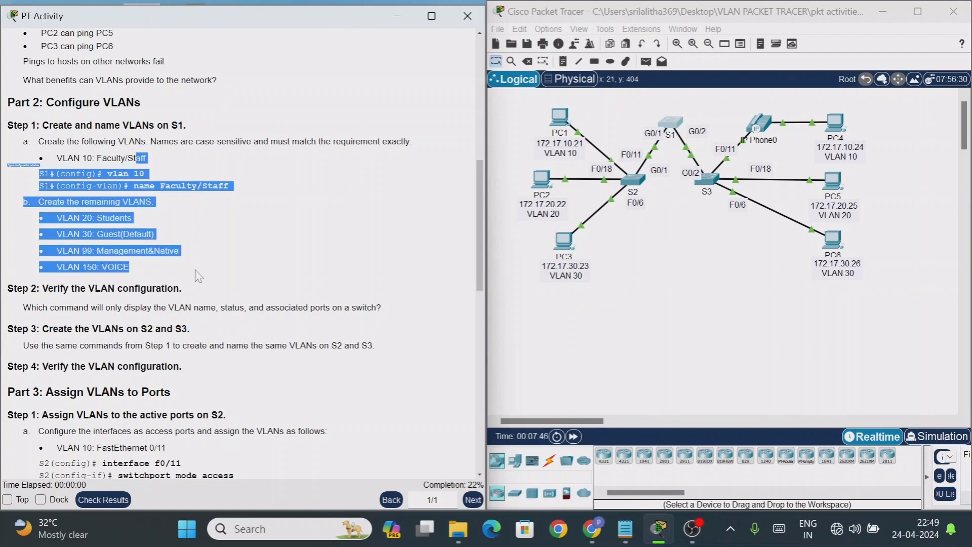
pyautogui.click(648, 355)
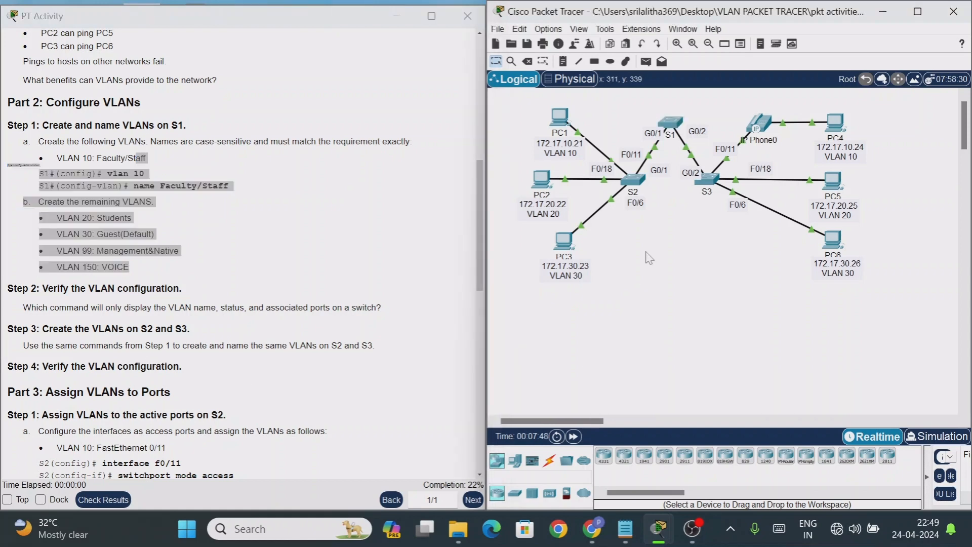
# - Open the command line of switch S2 and enter privileged EXEC mode with en
pyautogui.click(641, 178)
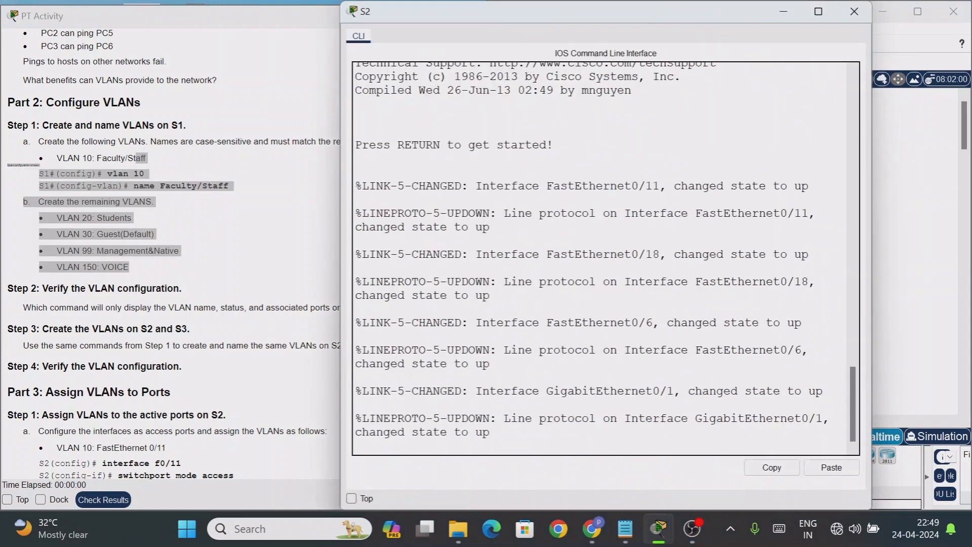
pyautogui.press('Return')
pyautogui.press('Return')
pyautogui.press('Return')
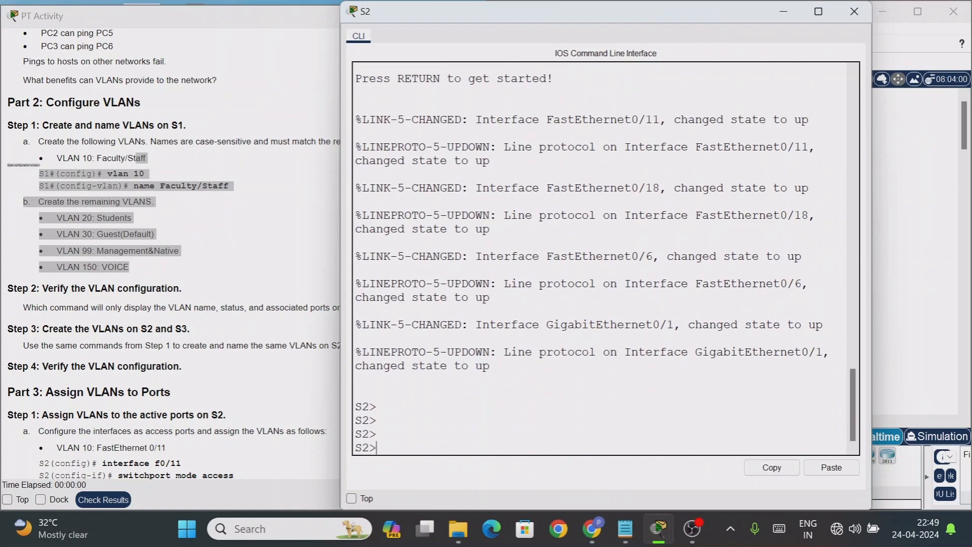
pyautogui.write('en')
pyautogui.press('Return')
pyautogui.press('Return')
pyautogui.press('Return')
pyautogui.press('Return')
# - Run sh vlan br on S2 to list its existing VLANs, and move the S2 window off the activity instructions
pyautogui.write('sh vlan br')
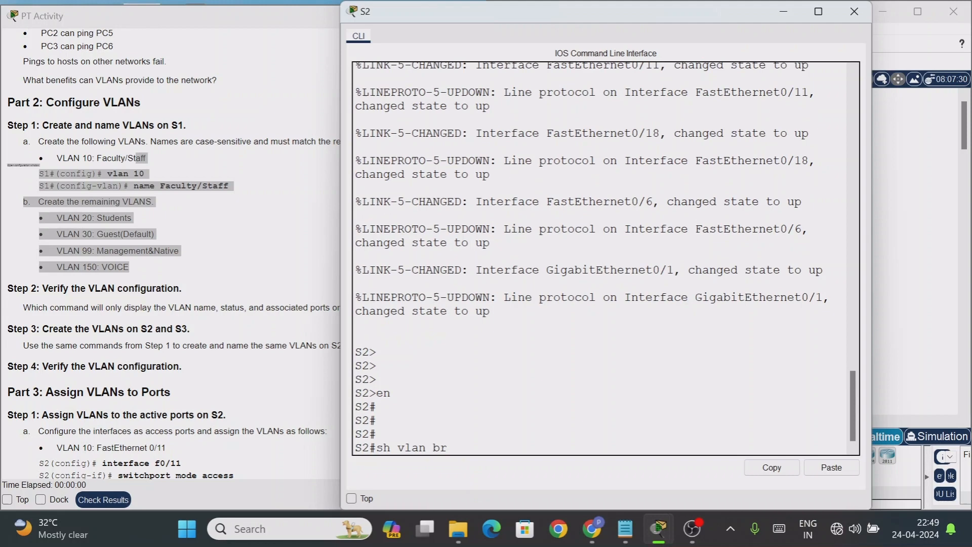
pyautogui.press('Return')
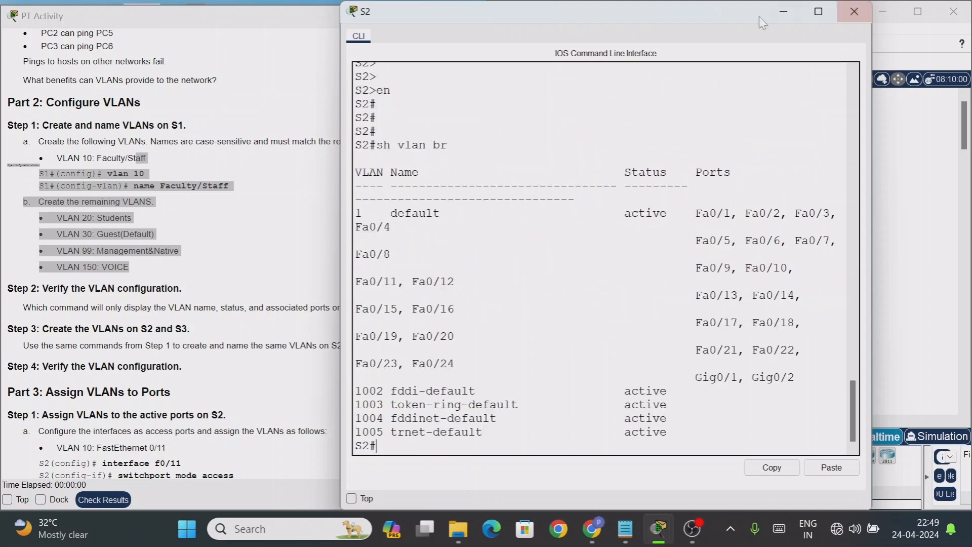
pyautogui.moveTo(746, 2); pyautogui.dragTo(840, 52)
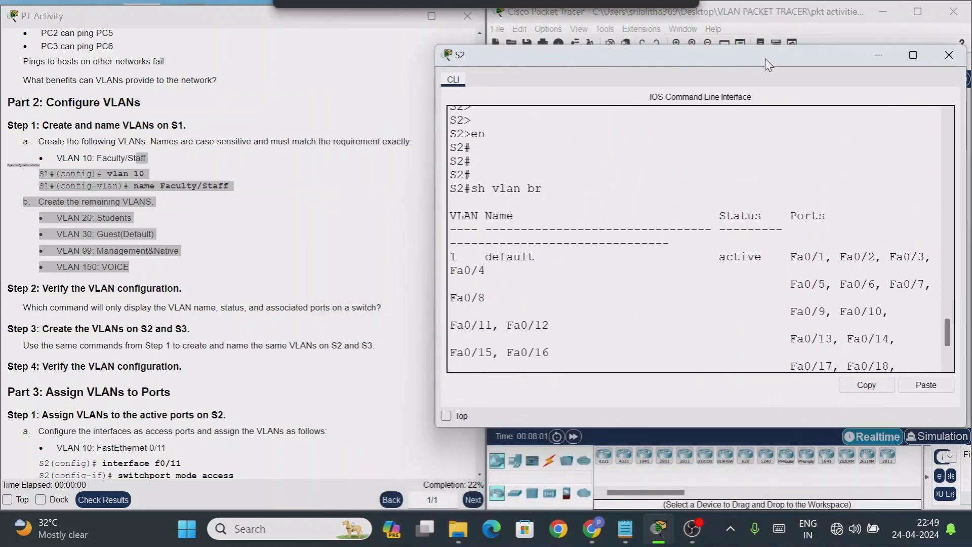
# - Switch to Notepad and copy the command block that creates and names VLANs 10, 20, 30, 99 and 150
pyautogui.scroll(-3, 197, 302)
pyautogui.click(177, 278)
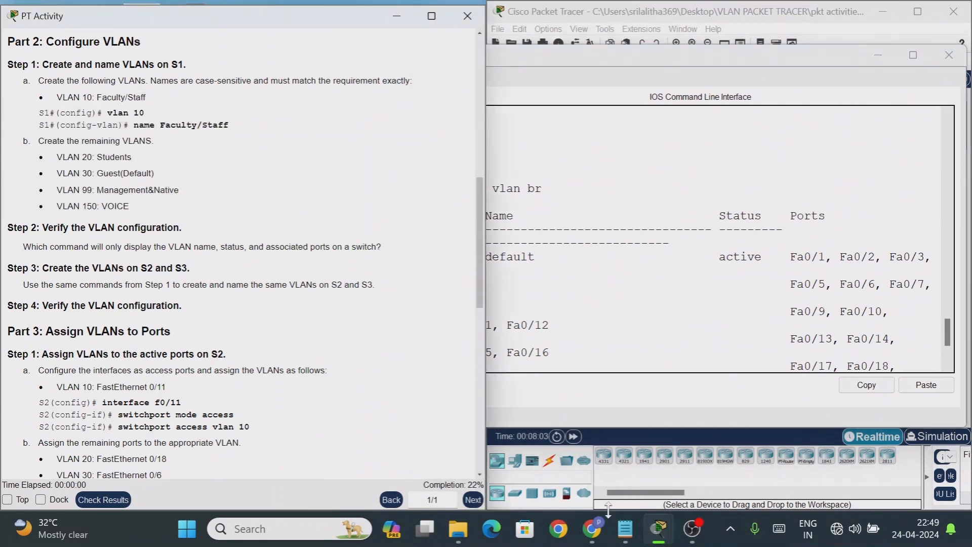
pyautogui.click(623, 535)
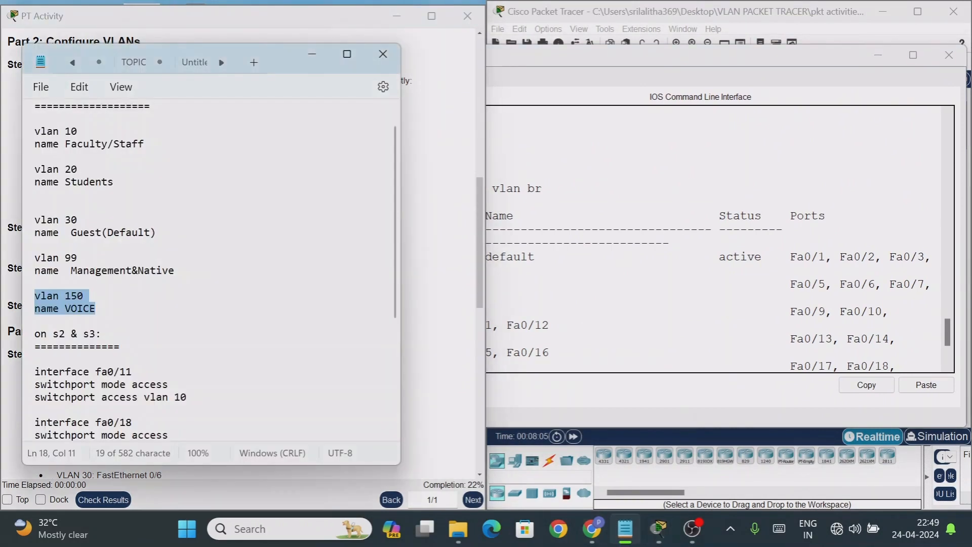
pyautogui.moveTo(35, 131); pyautogui.dragTo(147, 310)
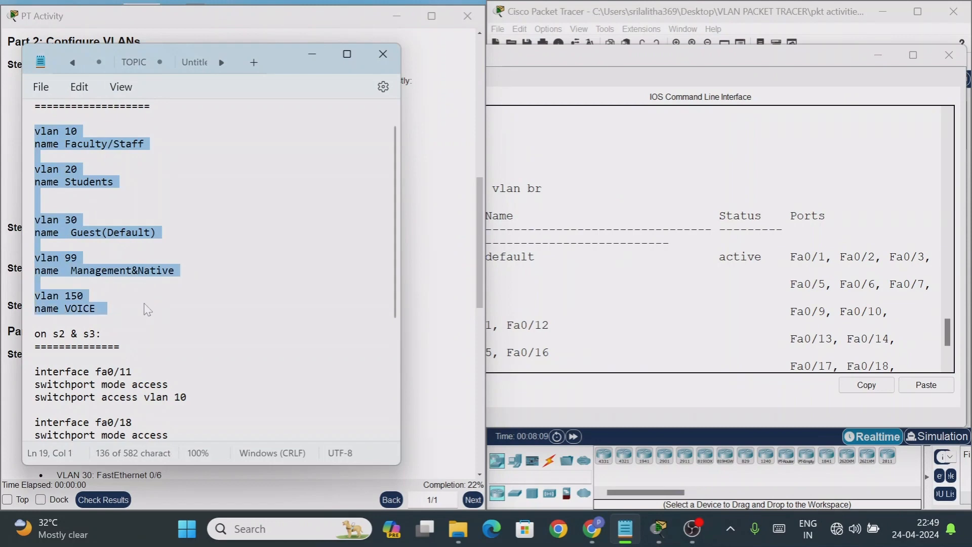
pyautogui.rightClick(119, 236)
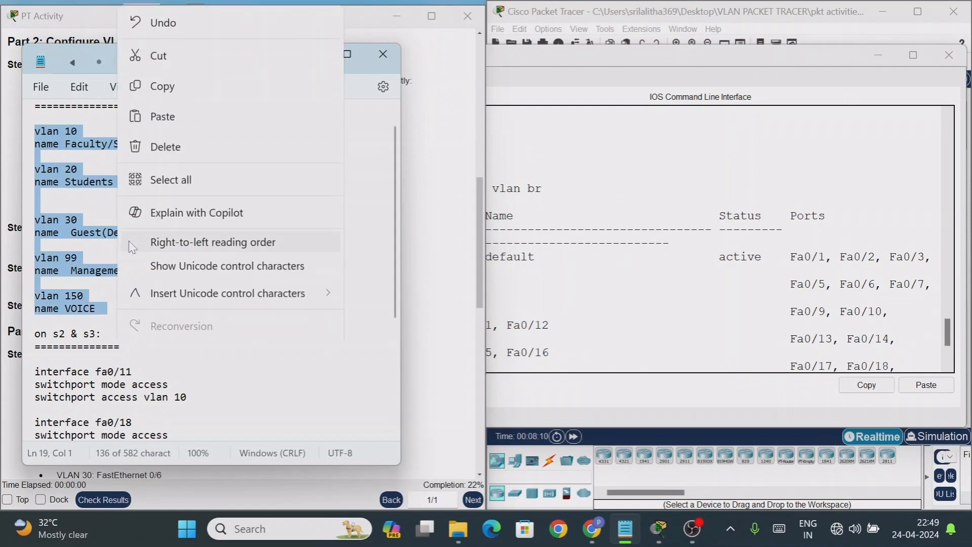
pyautogui.click(174, 87)
# - Return to the S2 command line and enter global configuration mode with config t
pyautogui.scroll(-3, 719, 239)
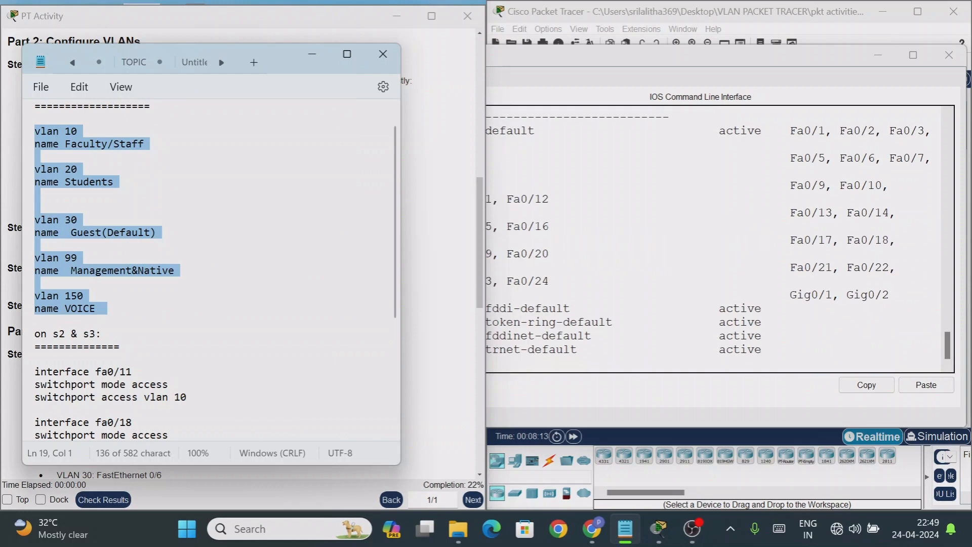
pyautogui.click(557, 363)
pyautogui.write('co')
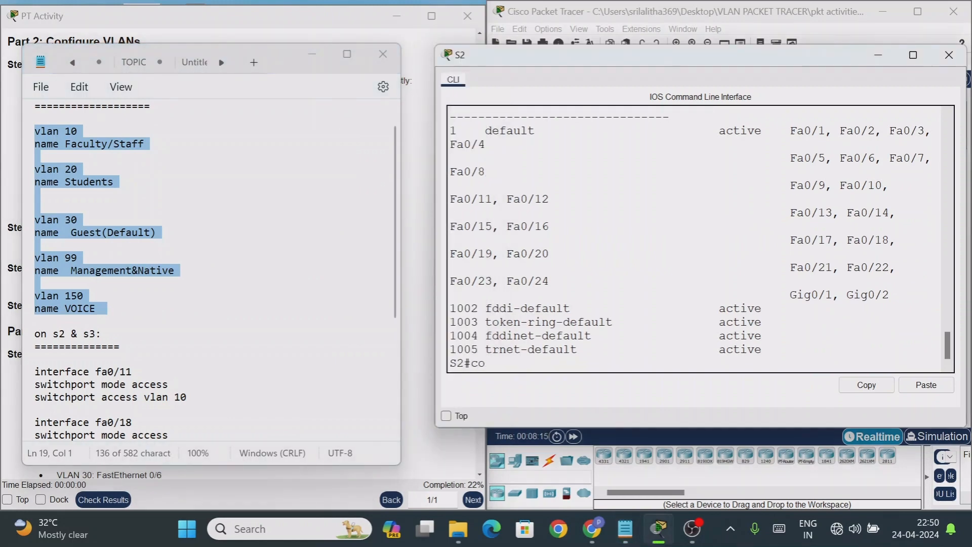
pyautogui.write('nfig t')
pyautogui.press('Return')
pyautogui.press('Return')
pyautogui.press('Return')
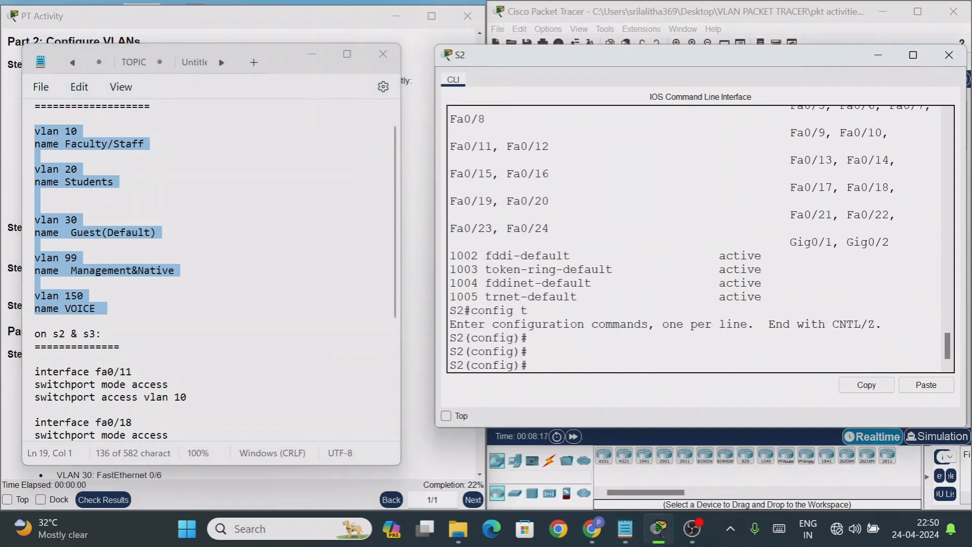
# - Paste the copied commands into S2 to create VLANs 10 Faculty/Staff, 20 Students, 30 Guest(Default), 99 Management&Native and 150 VOICE
pyautogui.rightClick(533, 369)
pyautogui.click(556, 403)
pyautogui.rightClick(560, 365)
pyautogui.click(585, 388)
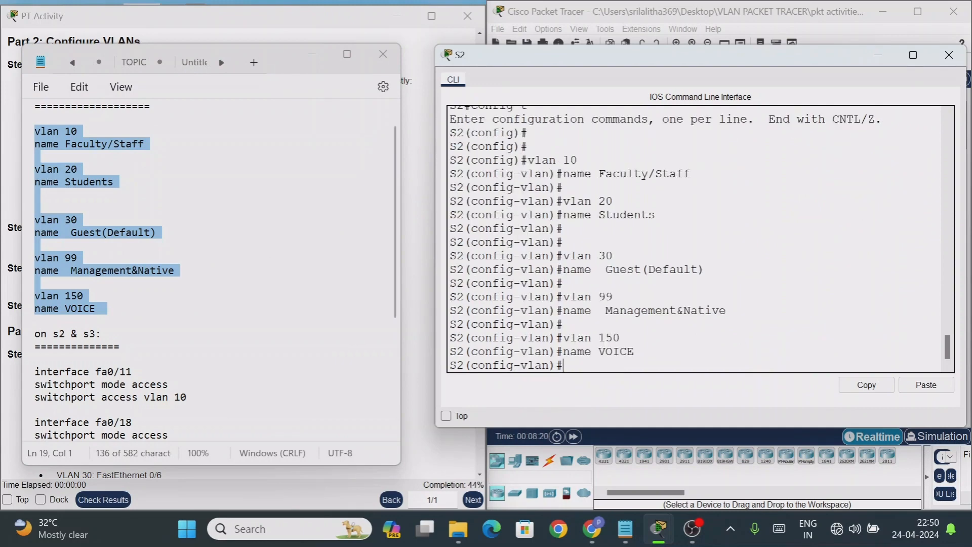
pyautogui.press('Return')
pyautogui.press('Return')
pyautogui.press('Return')
pyautogui.press('Return')
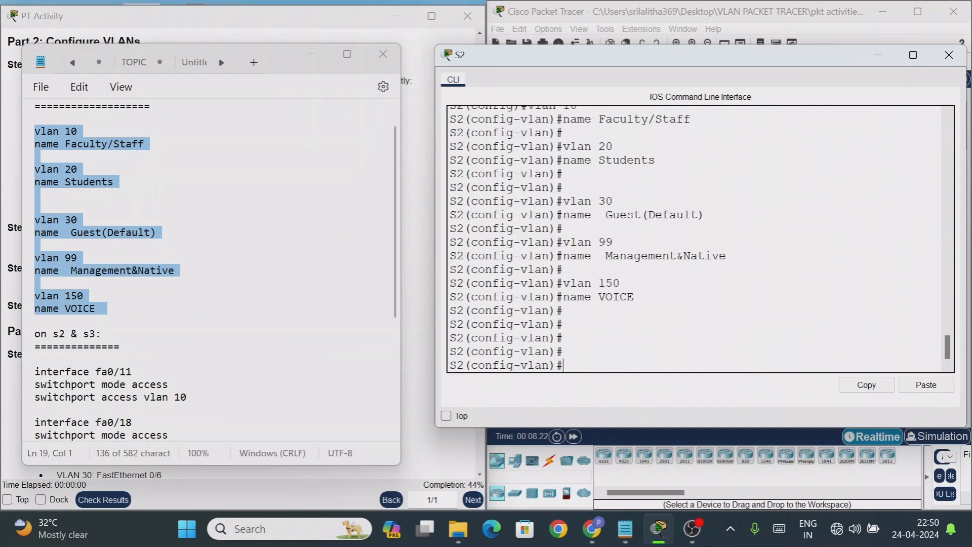
# - Leave VLAN and global configuration modes on S2 with two exit commands
pyautogui.write('exit')
pyautogui.press('Return')
pyautogui.press('Return')
pyautogui.press('Return')
pyautogui.write('exi')
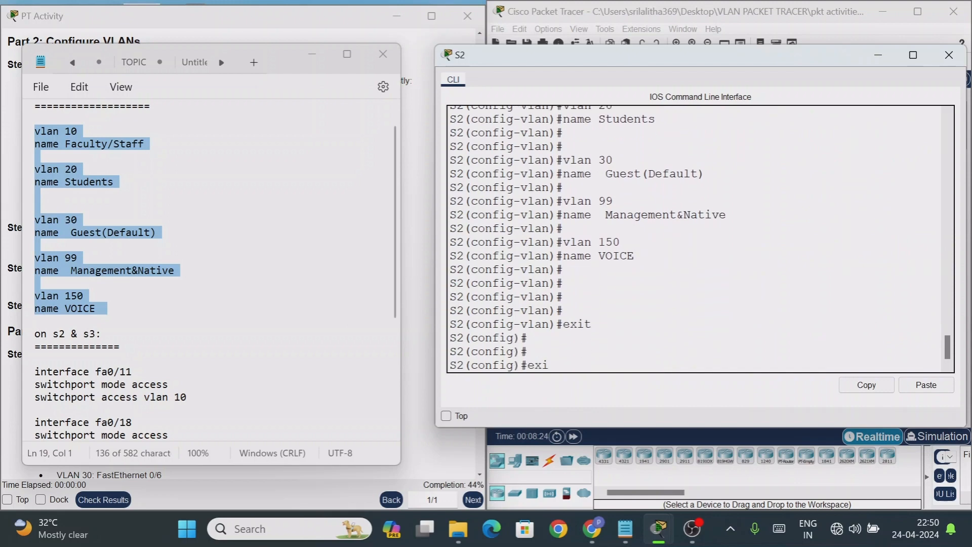
pyautogui.write('t')
pyautogui.press('Return')
pyautogui.press('Return')
pyautogui.press('Return')
# - Run sh vlan brief on S2 to verify the VLAN configuration
pyautogui.write('sh vla')
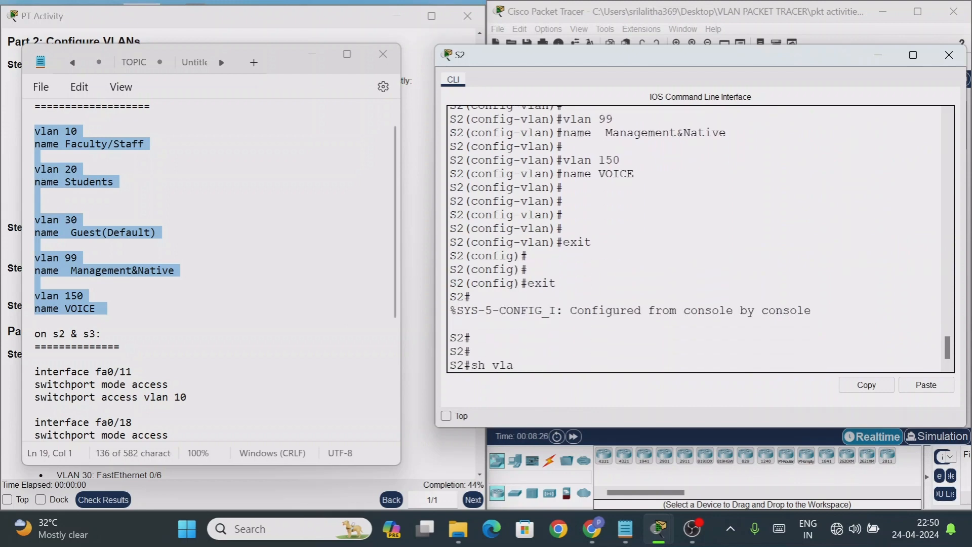
pyautogui.write('n b')
pyautogui.press('Return')
pyautogui.press('Return')
pyautogui.press('Return')
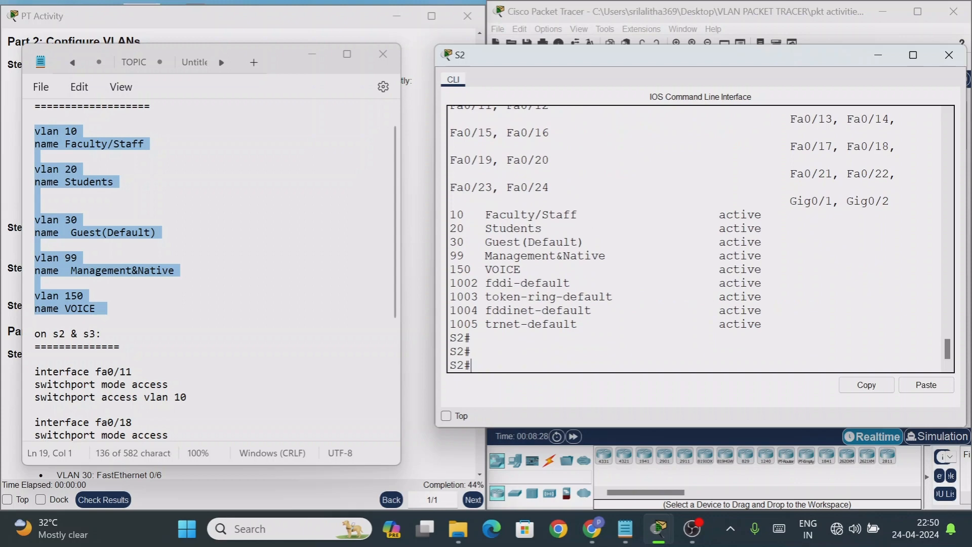
# - Maximize the S2 window, examine the rows for VLANs 10 to 150, and close the window
pyautogui.click(915, 54)
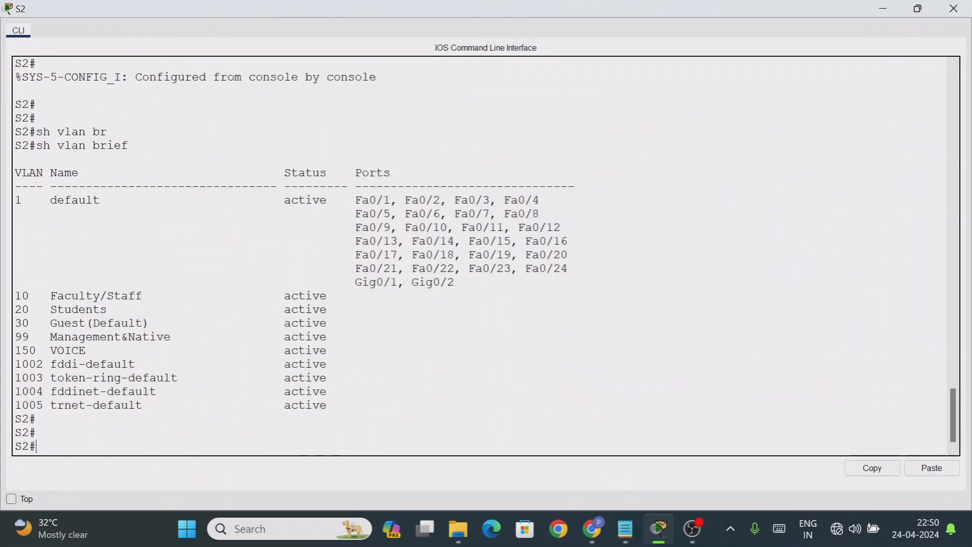
pyautogui.moveTo(15, 295); pyautogui.dragTo(356, 350)
pyautogui.click(356, 337)
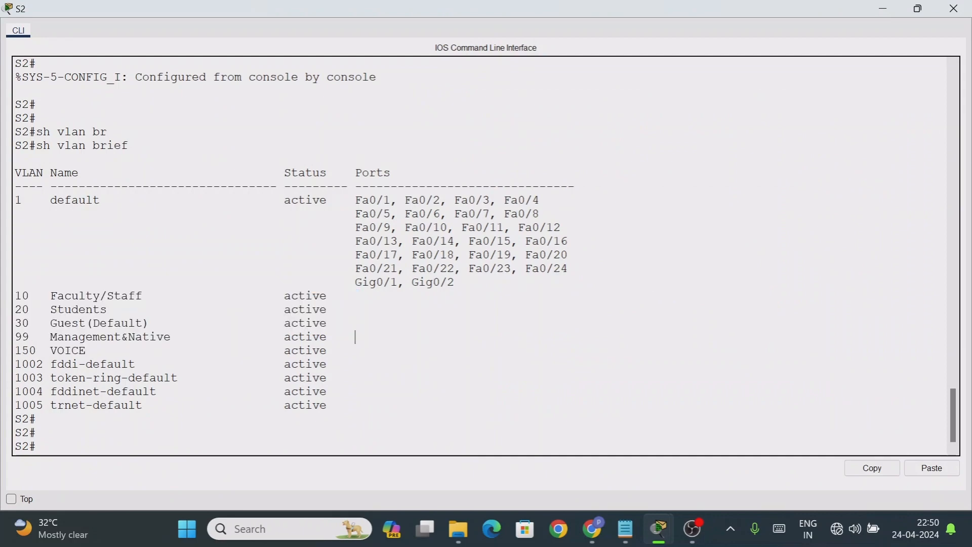
pyautogui.click(952, 9)
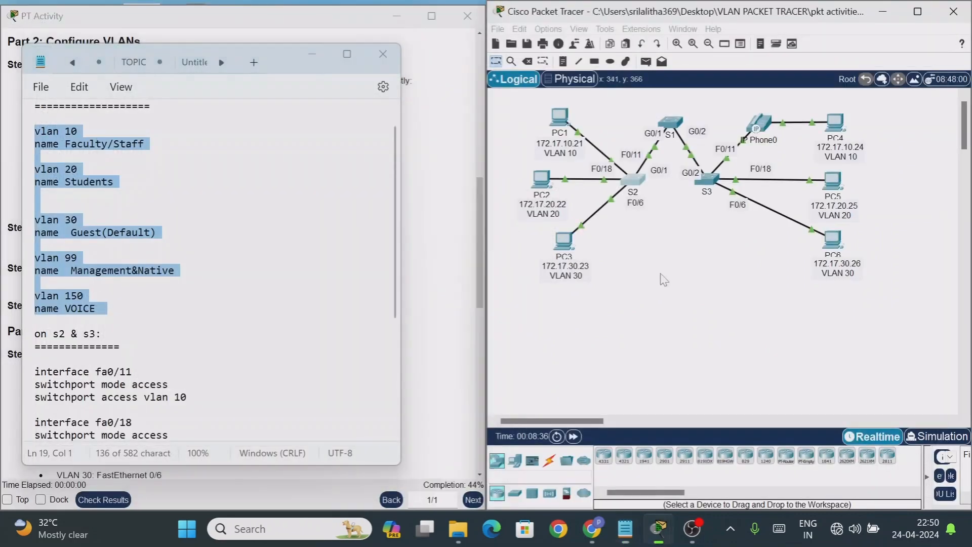
# - Open the command line of switch S3 and enter privileged EXEC mode with en
pyautogui.click(709, 179)
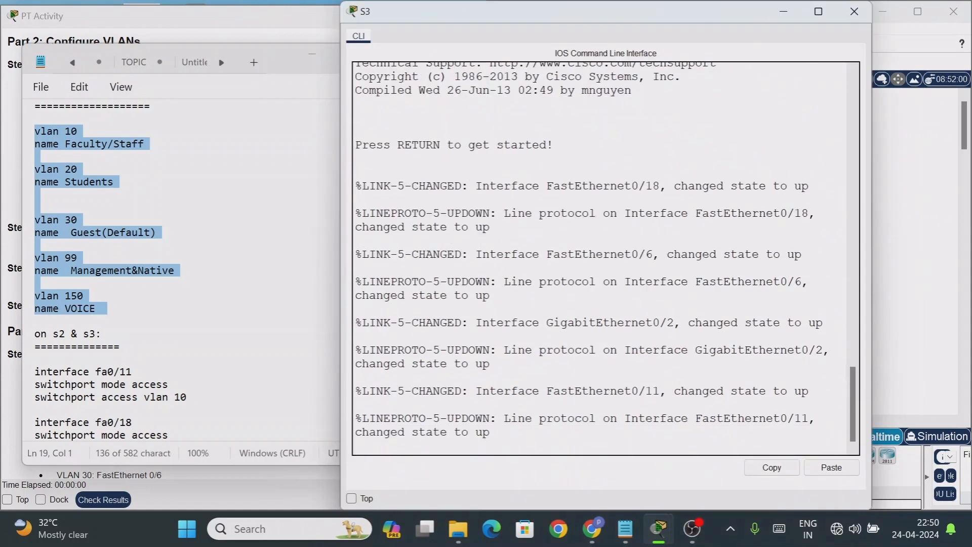
pyautogui.press('Return')
pyautogui.write('en')
pyautogui.press('Return')
pyautogui.press('Return')
pyautogui.press('Return')
# - Enter global configuration mode on S3 with config t
pyautogui.write('con')
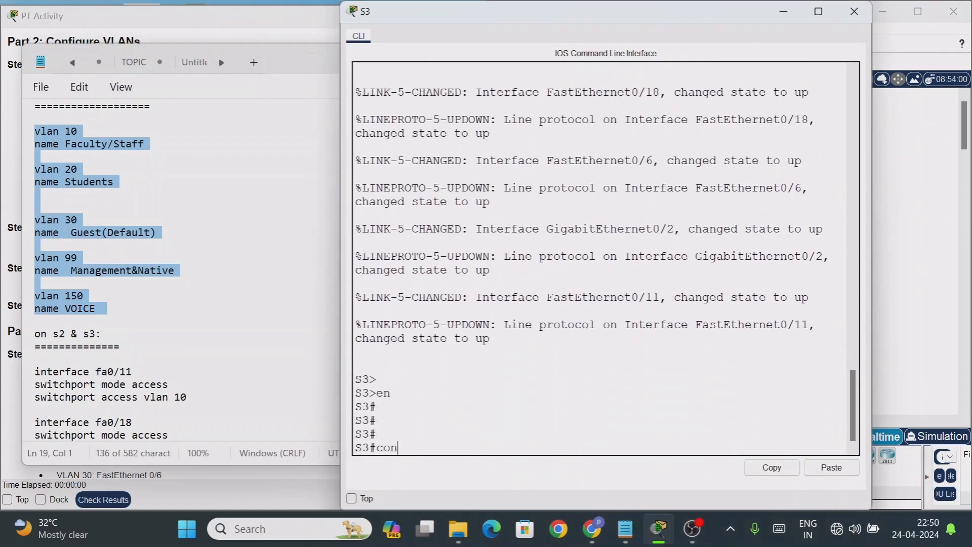
pyautogui.write('fig t')
pyautogui.press('Return')
pyautogui.press('Return')
pyautogui.press('Return')
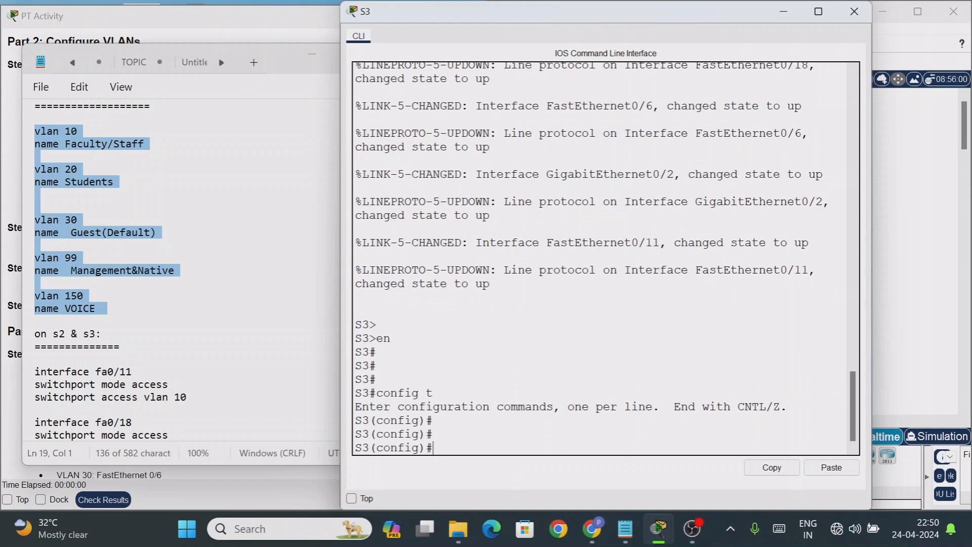
# - Paste the copied commands into S3 to create and name VLANs 10, 20, 30, 99 and 150, and place the S3 window beside the notes
pyautogui.rightClick(460, 469)
pyautogui.click(496, 473)
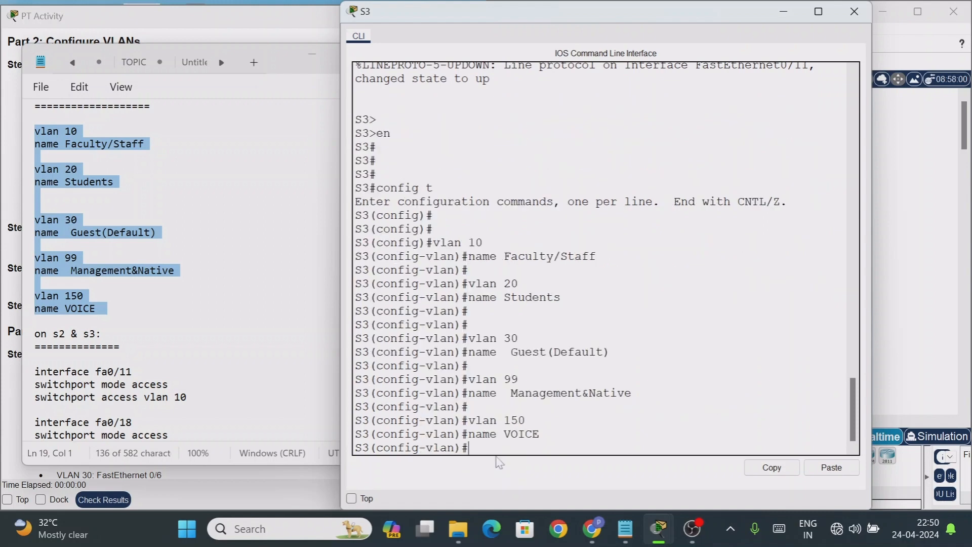
pyautogui.moveTo(612, 11); pyautogui.dragTo(714, 20)
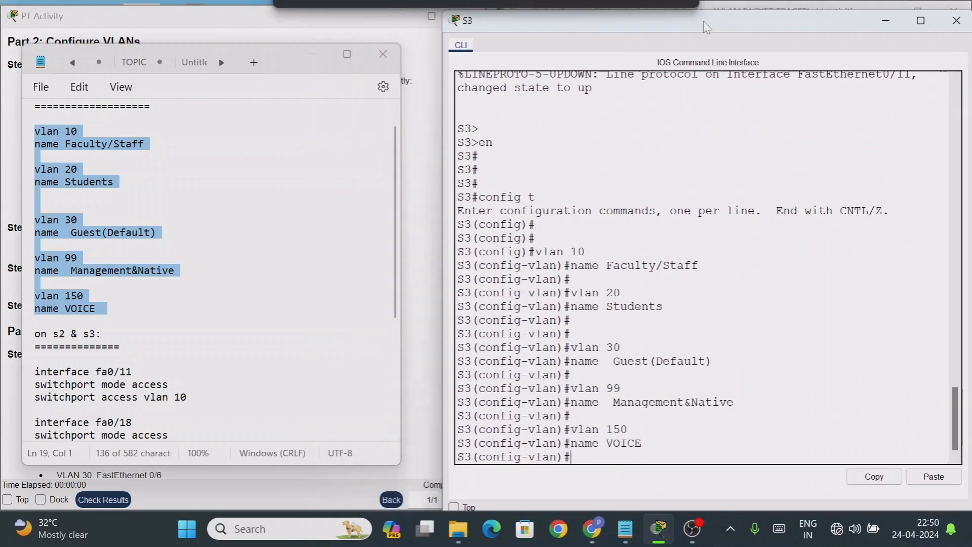
pyautogui.moveTo(634, 19); pyautogui.dragTo(676, 10)
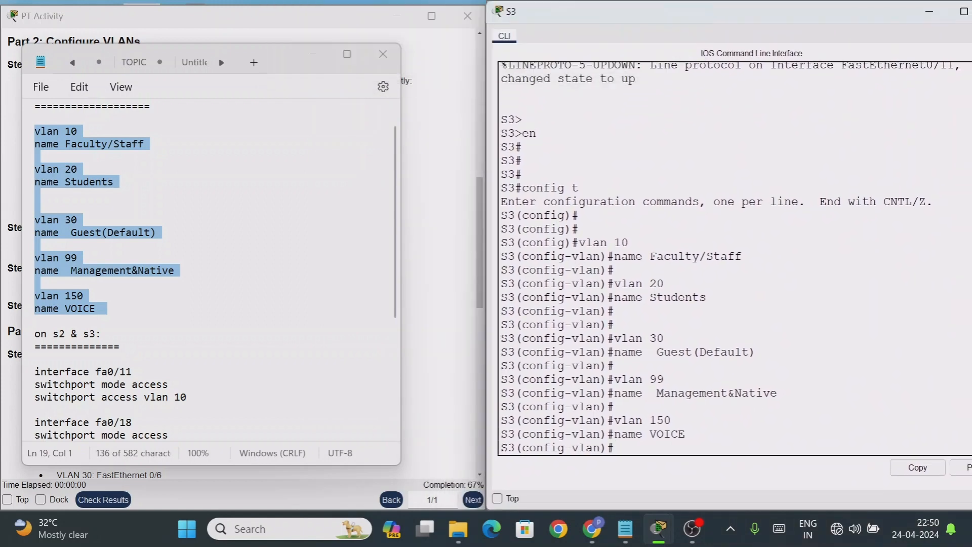
pyautogui.press('Return')
pyautogui.press('Return')
pyautogui.press('Return')
pyautogui.press('Return')
pyautogui.press('Return')
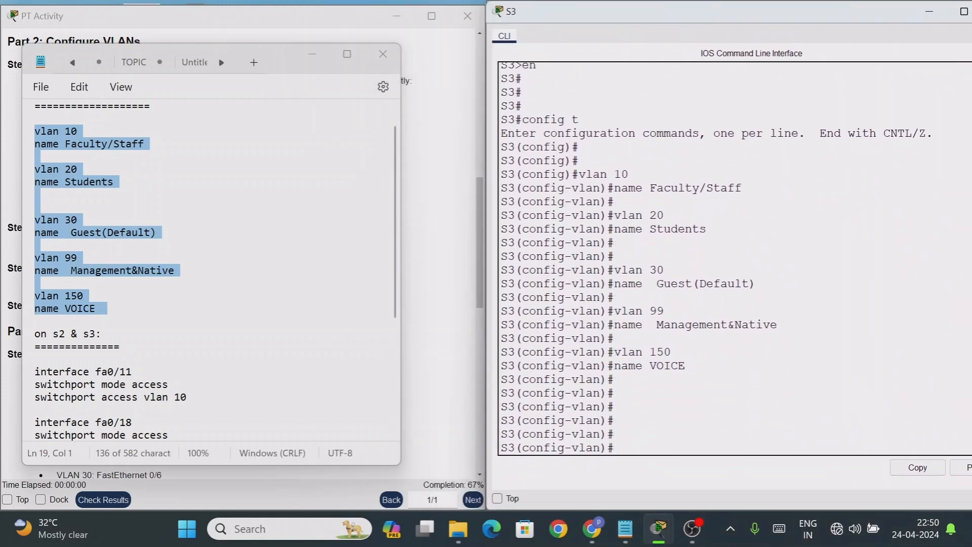
pyautogui.moveTo(720, 4); pyautogui.dragTo(635, 19)
pyautogui.scroll(-2, 595, 234)
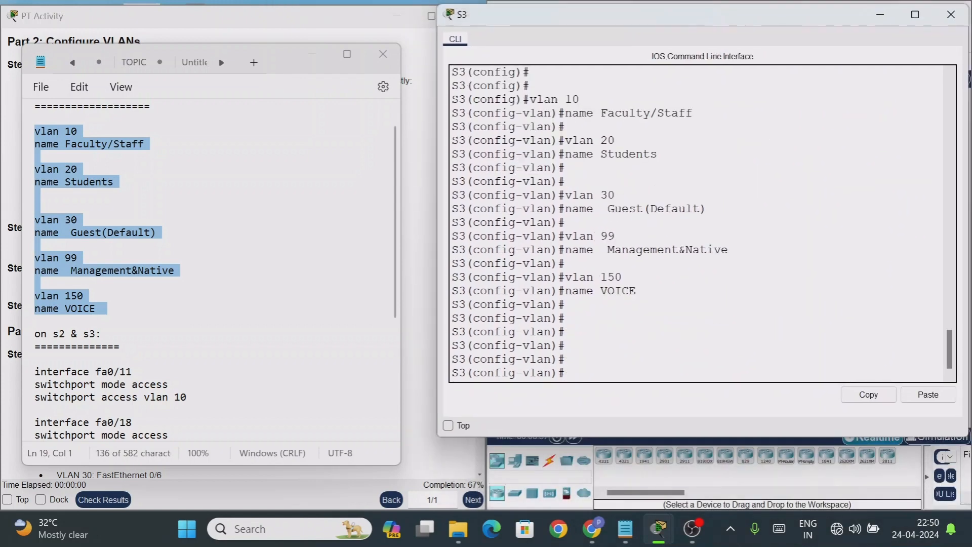
# - Leave VLAN configuration mode on S3 with exit
pyautogui.write('exit')
pyautogui.press('Return')
pyautogui.press('Return')
pyautogui.press('Return')
pyautogui.press('Return')
pyautogui.press('Return')
pyautogui.press('Return')
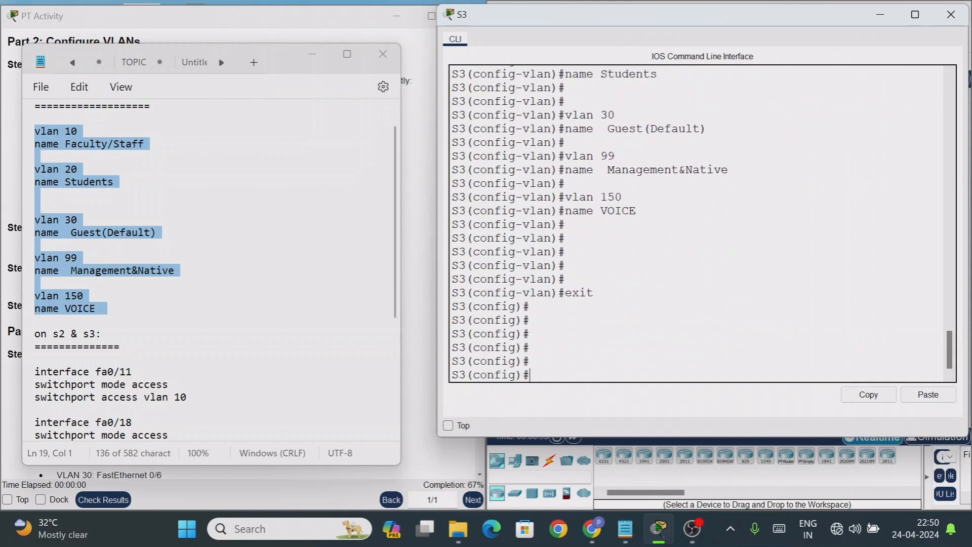
# - Return S3 from global configuration mode to privileged EXEC mode with end
pyautogui.write('end')
pyautogui.press('Return')
pyautogui.press('Return')
pyautogui.press('Return')
pyautogui.press('Return')
pyautogui.press('Return')
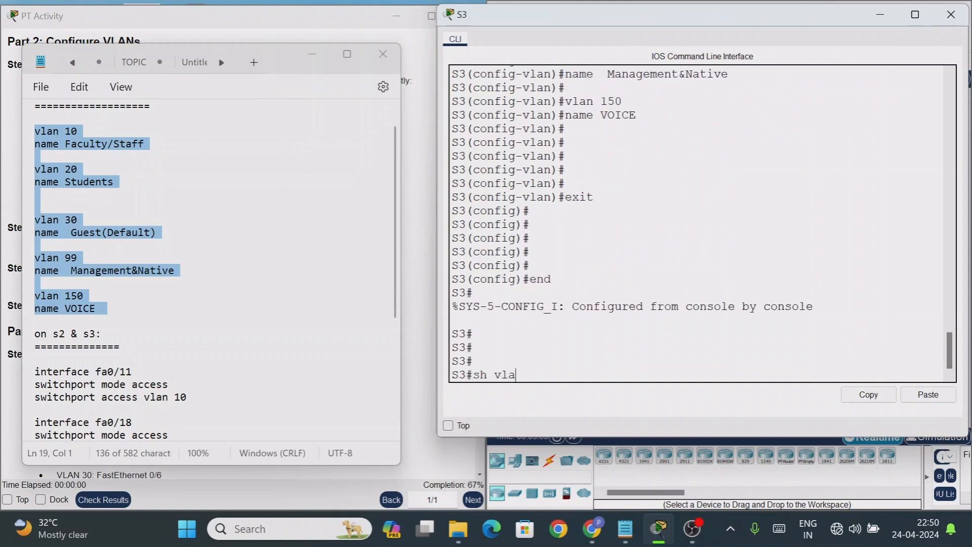
# - Run sh vlan br on S3 to verify the VLAN configuration
pyautogui.press('Return')
pyautogui.press('Return')
pyautogui.press('Return')
pyautogui.press('Return')
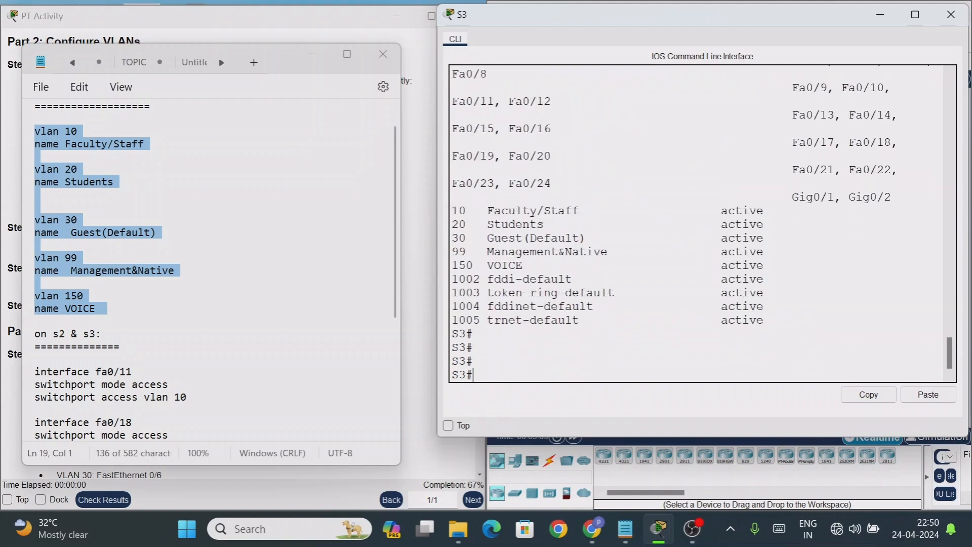
# - Maximize the S3 window to examine the VLAN table and its newly created VLANs, and restore the window's size
pyautogui.scroll(2, 703, 223)
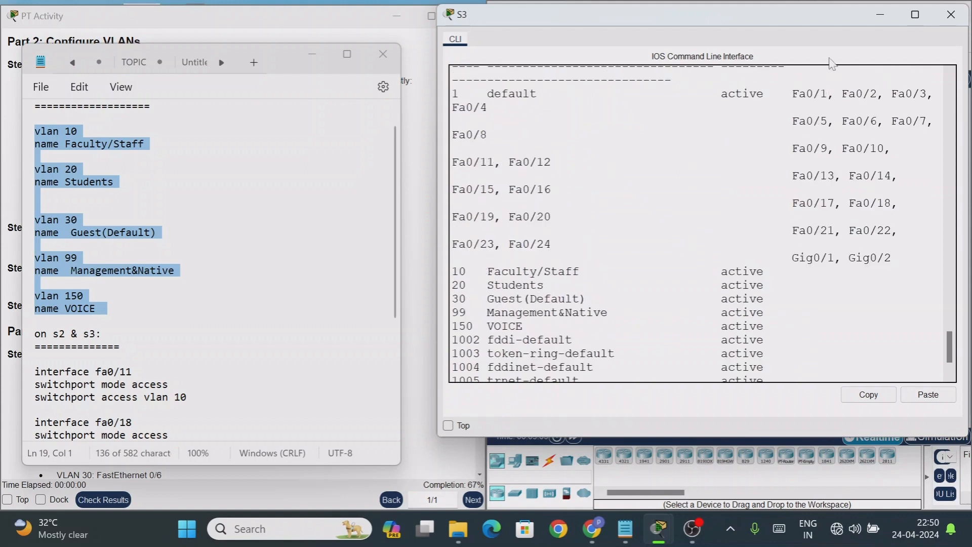
pyautogui.click(915, 14)
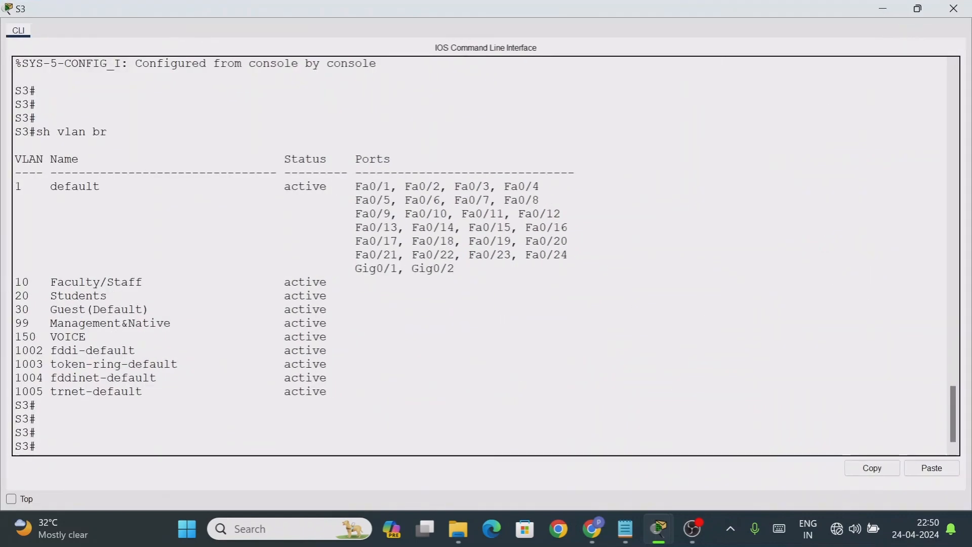
pyautogui.moveTo(14, 281)
pyautogui.mouseDown()
pyautogui.moveTo(85, 309)
pyautogui.moveTo(355, 324)
pyautogui.moveTo(72, 309)
pyautogui.moveTo(15, 282)
pyautogui.mouseUp()
pyautogui.click(355, 324)
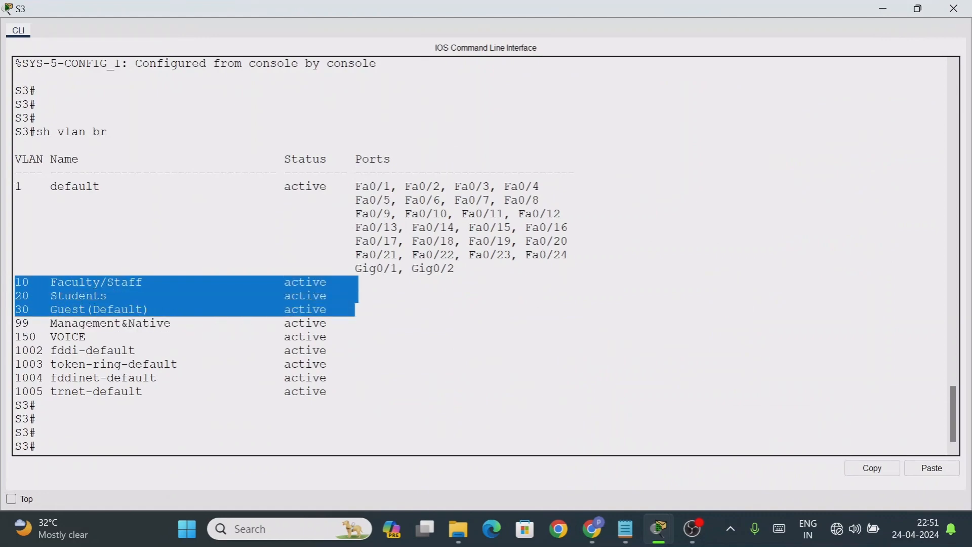
pyautogui.click(918, 9)
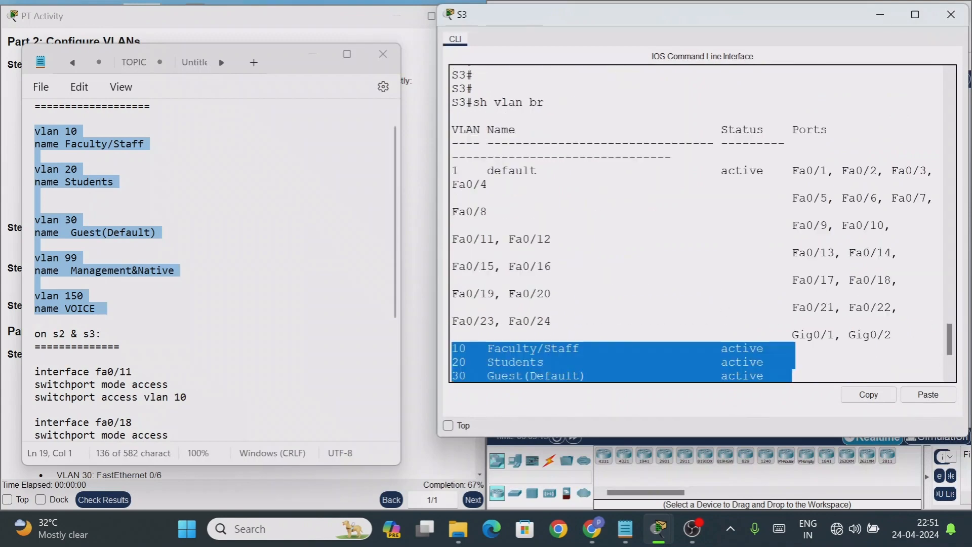
# - Minimize the S3 window and review the Part 3 instructions for assigning VLANs to the active ports on S2
pyautogui.scroll(-4, 702, 224)
pyautogui.click(702, 223)
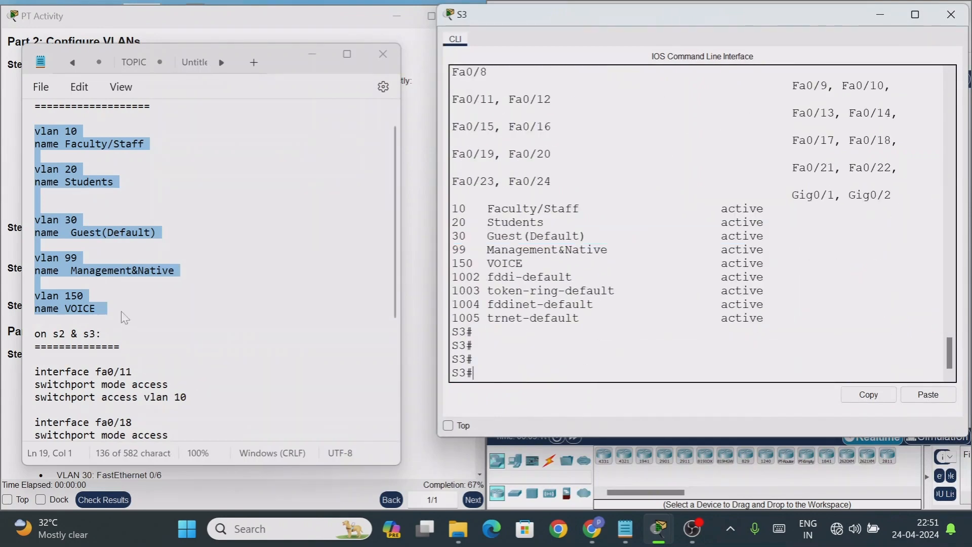
pyautogui.click(417, 251)
pyautogui.scroll(-2, 238, 271)
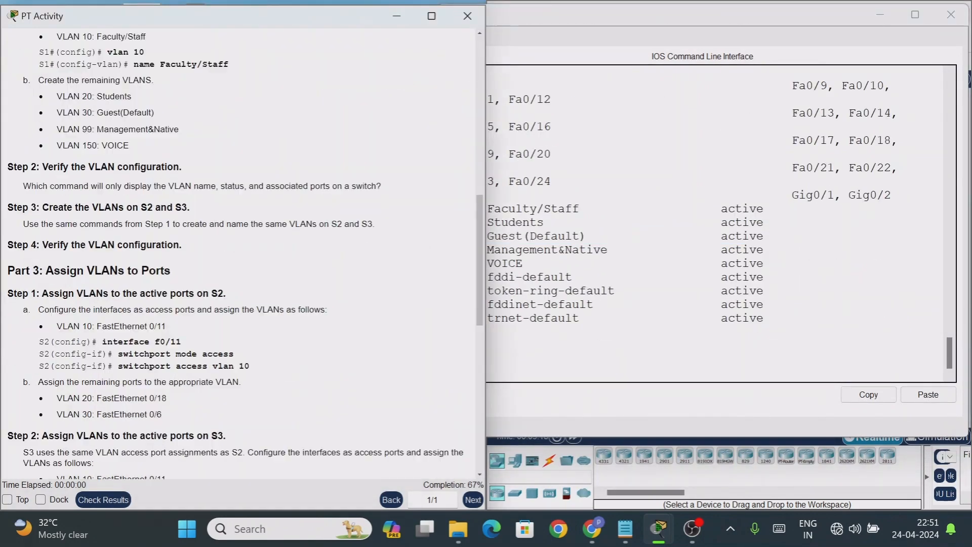
pyautogui.click(880, 15)
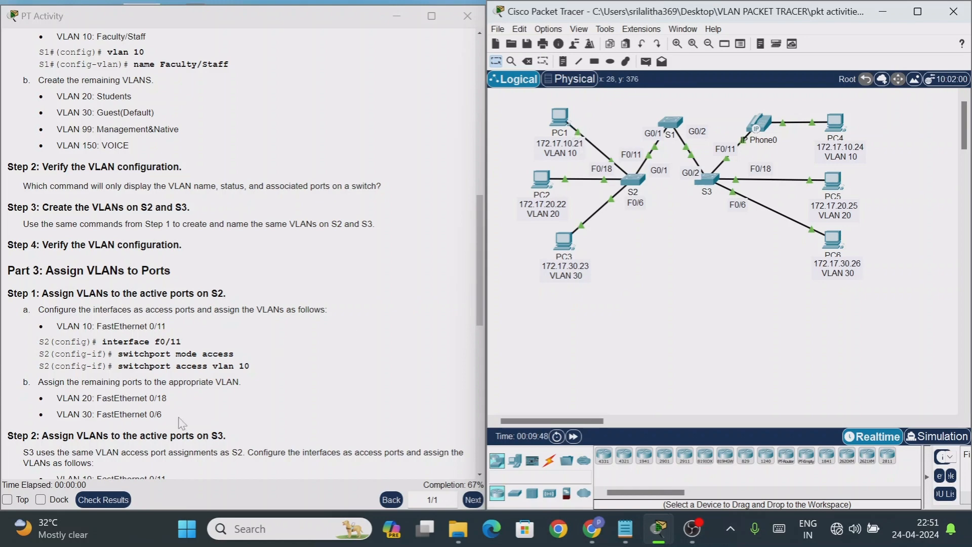
pyautogui.scroll(-1, 131, 341)
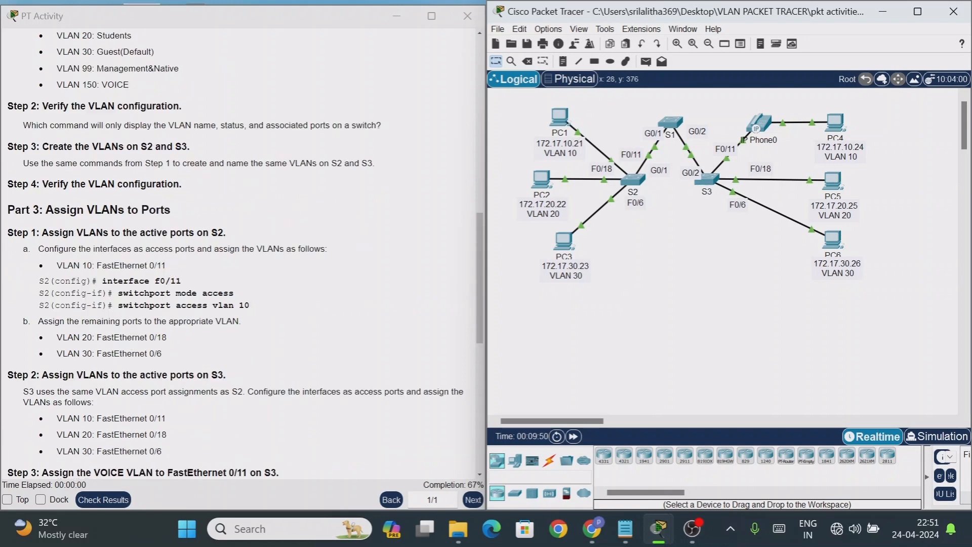
pyautogui.click(244, 232)
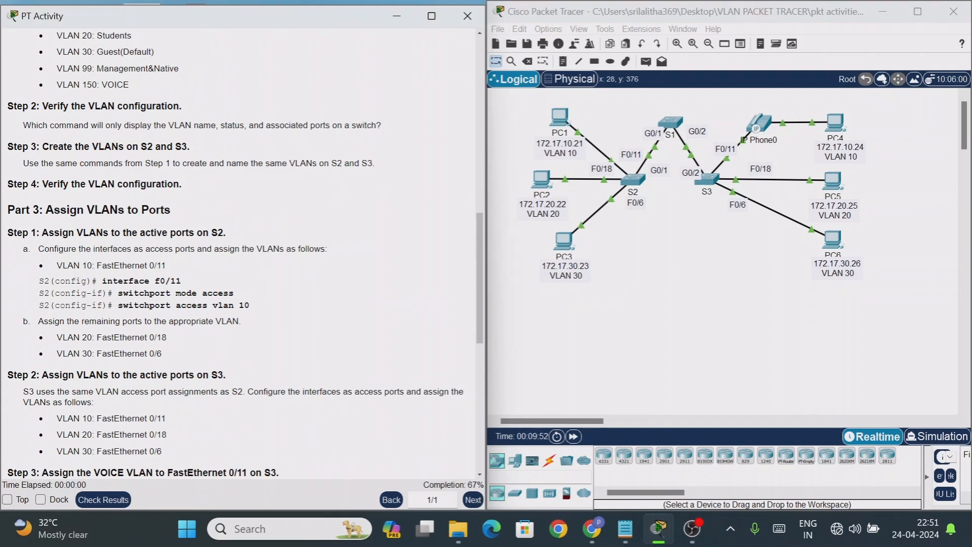
pyautogui.moveTo(212, 232); pyautogui.dragTo(234, 237)
pyautogui.click(224, 263)
# - Open the S2 switch's command line from the topology and enter global configuration mode with config t
pyautogui.click(632, 180)
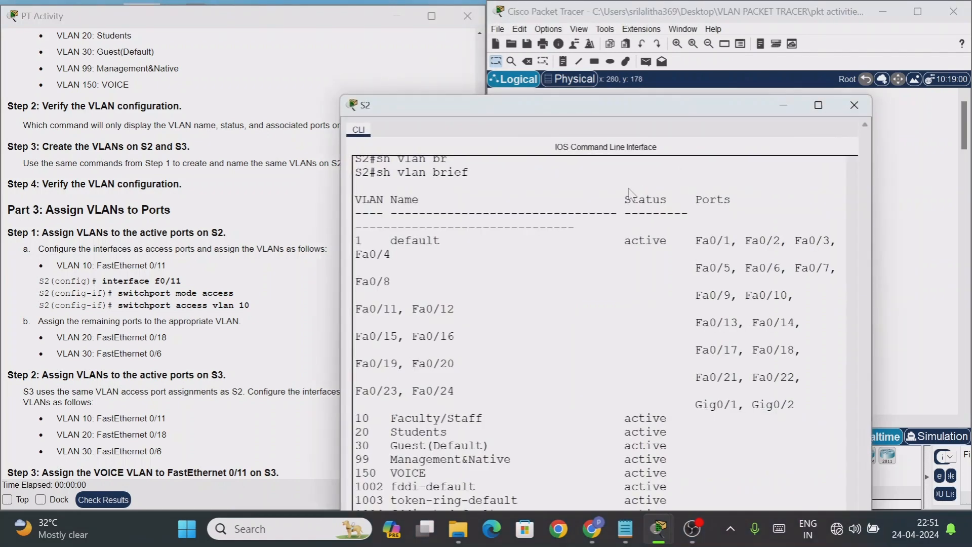
pyautogui.moveTo(636, 4); pyautogui.dragTo(759, 30)
pyautogui.press('Return')
pyautogui.press('Return')
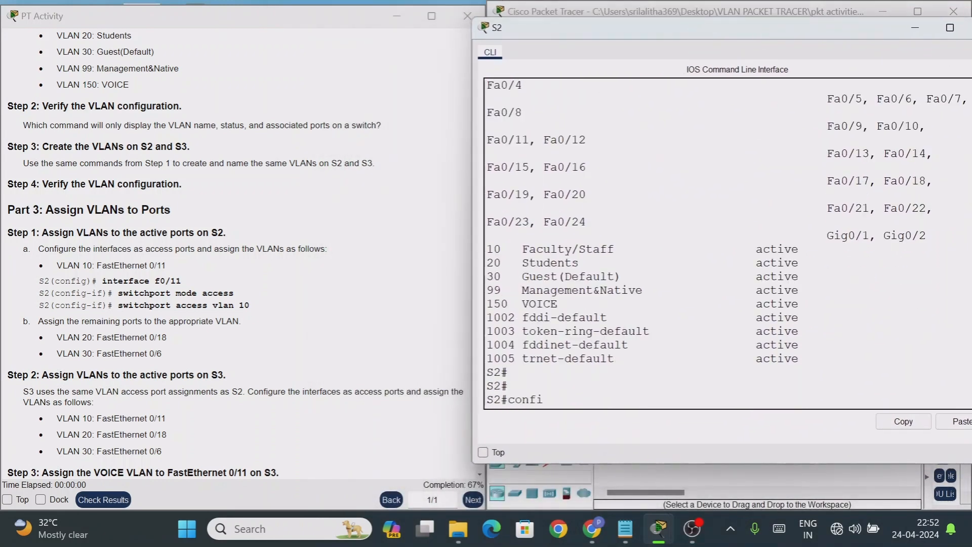
pyautogui.write('config t')
pyautogui.press('Return')
pyautogui.press('Return')
pyautogui.press('Return')
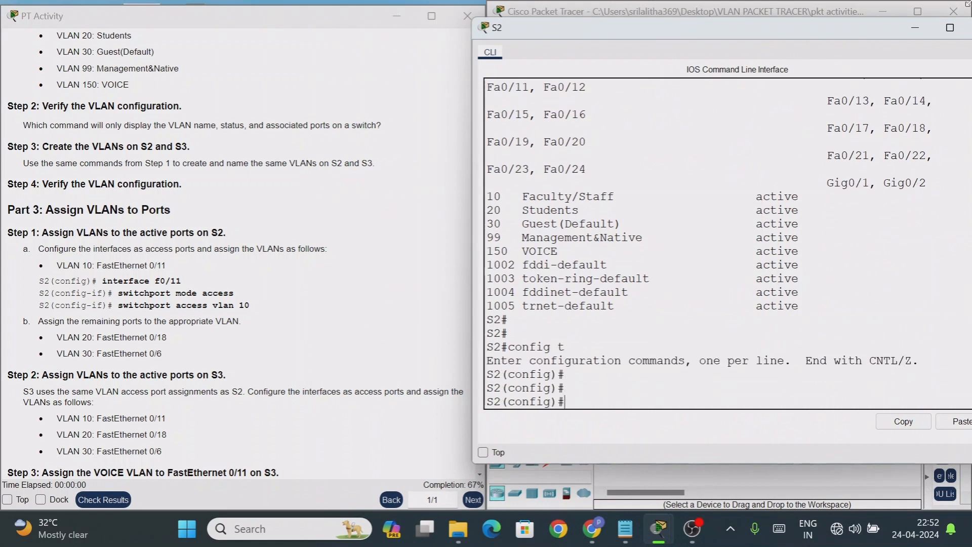
# - Copy the interface f0/11 command from the activity instructions and run it on S2 to enter that port's configuration
pyautogui.moveTo(103, 280); pyautogui.dragTo(181, 281)
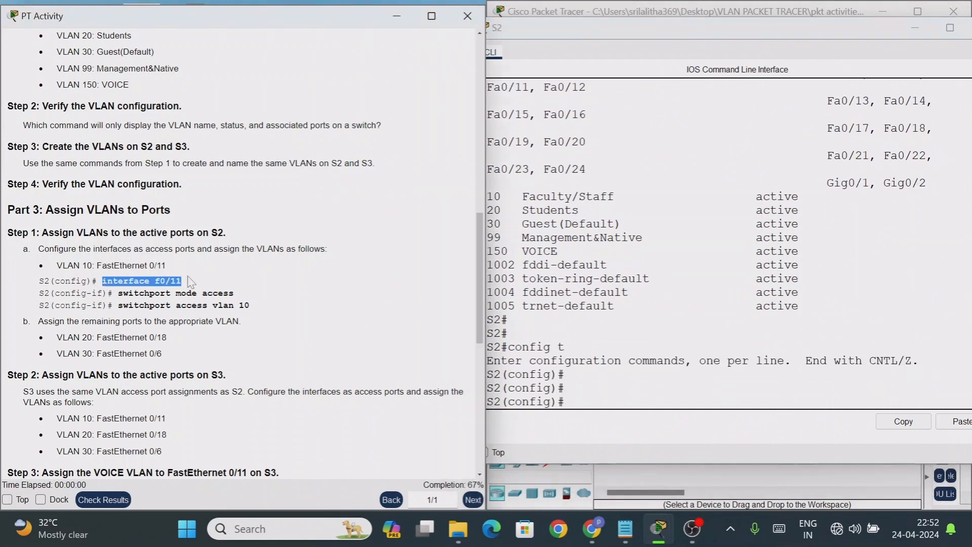
pyautogui.rightClick(175, 280)
pyautogui.click(191, 286)
pyautogui.doubleClick(698, 30)
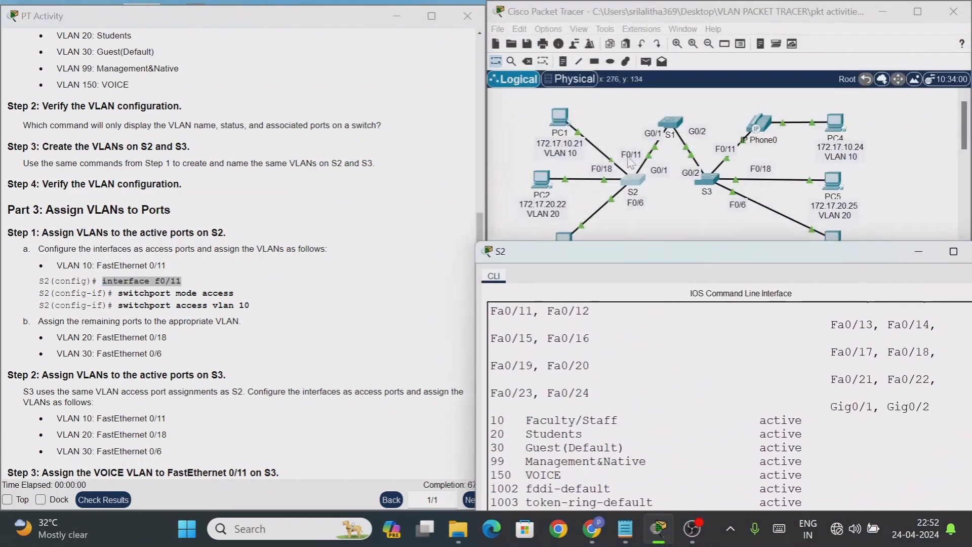
pyautogui.moveTo(625, 255); pyautogui.dragTo(209, 76)
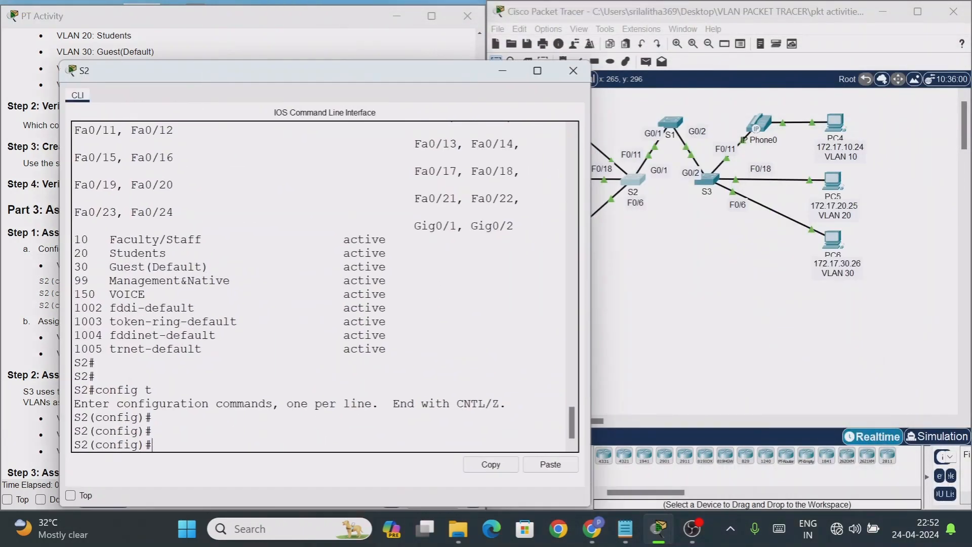
pyautogui.rightClick(160, 447)
pyautogui.click(197, 475)
pyautogui.press('Return')
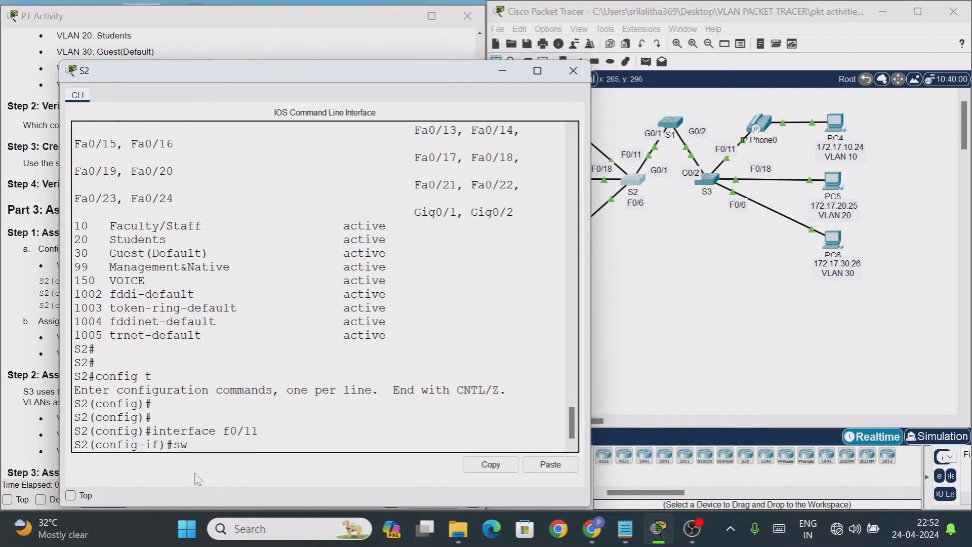
# - List the available switchport modes on S2 with ?, and set interface f0/11 to access with switchport mode access
pyautogui.write('sw')
pyautogui.press('Tab')
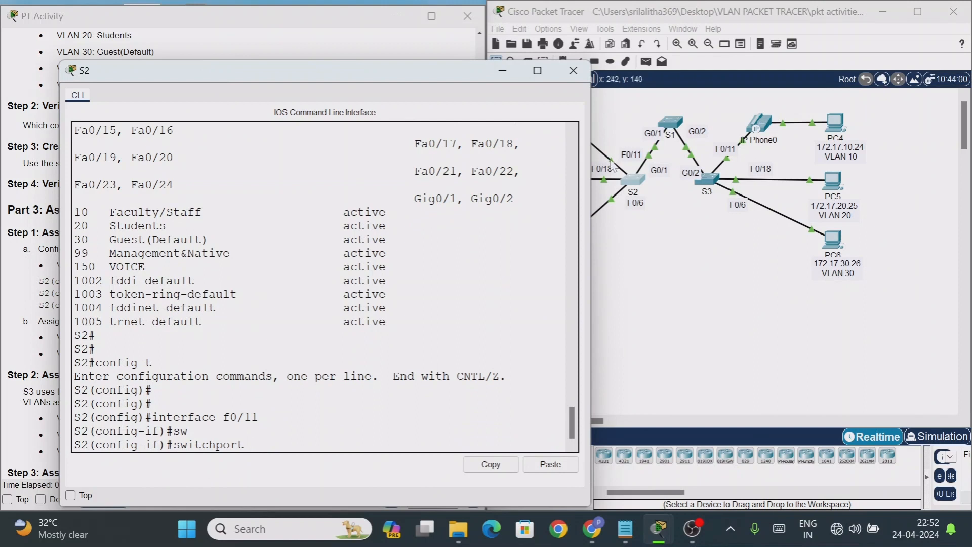
pyautogui.write('mod')
pyautogui.press('Tab')
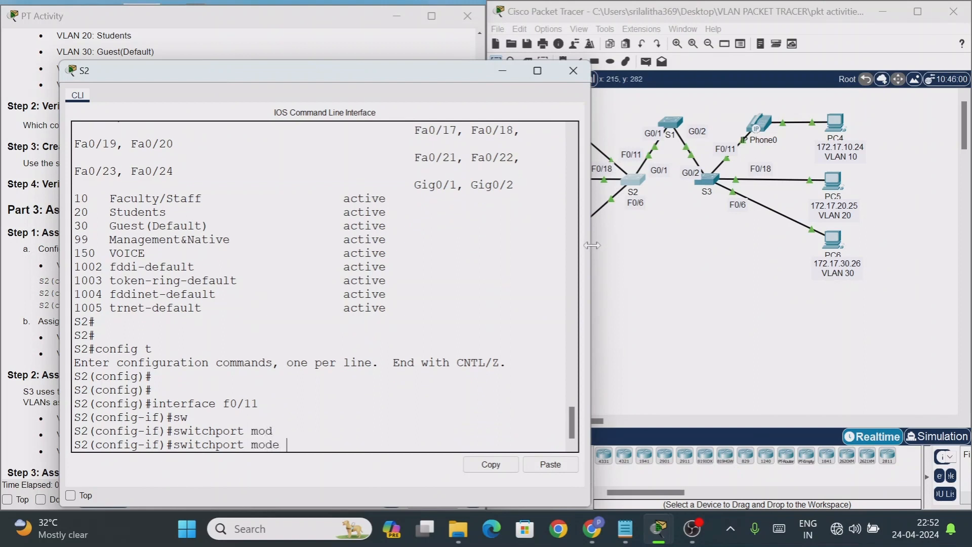
pyautogui.write('?')
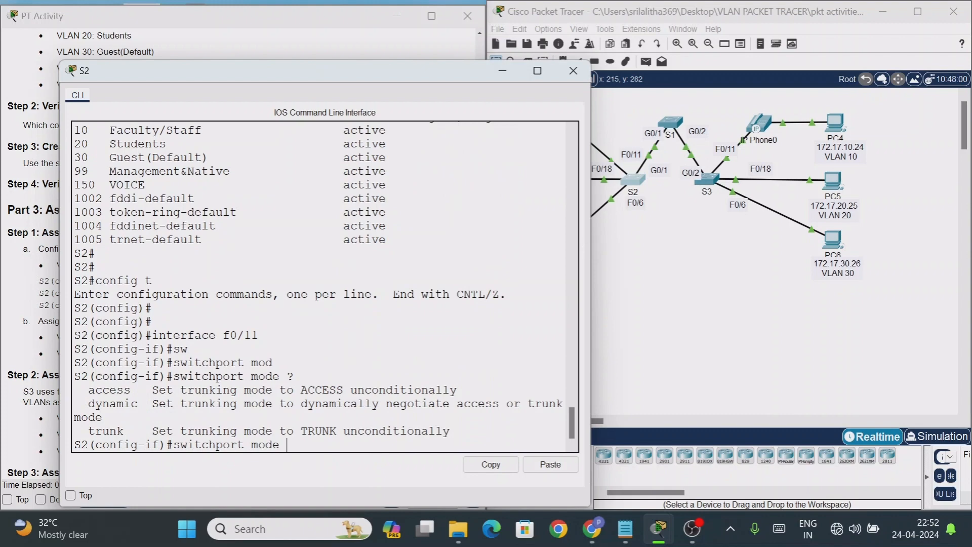
pyautogui.moveTo(88, 390)
pyautogui.mouseDown()
pyautogui.moveTo(131, 390)
pyautogui.moveTo(81, 390)
pyautogui.mouseUp()
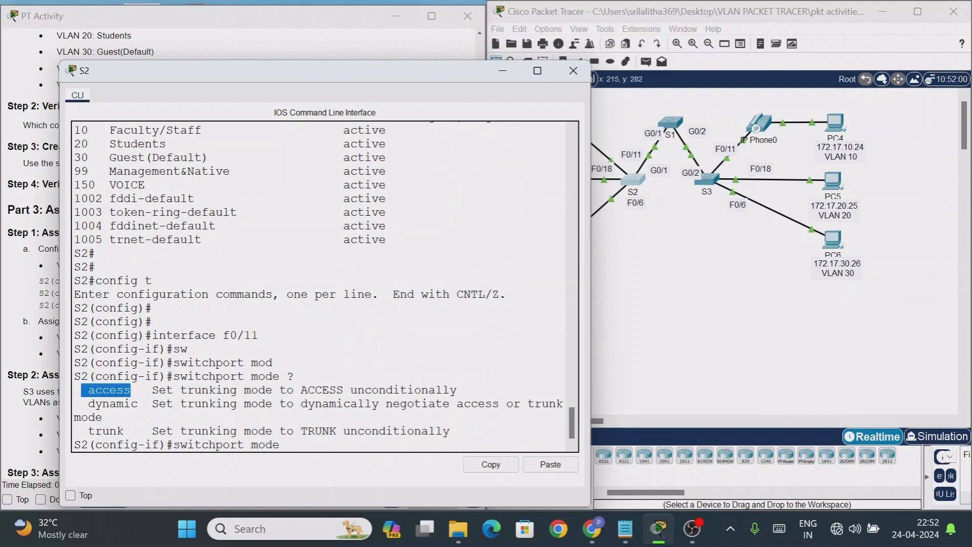
pyautogui.click(287, 445)
pyautogui.write('ac')
pyautogui.press('Tab')
pyautogui.press('Return')
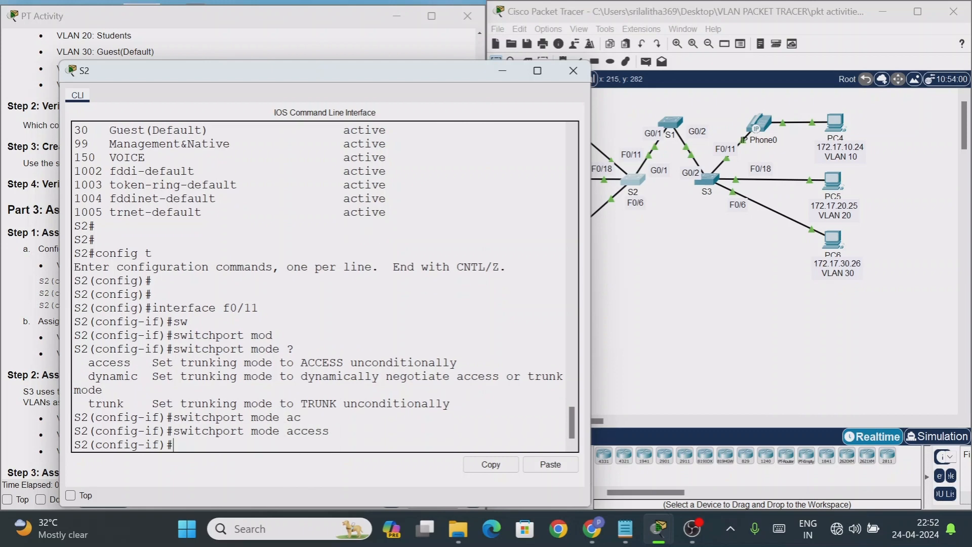
# - Assign S2's f0/11 to VLAN 10 with switchport access vlan 10, and check the port in the topology
pyautogui.write('sw')
pyautogui.press('Tab')
pyautogui.write('a')
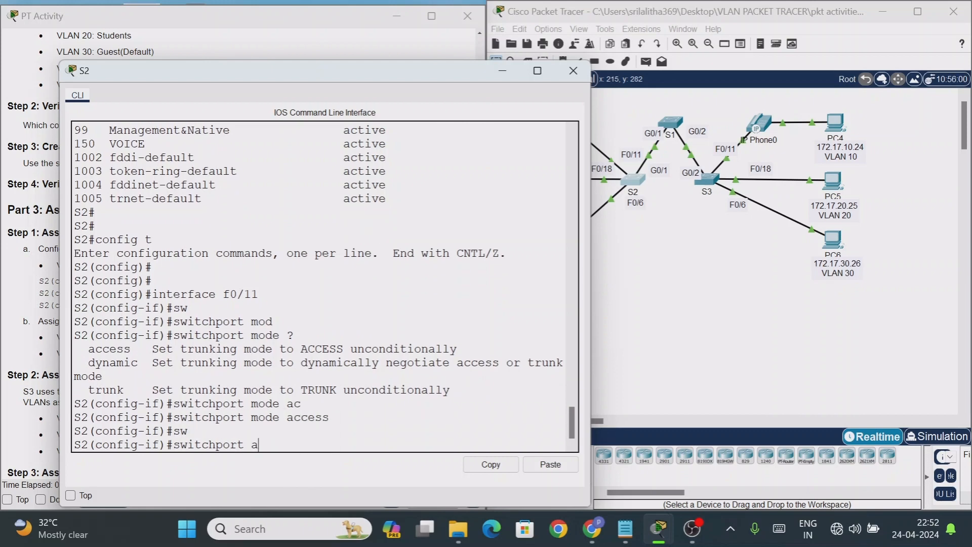
pyautogui.write('c')
pyautogui.press('Tab')
pyautogui.write('v')
pyautogui.press('Tab')
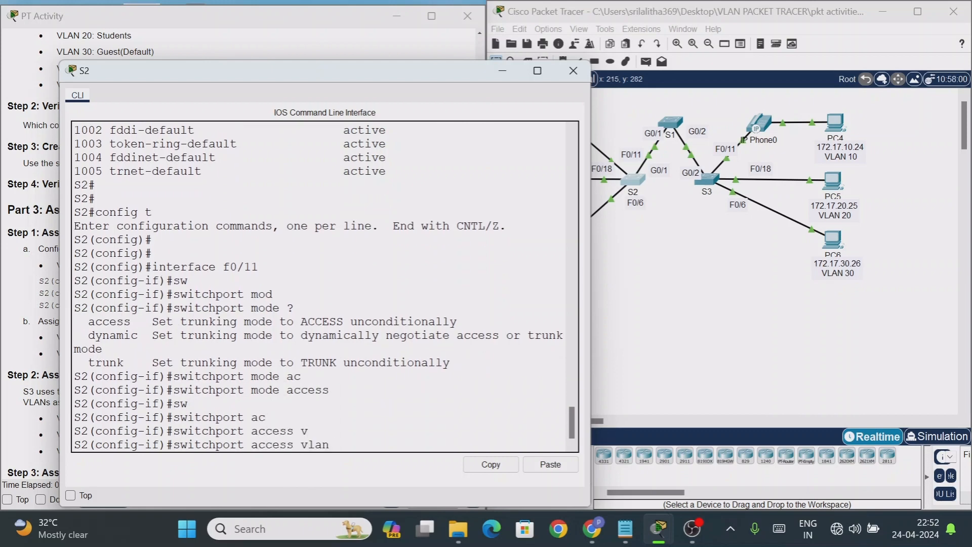
pyautogui.write('10')
pyautogui.moveTo(286, 83); pyautogui.dragTo(289, 186)
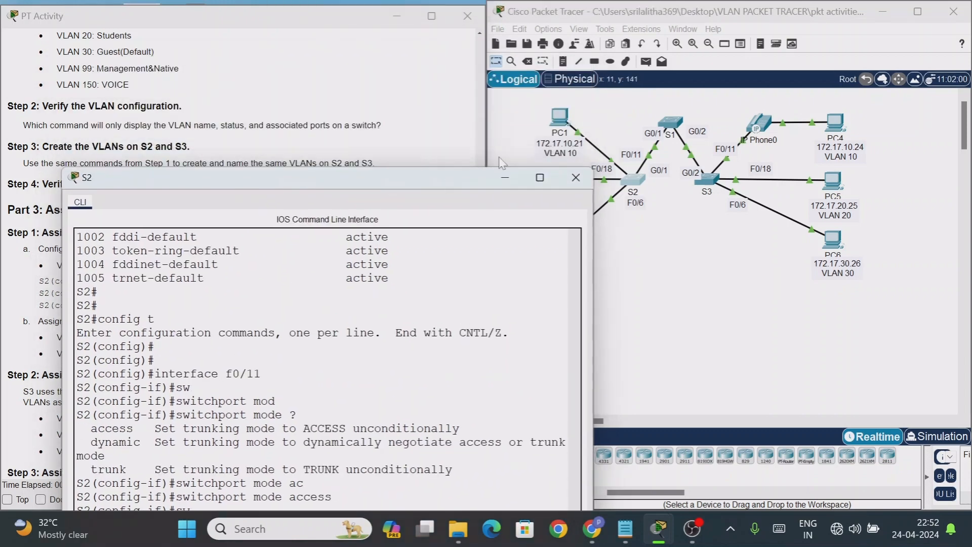
pyautogui.moveTo(410, 182); pyautogui.dragTo(429, 62)
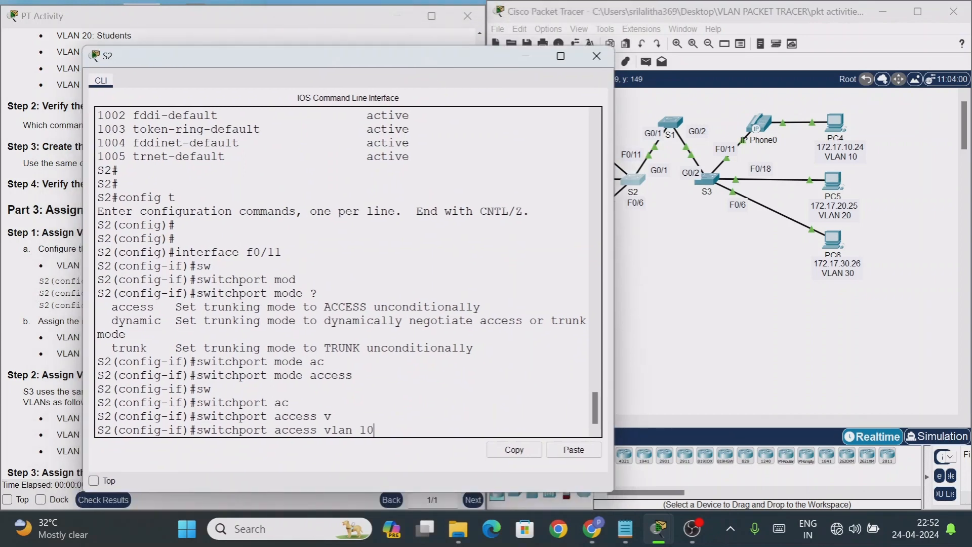
pyautogui.press('Return')
pyautogui.press('Return')
pyautogui.press('Return')
pyautogui.press('Return')
pyautogui.press('Return')
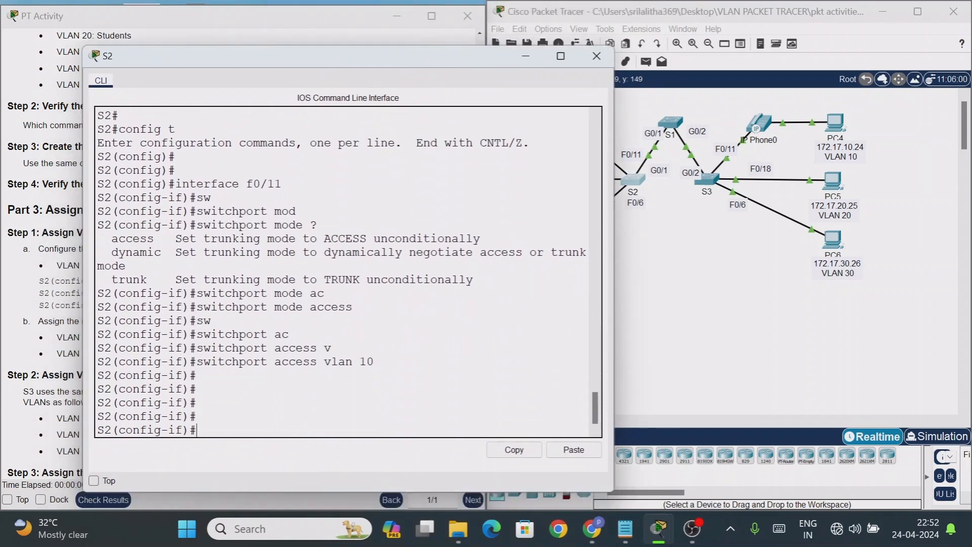
pyautogui.moveTo(436, 60); pyautogui.dragTo(735, 249)
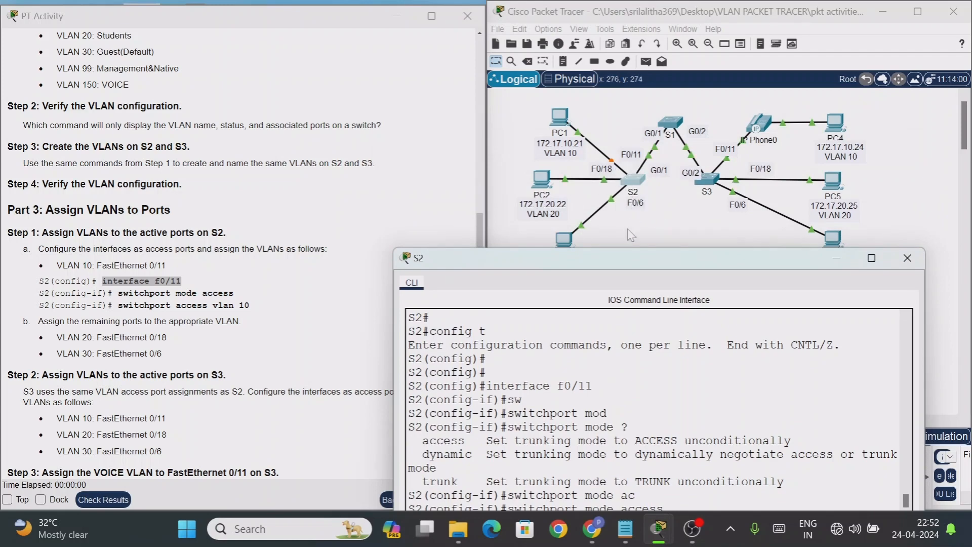
pyautogui.moveTo(628, 259); pyautogui.dragTo(654, 84)
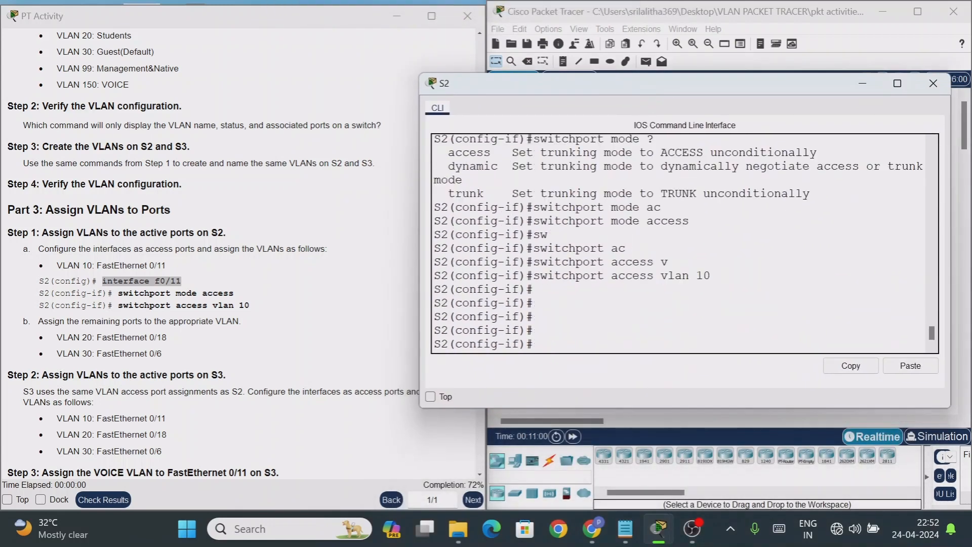
# - Switch to Notepad and copy the access port commands for fa0/18 in VLAN 20 and fa0/6 in VLAN 30
pyautogui.click(625, 529)
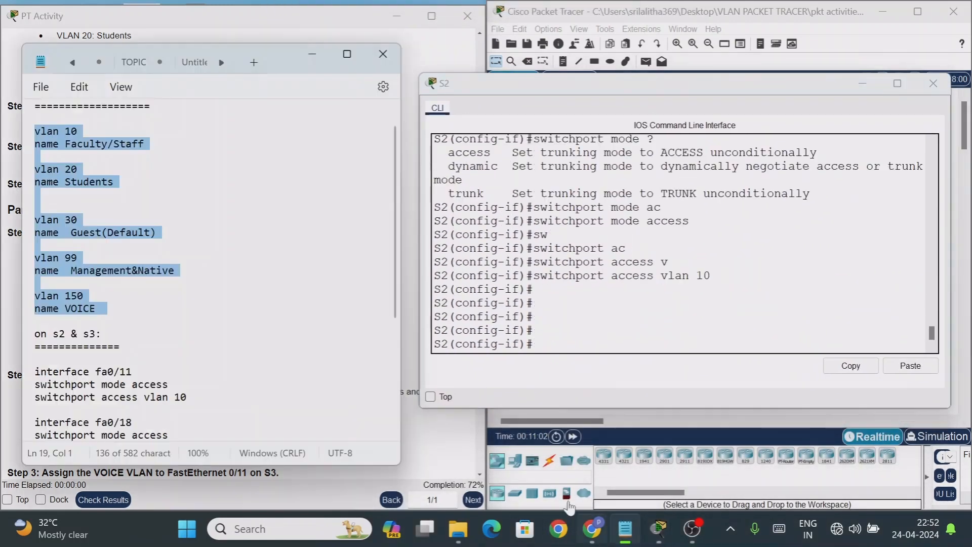
pyautogui.scroll(-5, 213, 268)
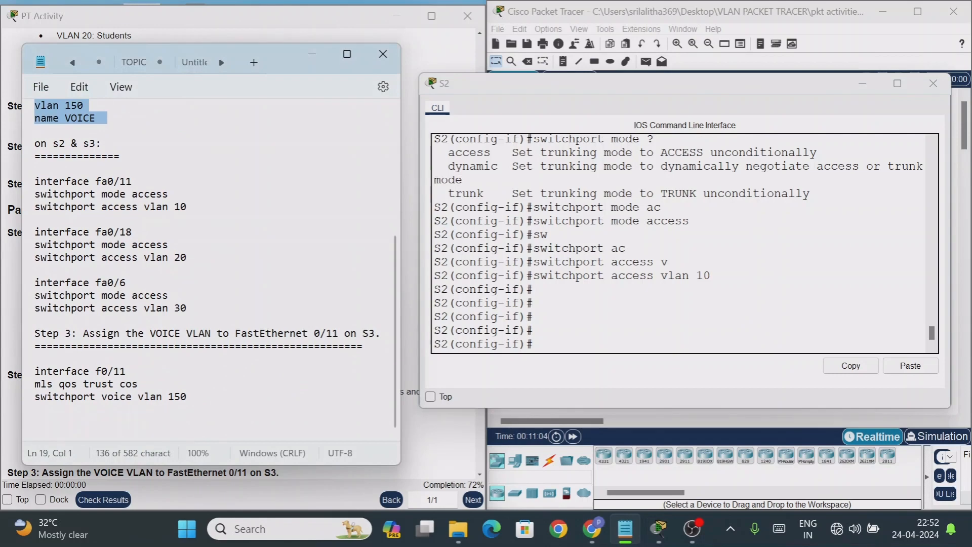
pyautogui.moveTo(34, 232); pyautogui.dragTo(201, 312)
pyautogui.rightClick(130, 251)
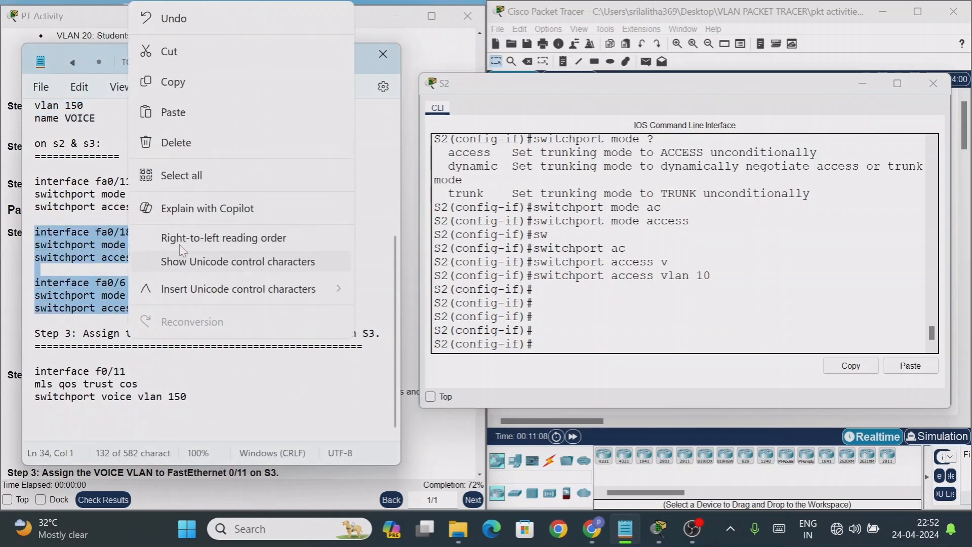
pyautogui.click(169, 81)
# - Exit f0/11's interface mode on S2 and run the copied commands assigning access ports fa0/18 to VLAN 20 and fa0/6 to VLAN 30
pyautogui.click(533, 344)
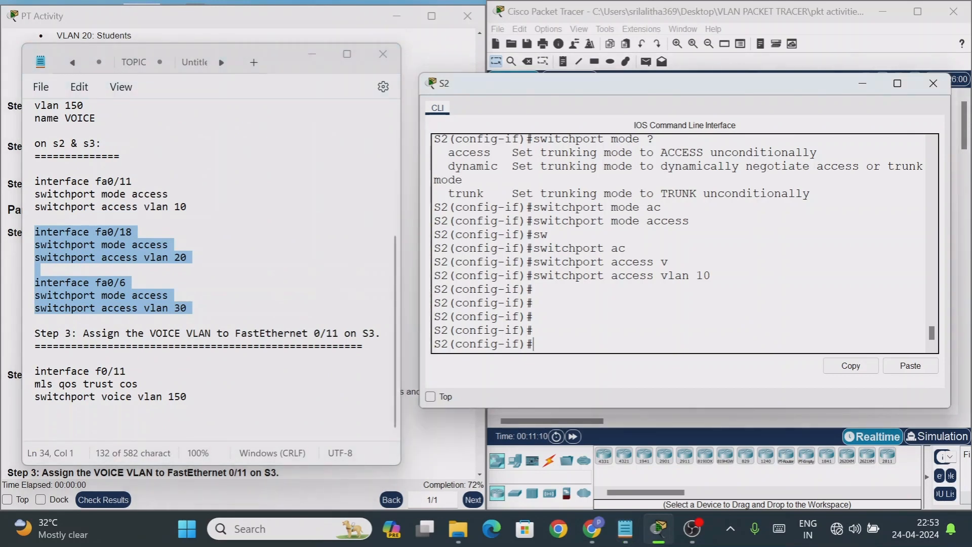
pyautogui.write('exi')
pyautogui.write('t')
pyautogui.press('Return')
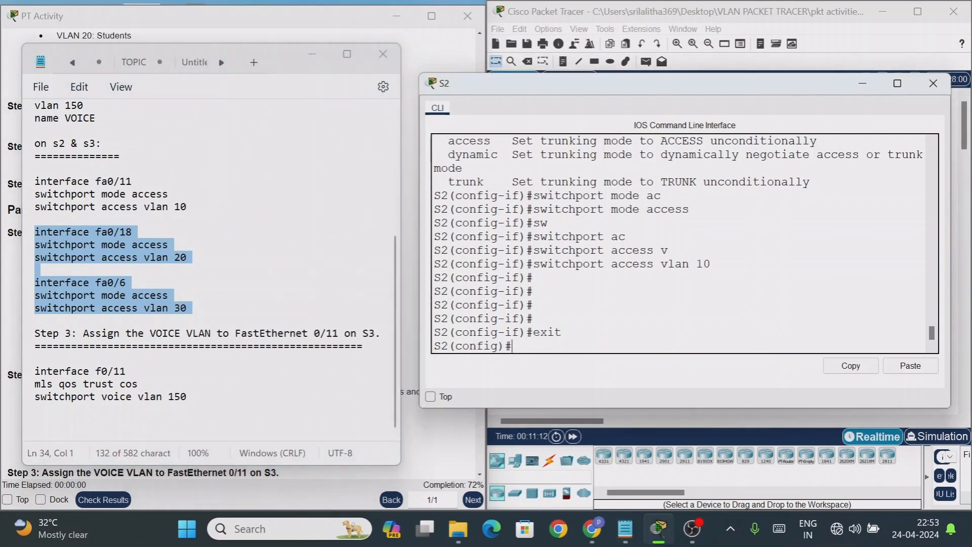
pyautogui.rightClick(525, 343)
pyautogui.click(558, 369)
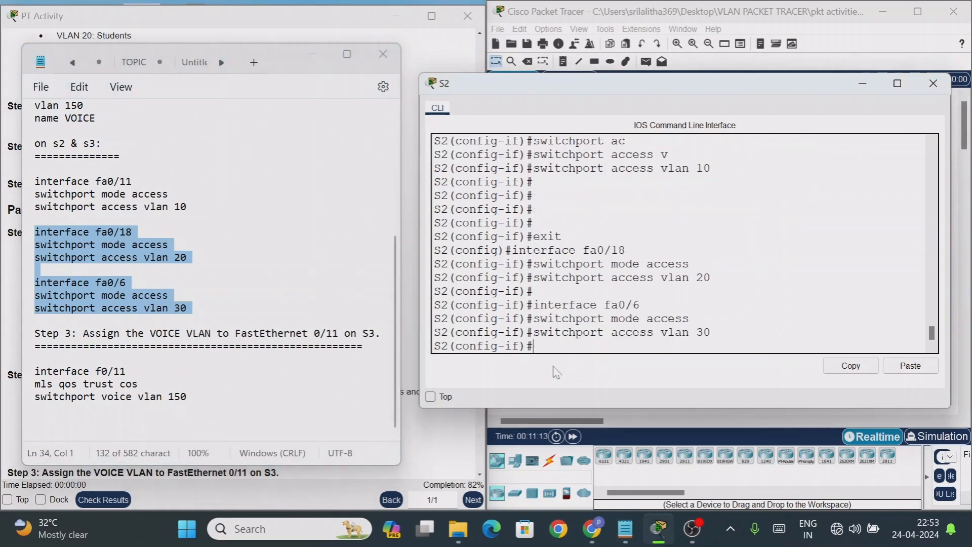
pyautogui.press('Return')
pyautogui.press('Return')
pyautogui.press('Return')
# - Return S2 from interface configuration mode to privileged EXEC mode by running exit twice
pyautogui.write('ex')
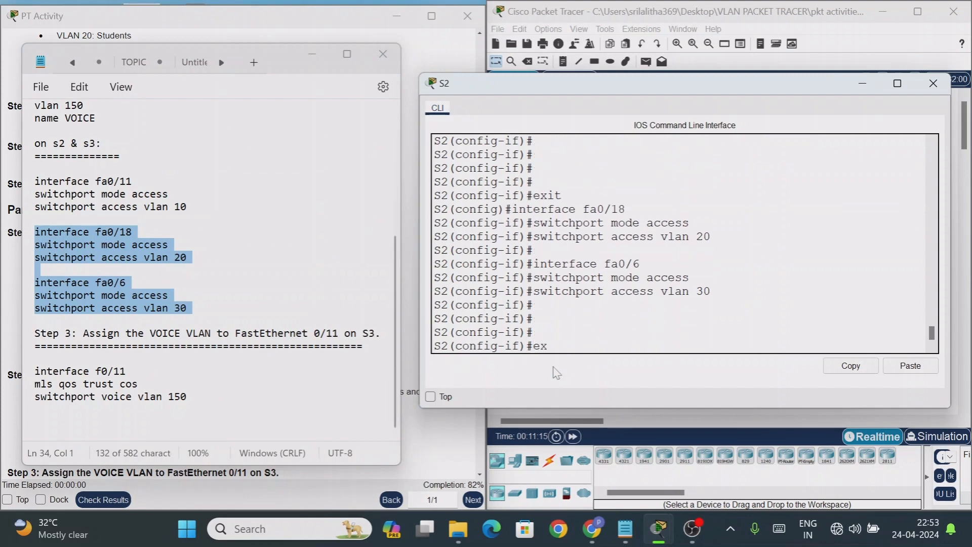
pyautogui.write('it')
pyautogui.press('Return')
pyautogui.press('Return')
pyautogui.press('Return')
pyautogui.press('Return')
pyautogui.press('Return')
pyautogui.press('Return')
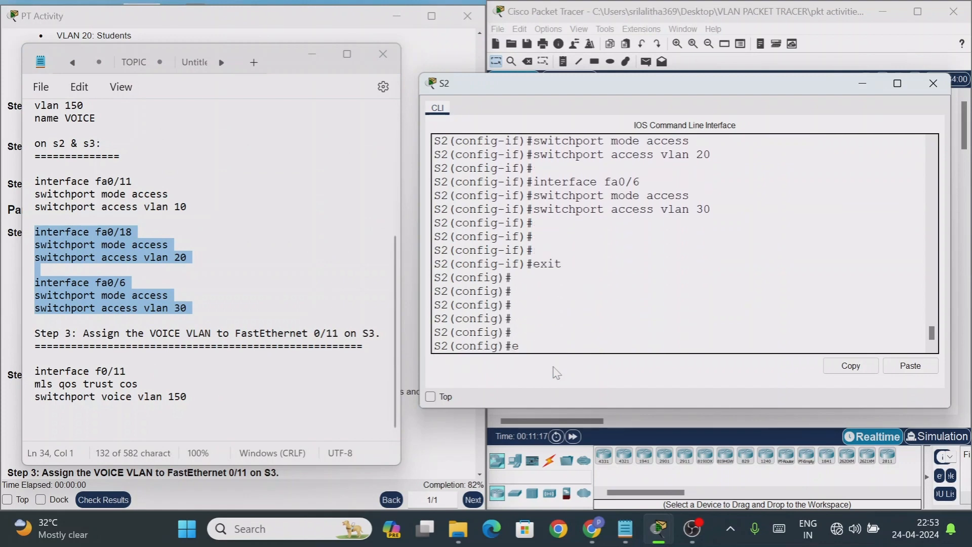
pyautogui.write('exit')
pyautogui.press('Return')
pyautogui.press('Return')
pyautogui.press('Return')
pyautogui.press('Return')
pyautogui.press('Return')
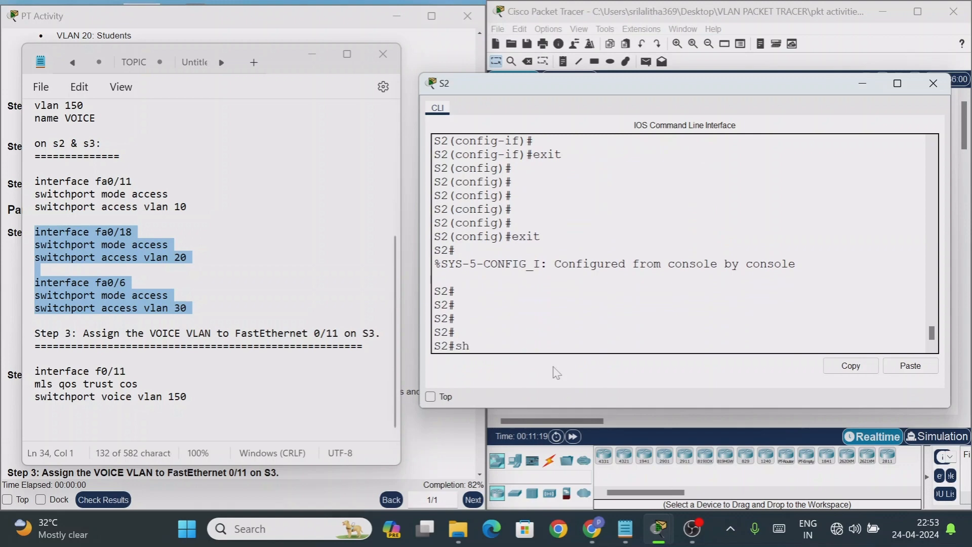
# - Run sh vlan br on S2 and maximize its window to examine the VLAN port assignments
pyautogui.write('sh vlan br')
pyautogui.press('Return')
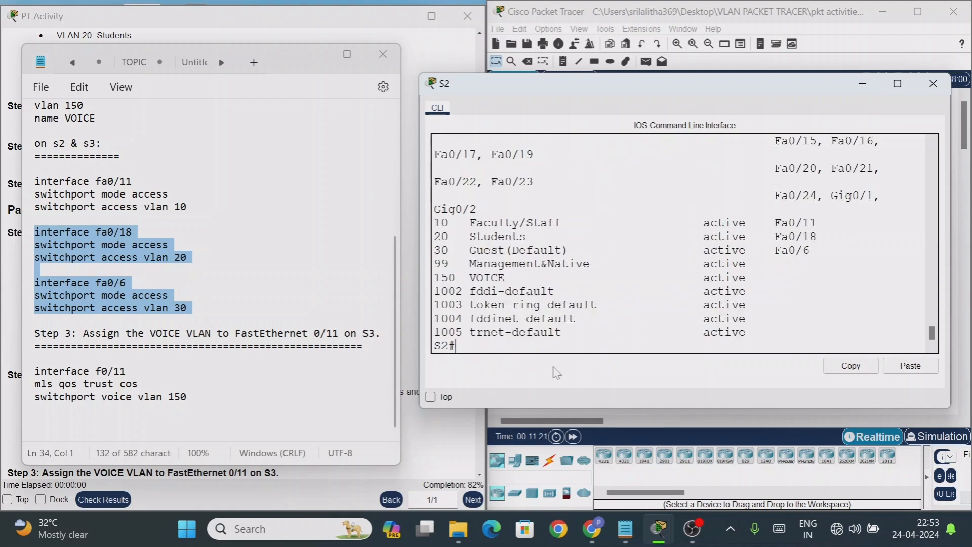
pyautogui.click(902, 83)
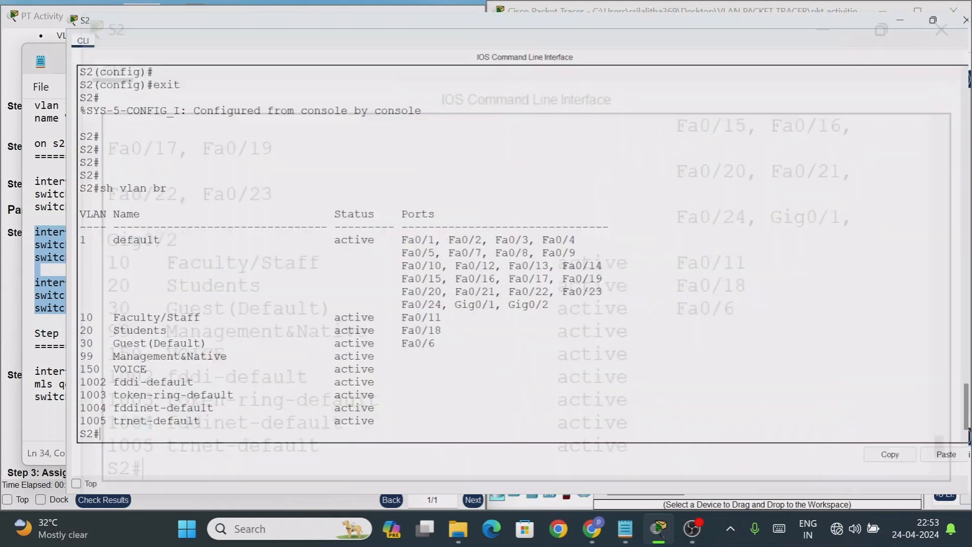
# - Examine which ports are assigned to VLANs 10, 20 and 30 in S2's VLAN table, and minimize the S2 window
pyautogui.moveTo(50, 323); pyautogui.dragTo(377, 323)
pyautogui.click(377, 323)
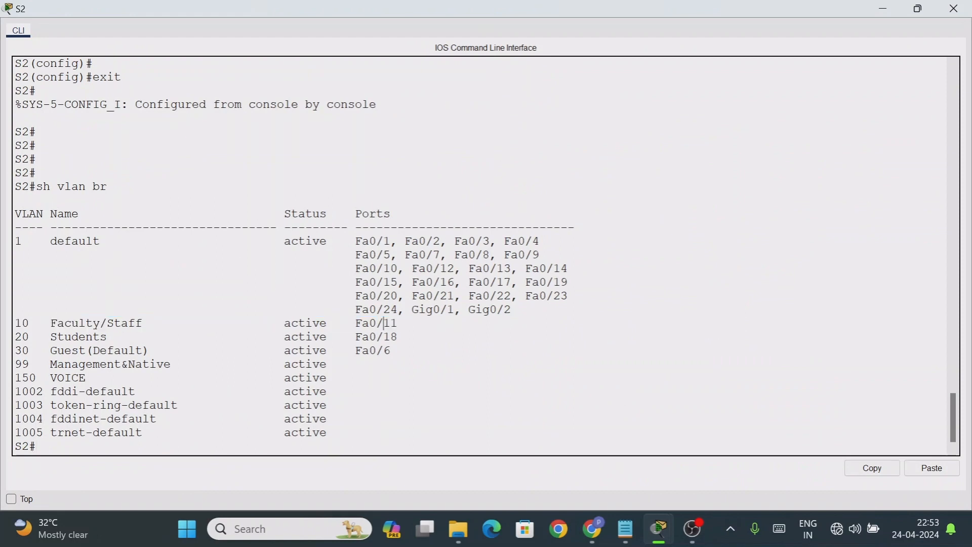
pyautogui.moveTo(36, 337); pyautogui.dragTo(129, 337)
pyautogui.moveTo(349, 337); pyautogui.dragTo(398, 337)
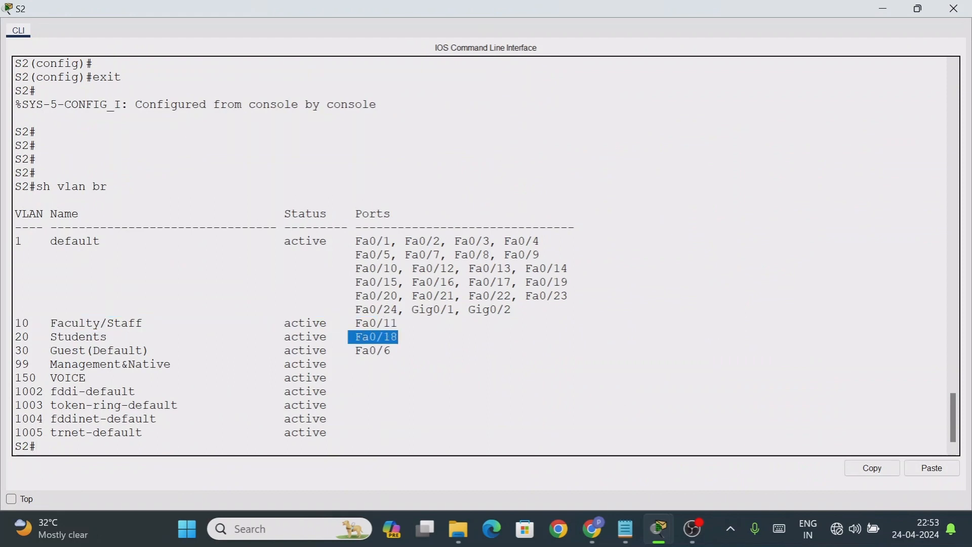
pyautogui.moveTo(23, 350); pyautogui.dragTo(36, 350)
pyautogui.moveTo(392, 351); pyautogui.dragTo(15, 322)
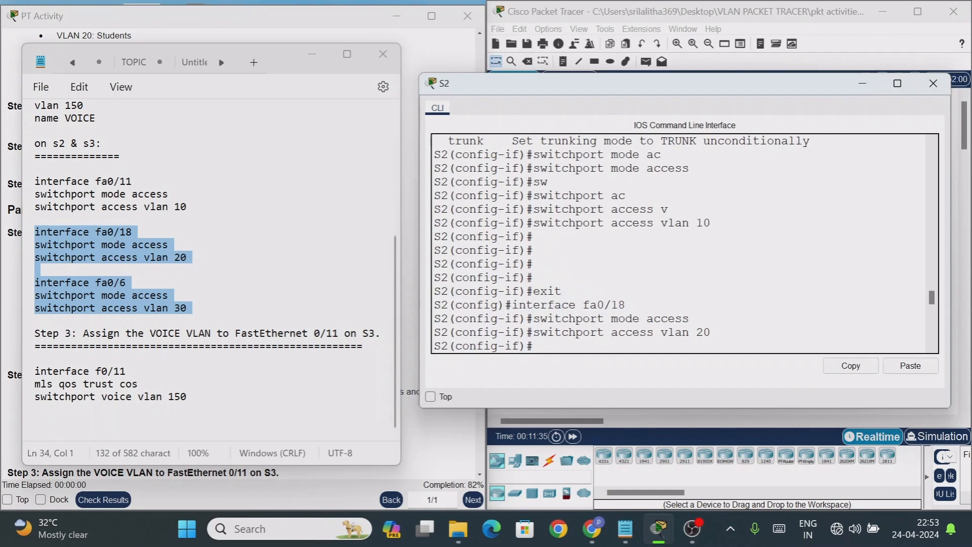
pyautogui.click(862, 83)
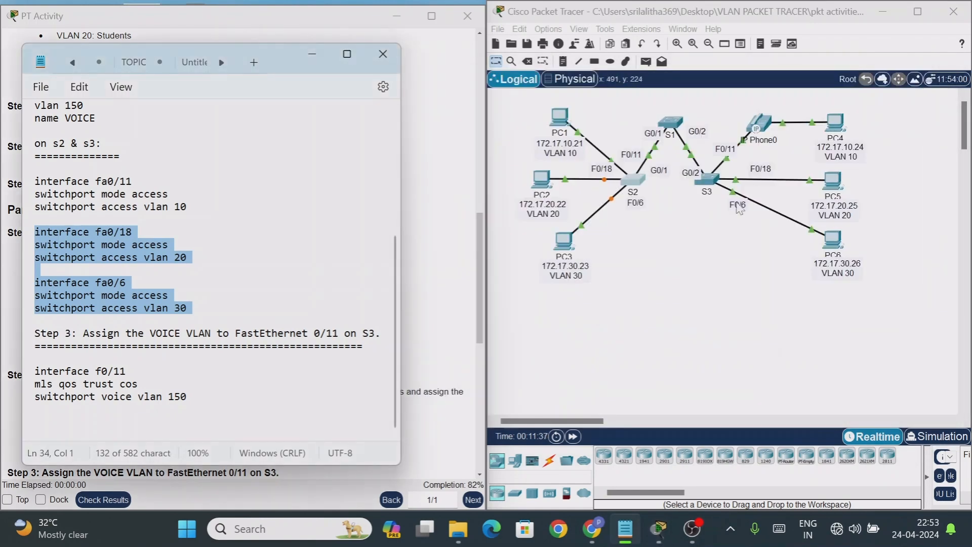
# - Read the PT Activity instructions for Part 3 Step 2 on assigning VLANs to the active ports on S3
pyautogui.click(458, 223)
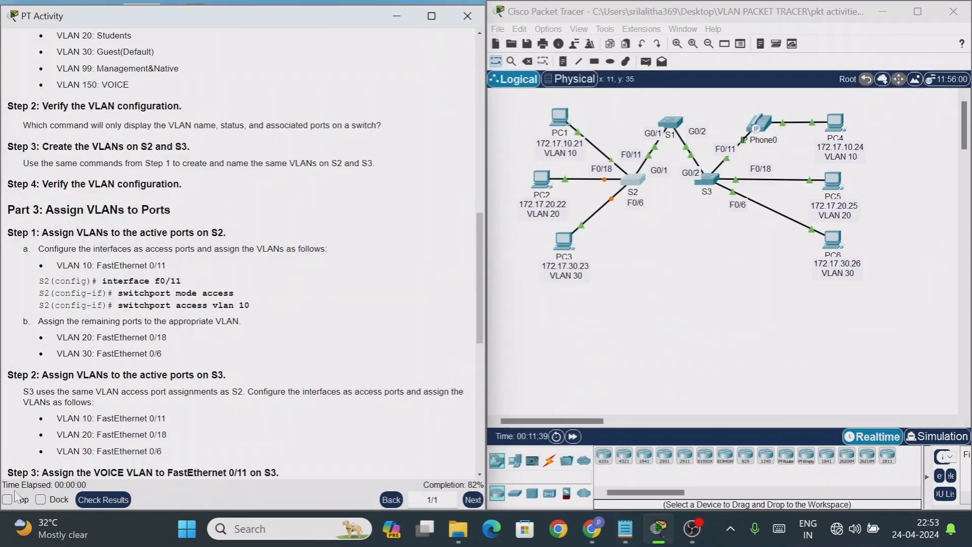
pyautogui.scroll(-2, 191, 365)
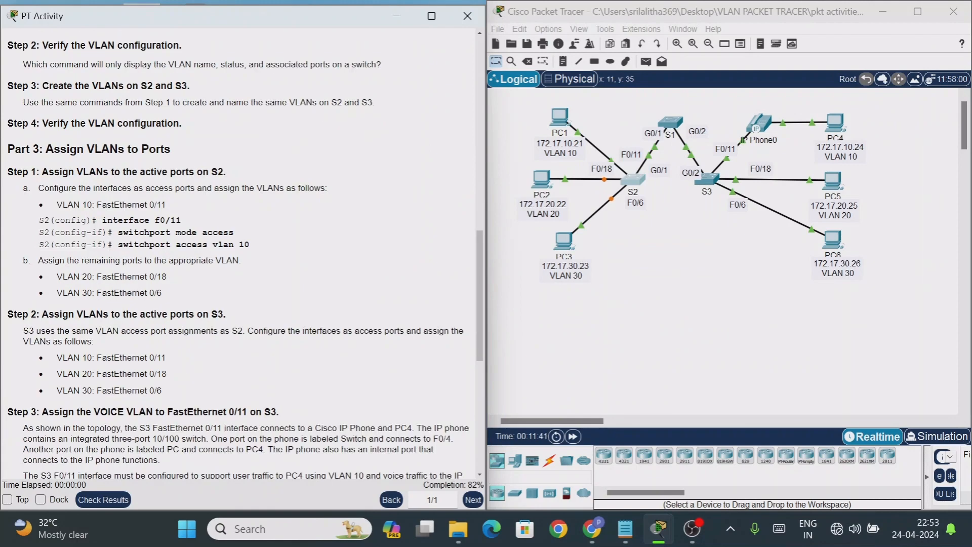
pyautogui.moveTo(107, 292); pyautogui.dragTo(163, 294)
pyautogui.moveTo(83, 314); pyautogui.dragTo(197, 314)
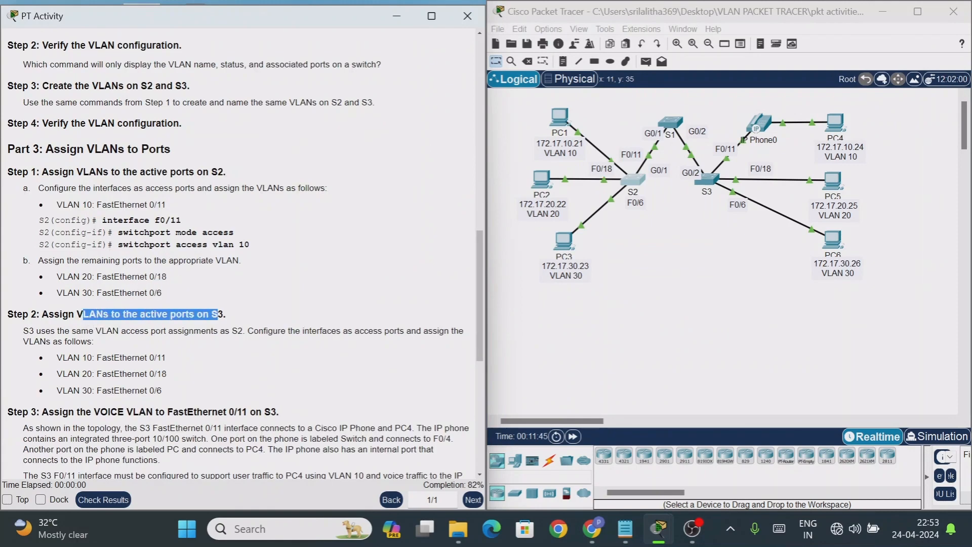
pyautogui.click(232, 312)
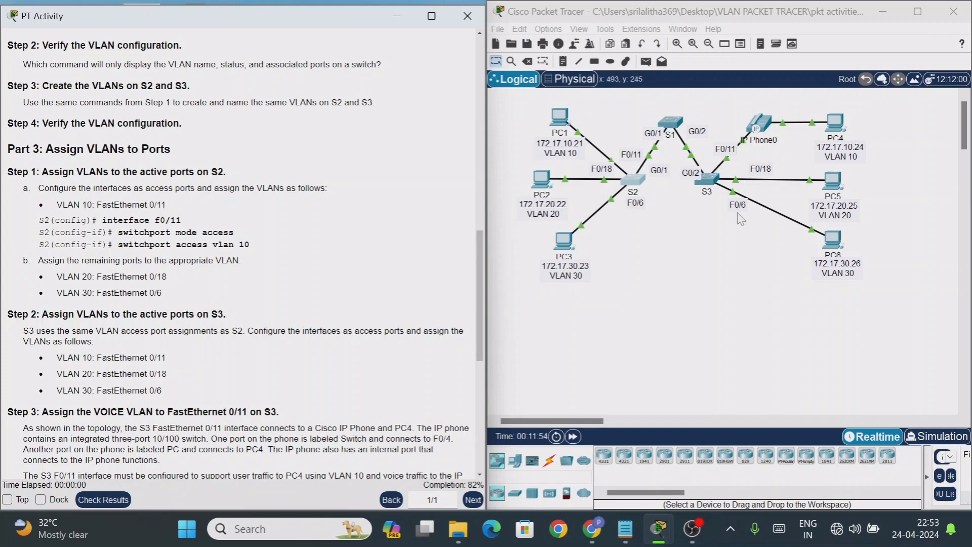
pyautogui.click(675, 246)
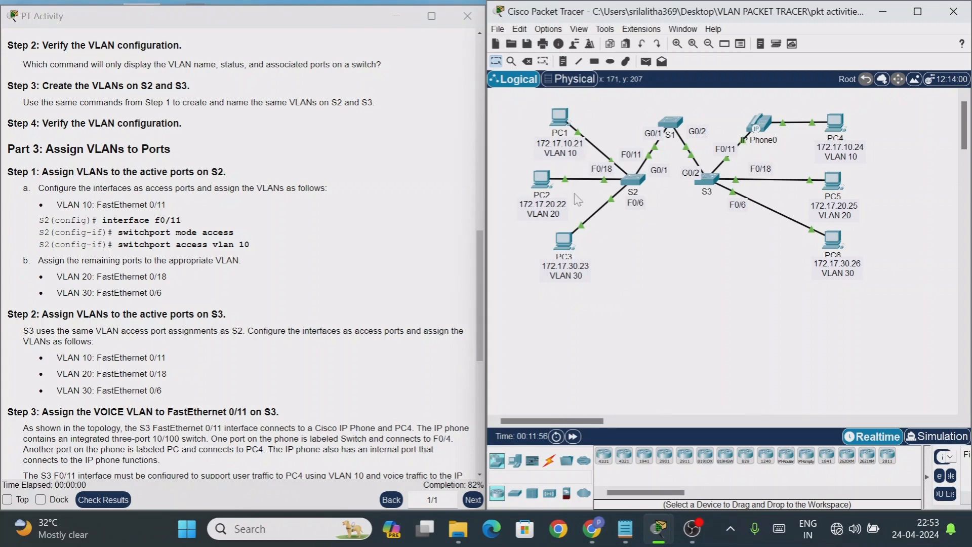
# - Open S3's command line, enter global configuration mode with config t, and move its window clear of the activity instructions
pyautogui.click(711, 180)
pyautogui.press('Return')
pyautogui.press('Return')
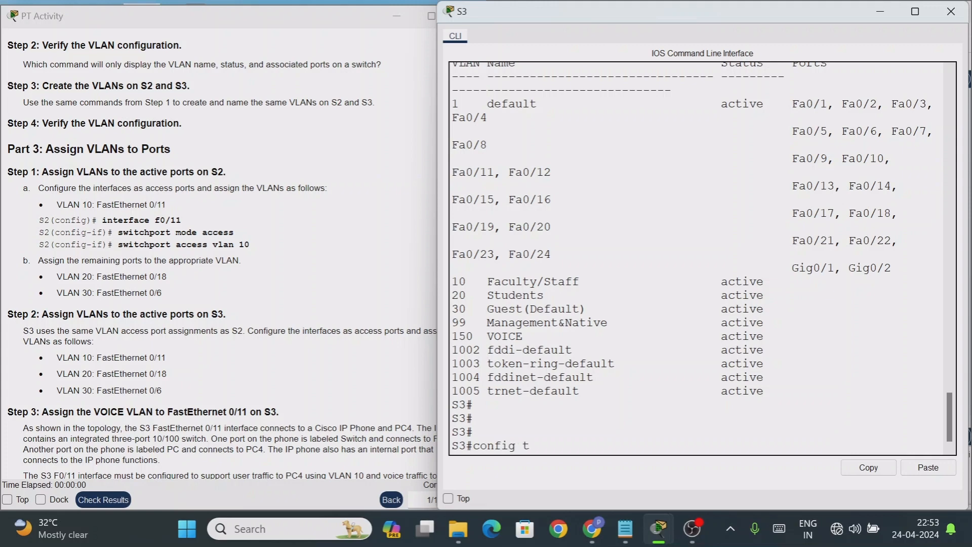
pyautogui.write('config t')
pyautogui.press('Return')
pyautogui.press('Return')
pyautogui.press('Return')
pyautogui.press('Return')
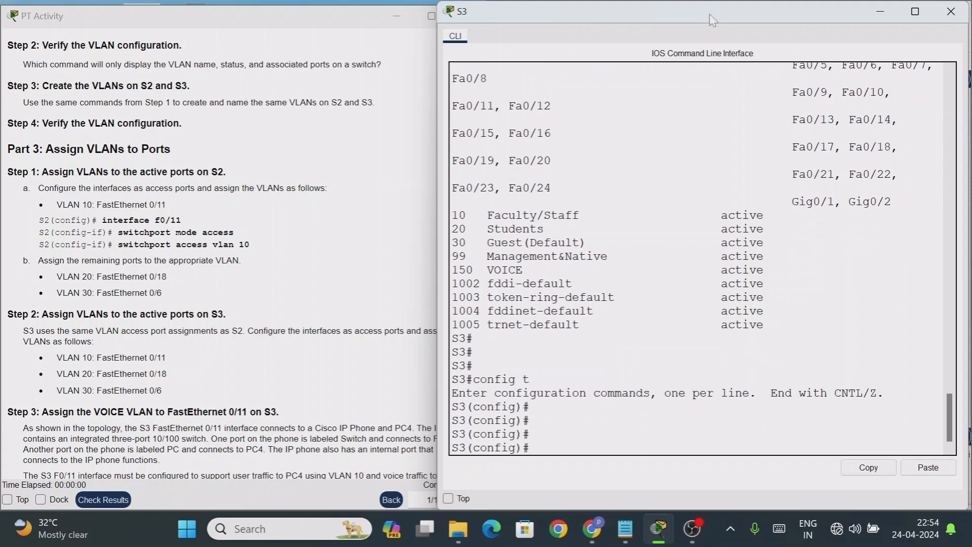
pyautogui.moveTo(716, 10); pyautogui.dragTo(694, 137)
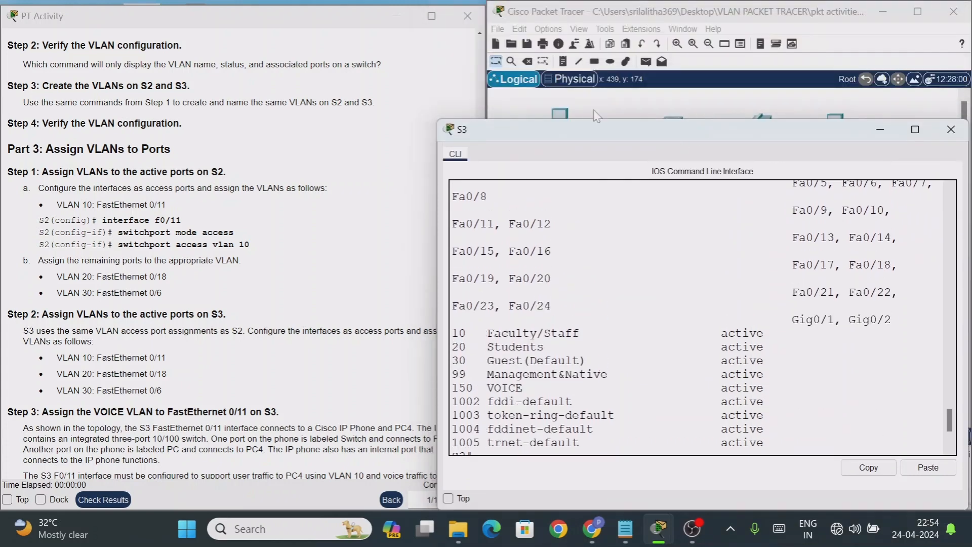
pyautogui.moveTo(613, 133); pyautogui.dragTo(408, 136)
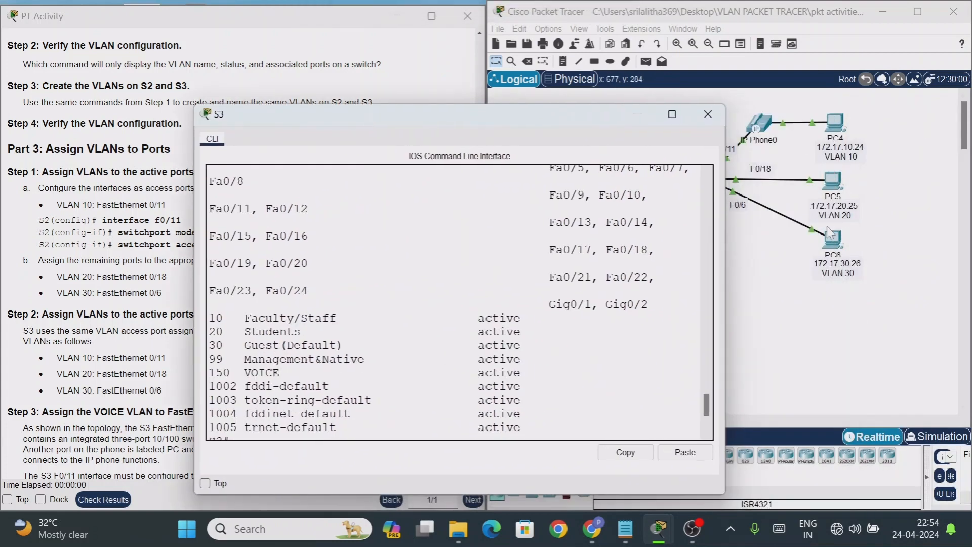
pyautogui.moveTo(524, 125); pyautogui.dragTo(767, 80)
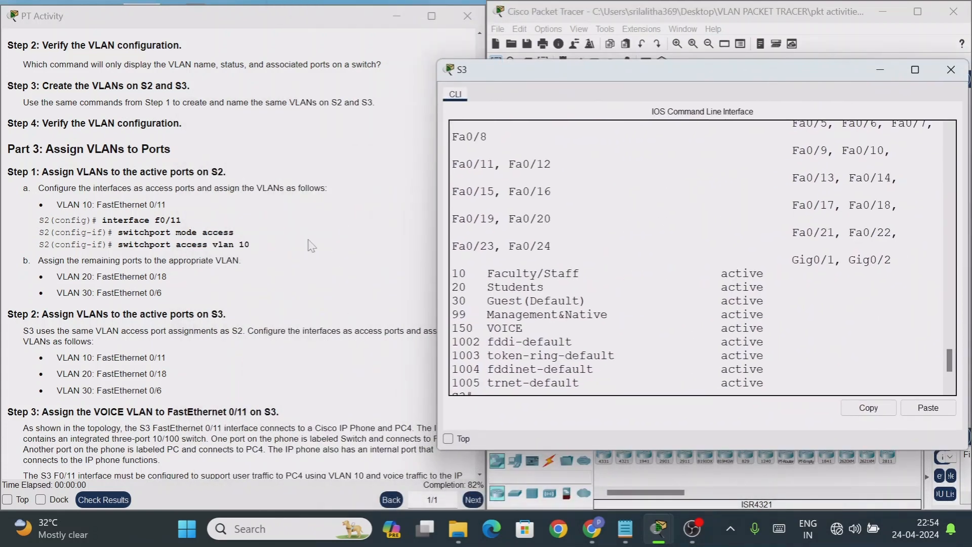
# - Switch to Notepad and copy the access port commands for fa0/11, fa0/18 and fa0/6
pyautogui.click(626, 528)
pyautogui.click(109, 274)
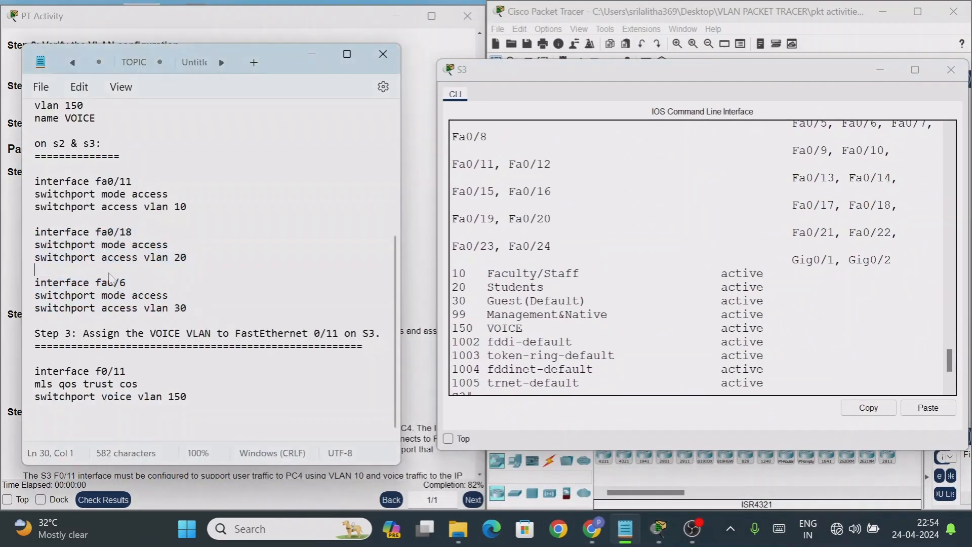
pyautogui.moveTo(34, 181); pyautogui.dragTo(188, 310)
pyautogui.rightClick(162, 263)
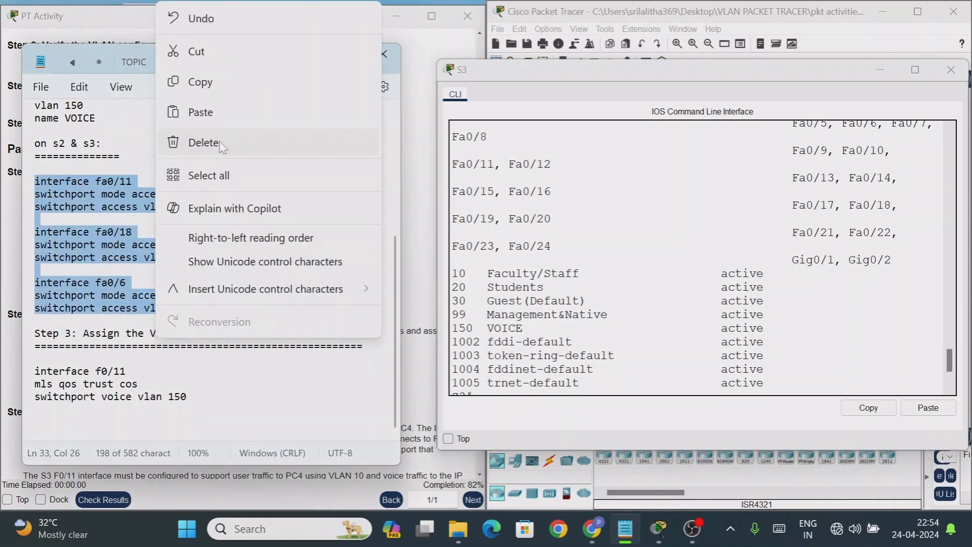
pyautogui.click(201, 82)
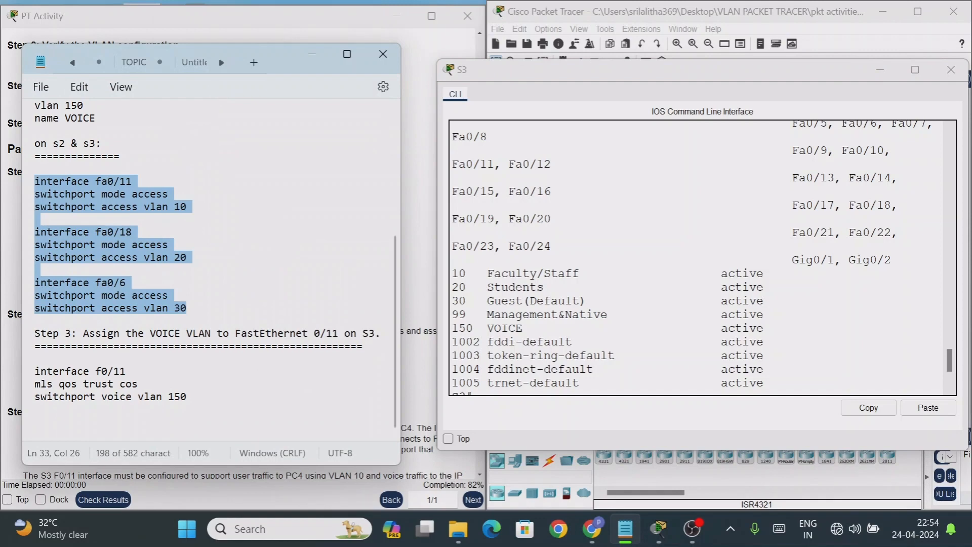
# - Run the copied commands on S3, assigning access ports fa0/11 to VLAN 10, fa0/18 to VLAN 20 and fa0/6 to VLAN 30
pyautogui.scroll(-3, 703, 258)
pyautogui.click(535, 389)
pyautogui.rightClick(535, 389)
pyautogui.click(573, 416)
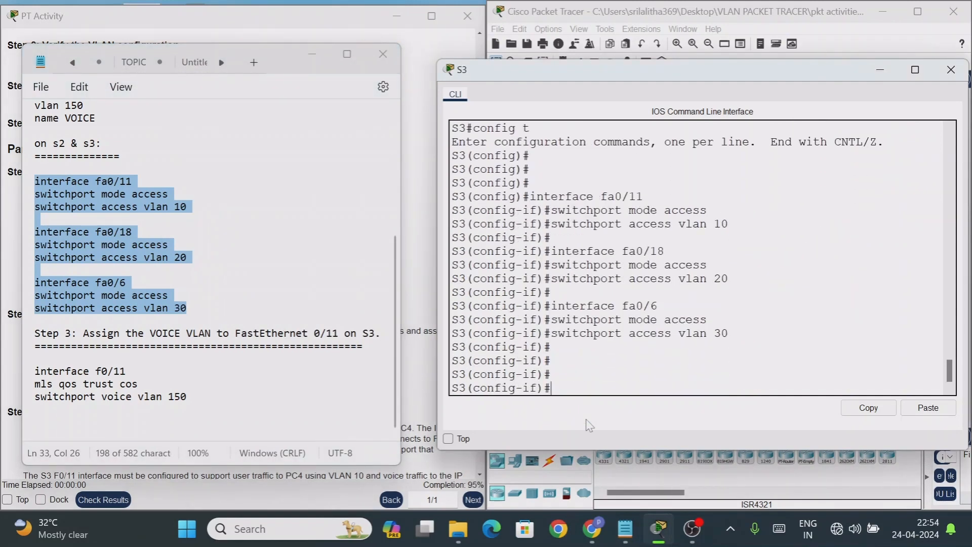
# - Return S3 from interface configuration mode to privileged EXEC mode by running exit twice
pyautogui.write('exit')
pyautogui.press('Return')
pyautogui.press('Return')
pyautogui.press('Return')
pyautogui.press('Return')
pyautogui.press('Return')
pyautogui.write('ex')
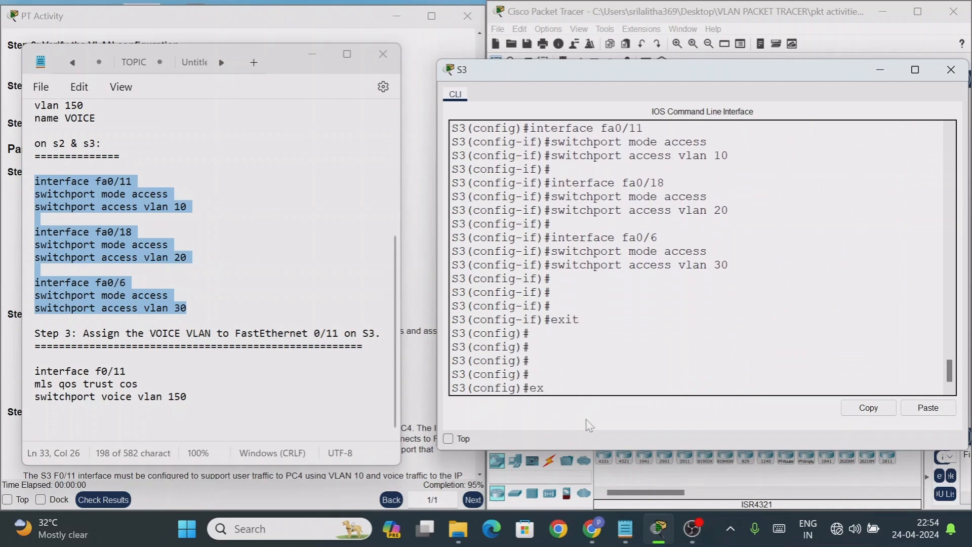
pyautogui.write('it')
pyautogui.press('Return')
pyautogui.press('Return')
pyautogui.press('Return')
# - Run sh vlan brief on S3, examine the port assignments of VLANs 10, 20 and 30, and close the S3 window
pyautogui.write('sh')
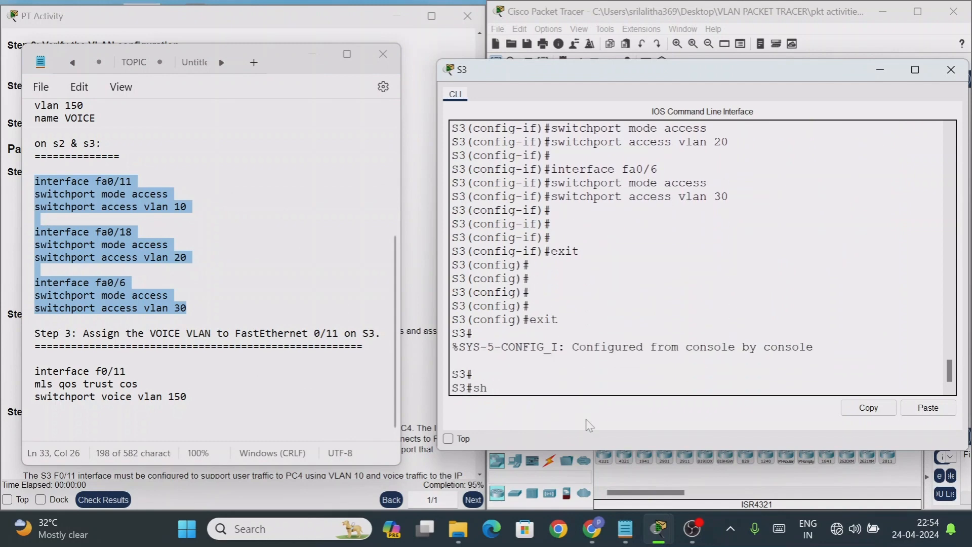
pyautogui.write(' vl')
pyautogui.press('Tab')
pyautogui.write('br')
pyautogui.press('Tab')
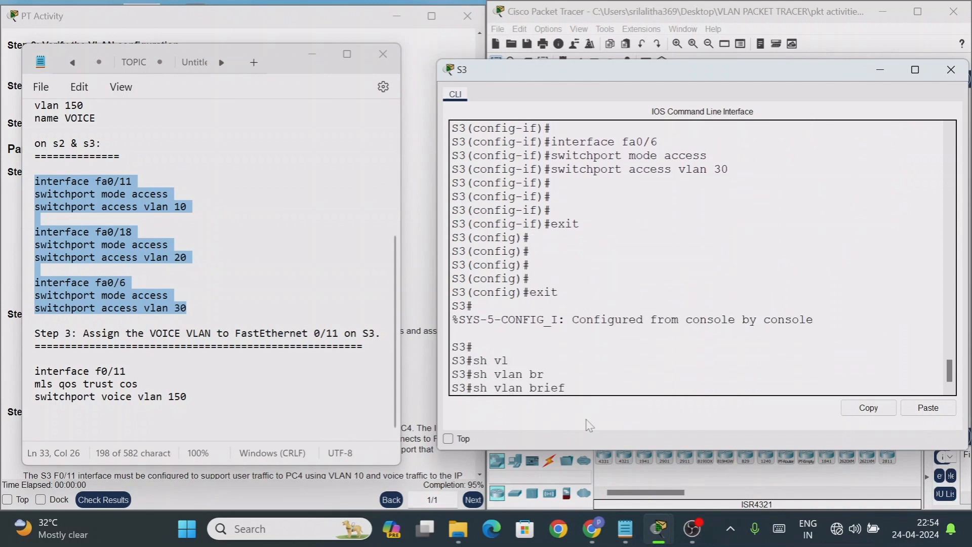
pyautogui.press('Return')
pyautogui.press('Return')
pyautogui.press('Return')
pyautogui.press('Return')
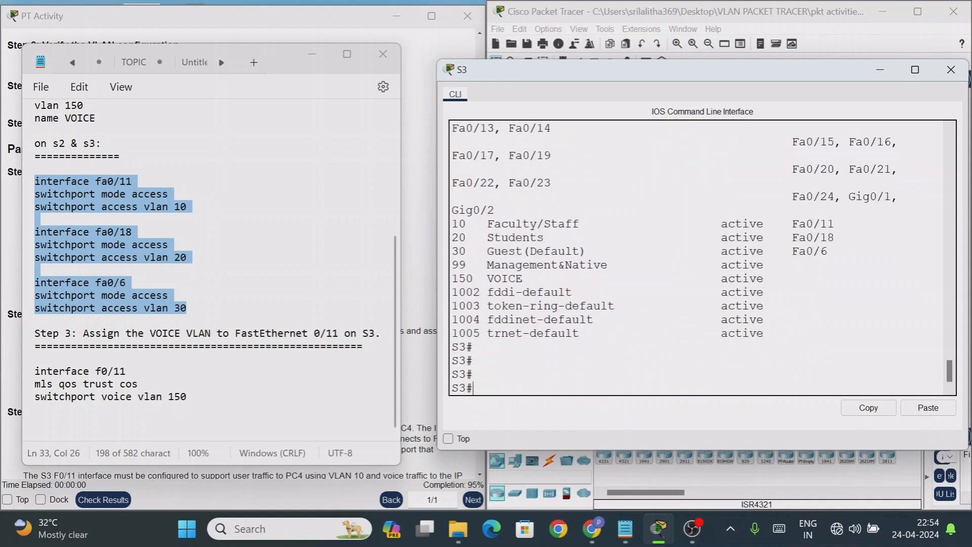
pyautogui.moveTo(835, 224); pyautogui.dragTo(821, 251)
pyautogui.moveTo(736, 223); pyautogui.dragTo(488, 238)
pyautogui.click(951, 69)
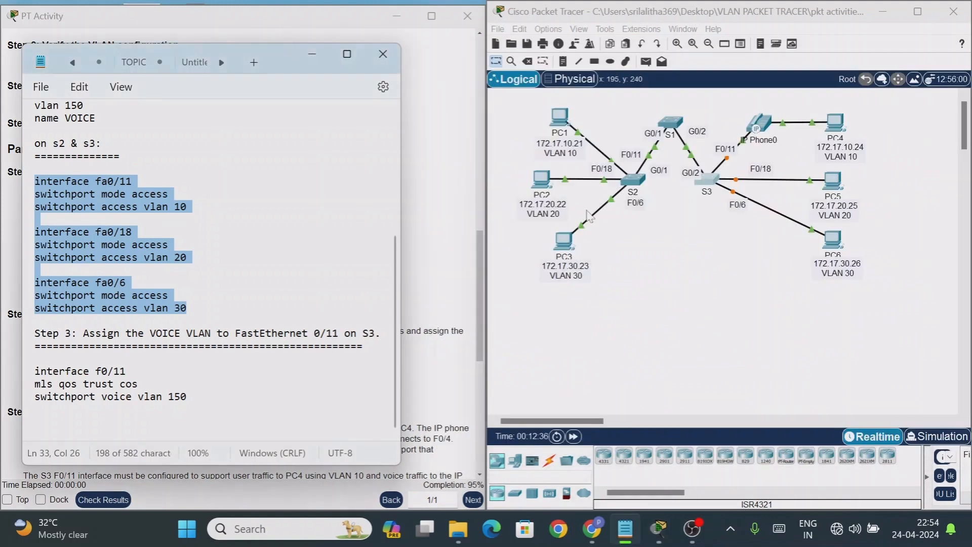
# - Minimize Notepad and read the Step 3 instructions on assigning the VOICE VLAN to FastEthernet 0/11 on S3
pyautogui.click(316, 53)
pyautogui.scroll(-3, 226, 204)
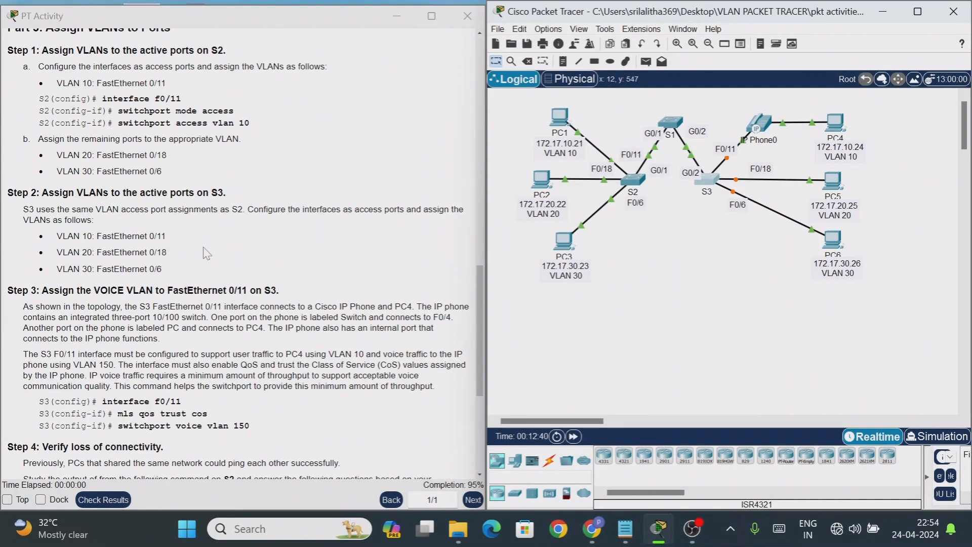
pyautogui.click(191, 209)
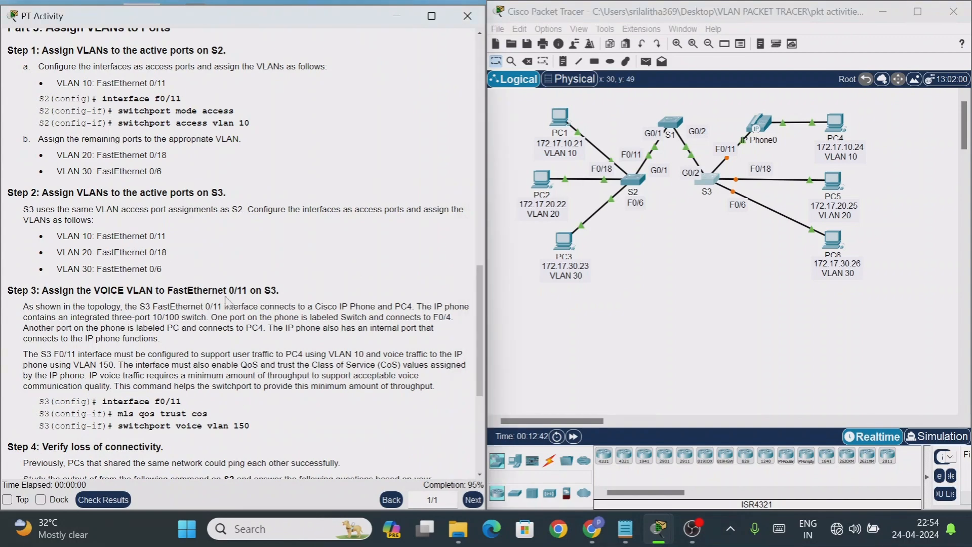
pyautogui.moveTo(224, 291); pyautogui.dragTo(272, 291)
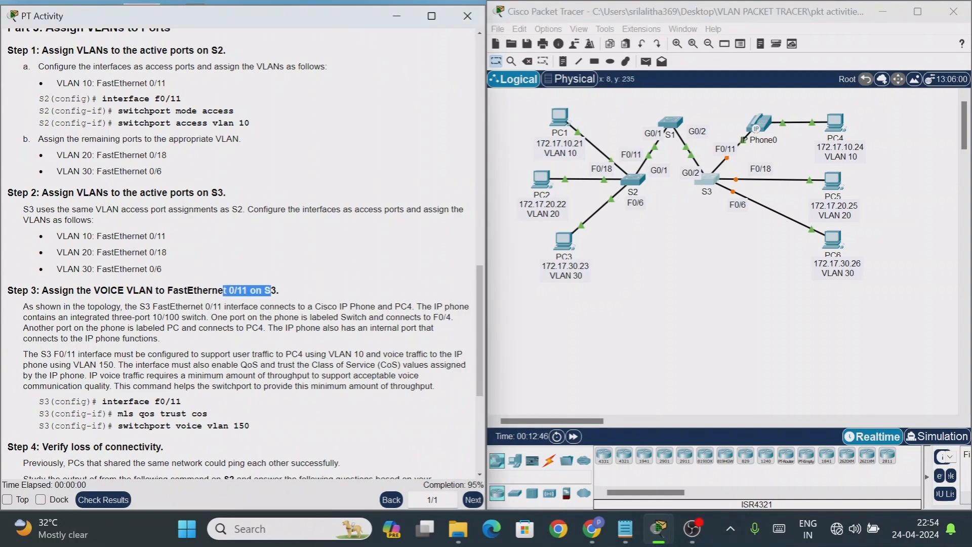
pyautogui.click(703, 277)
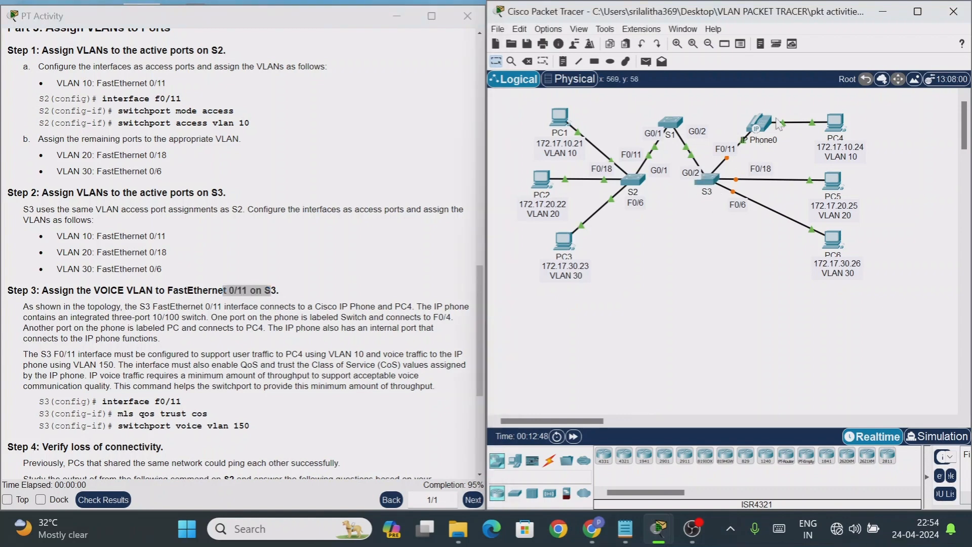
# - Reopen S3's command line and enter global configuration mode with config t
pyautogui.click(706, 183)
pyautogui.press('Return')
pyautogui.press('Return')
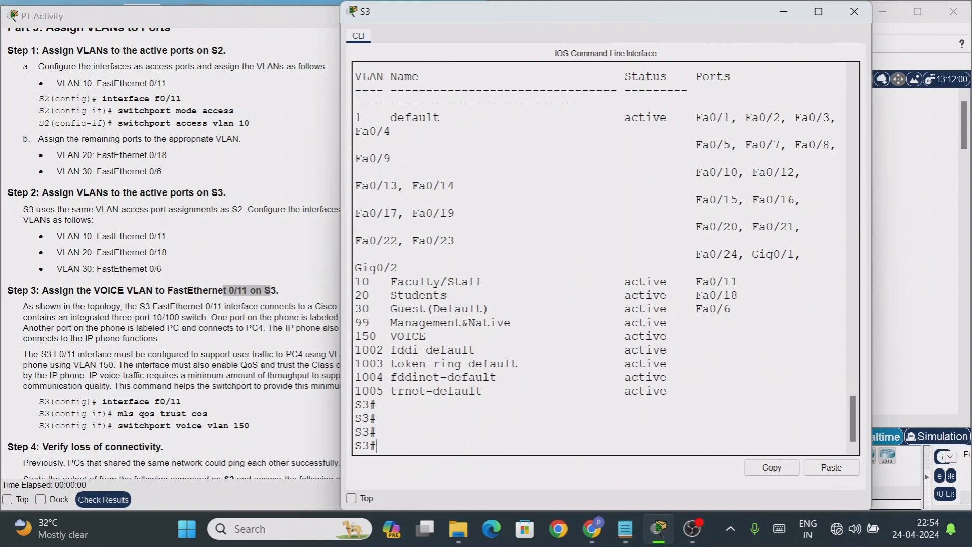
pyautogui.write('config t')
pyautogui.press('Return')
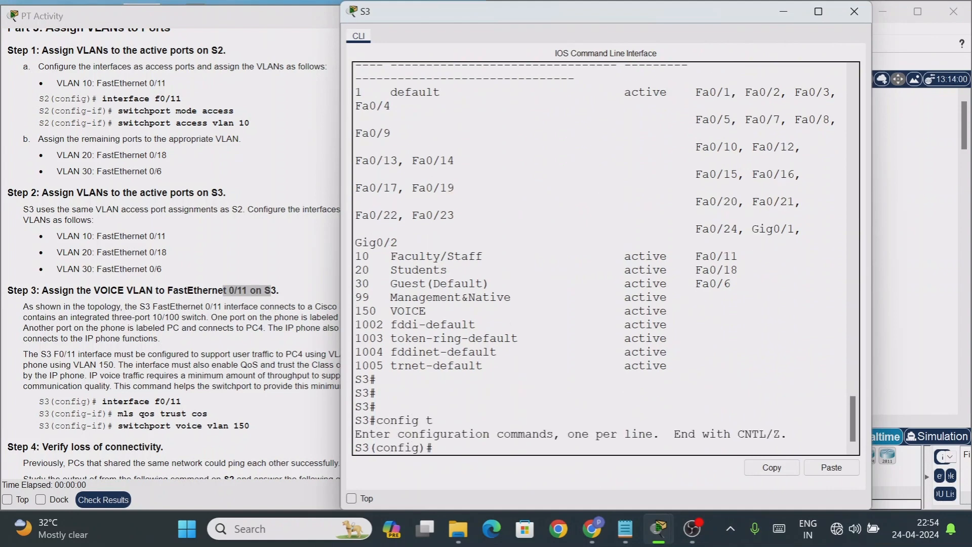
pyautogui.press('Return')
pyautogui.press('Return')
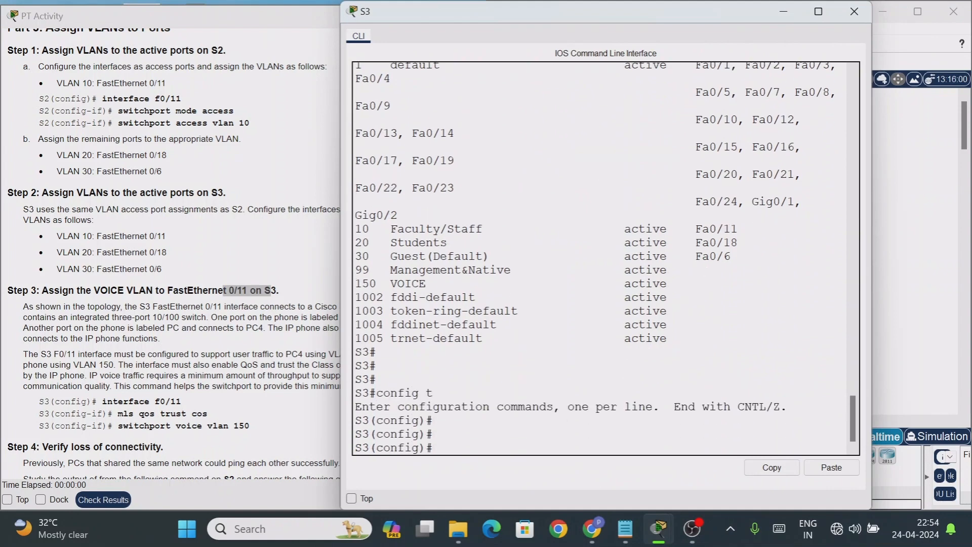
# - Copy the interface f0/11 command from the Step 3 instructions and run it on S3 to enter interface configuration mode
pyautogui.moveTo(104, 403); pyautogui.dragTo(184, 408)
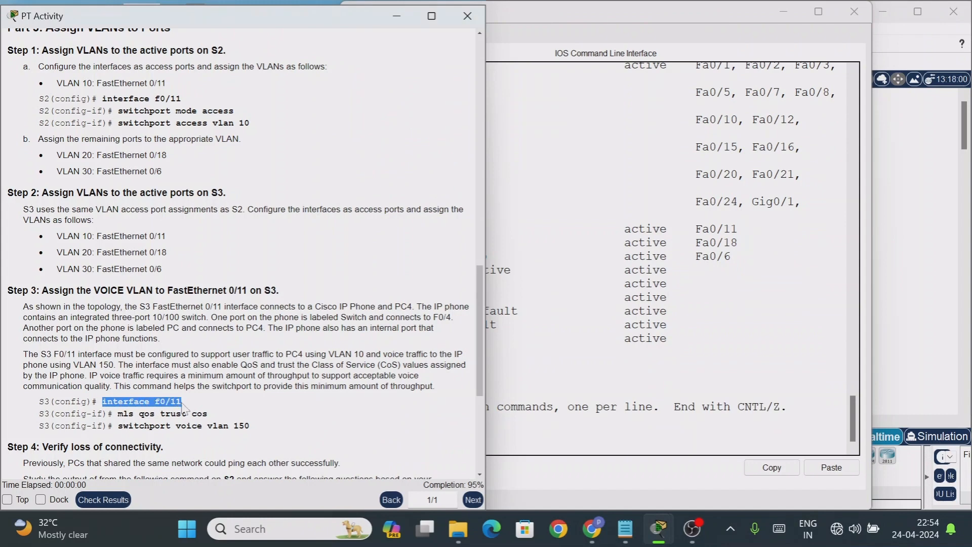
pyautogui.rightClick(158, 400)
pyautogui.click(185, 410)
pyautogui.click(504, 433)
pyautogui.rightClick(442, 446)
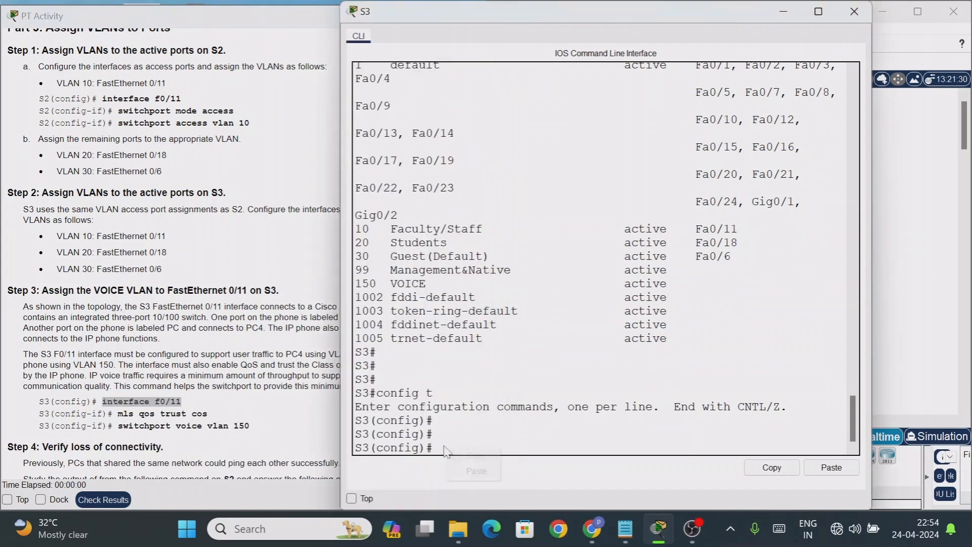
pyautogui.click(474, 474)
pyautogui.press('Return')
pyautogui.press('Return')
pyautogui.press('Return')
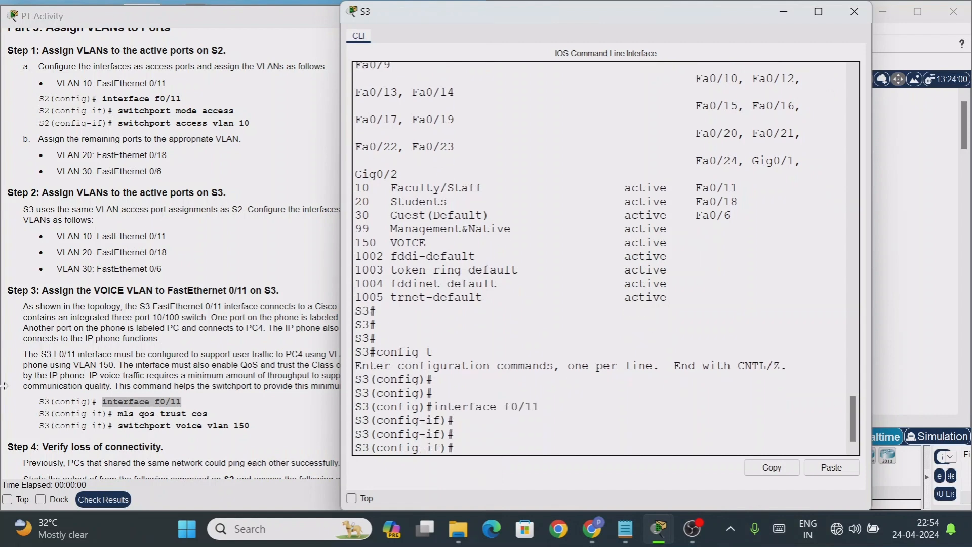
# - Review the QoS requirement in Step 3, copy the mls qos trust cos command, and run it on S3's F0/11 interface
pyautogui.click(118, 413)
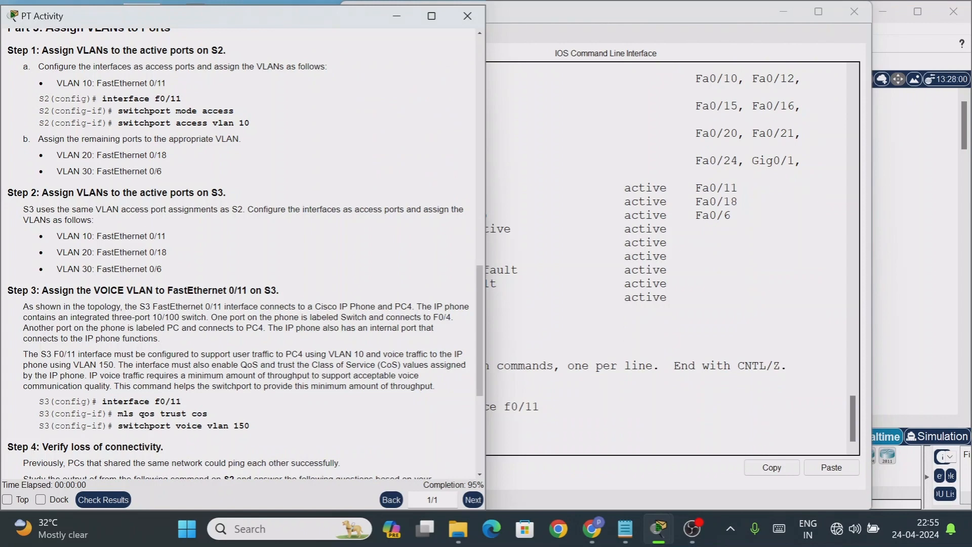
pyautogui.moveTo(222, 364); pyautogui.dragTo(258, 364)
pyautogui.moveTo(336, 364); pyautogui.dragTo(401, 365)
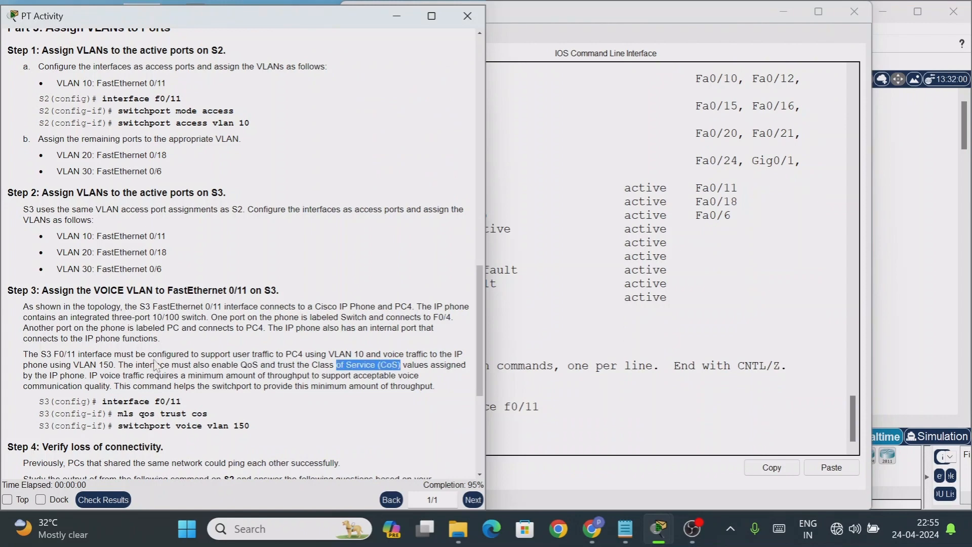
pyautogui.moveTo(109, 365); pyautogui.dragTo(372, 386)
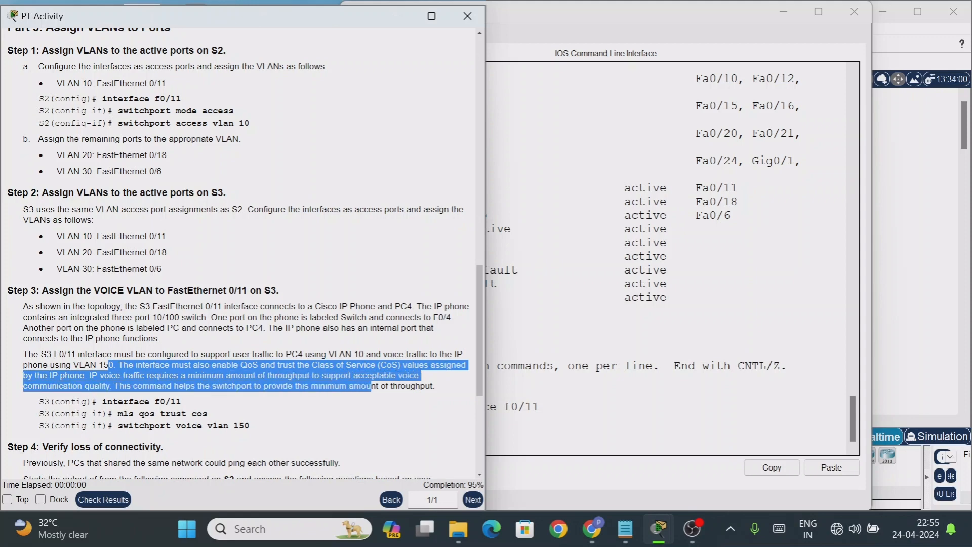
pyautogui.click(371, 386)
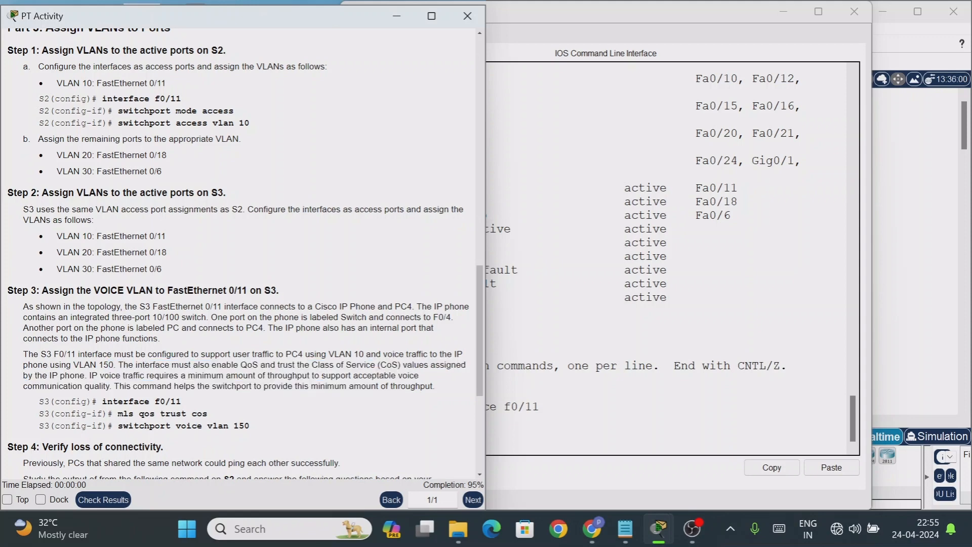
pyautogui.moveTo(118, 414); pyautogui.dragTo(214, 416)
pyautogui.rightClick(199, 412)
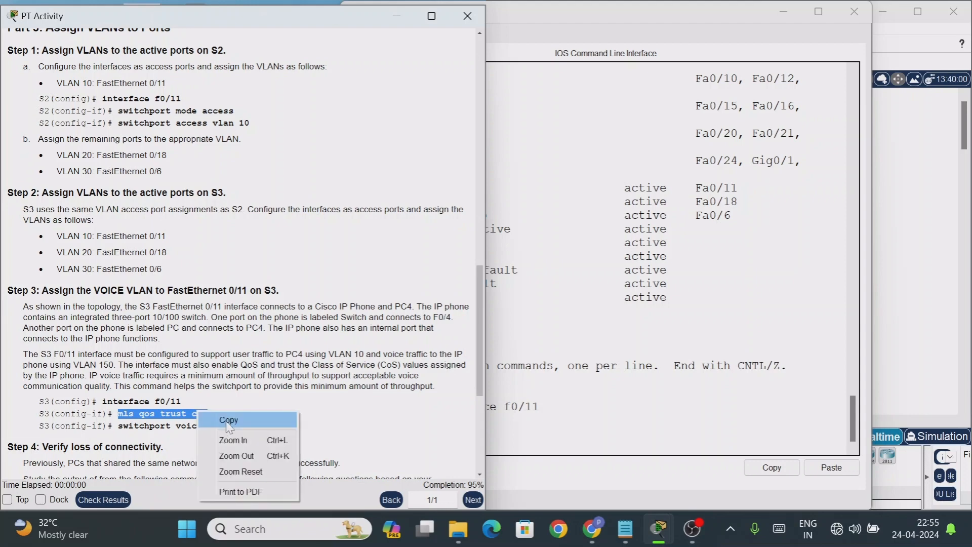
pyautogui.click(223, 418)
pyautogui.click(493, 445)
pyautogui.rightClick(487, 446)
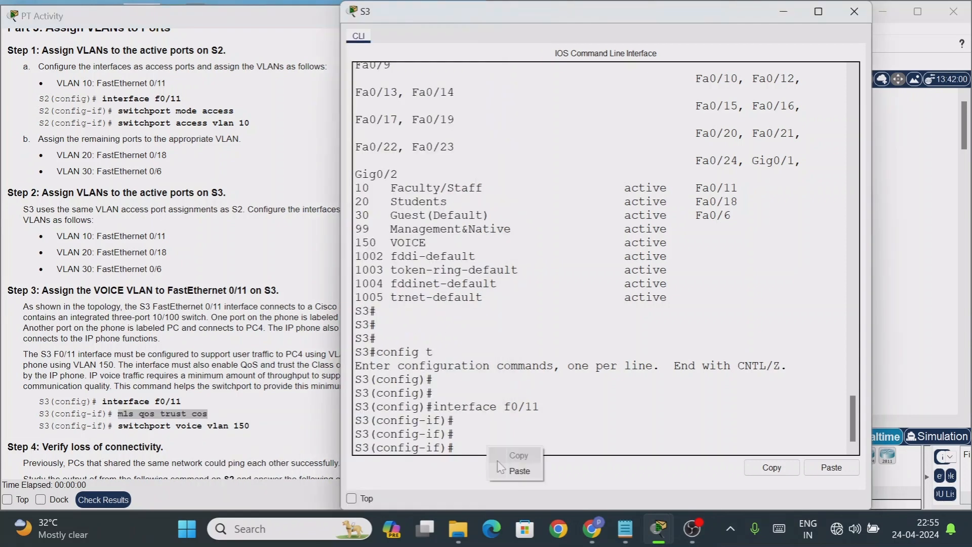
pyautogui.click(515, 471)
pyautogui.press('Return')
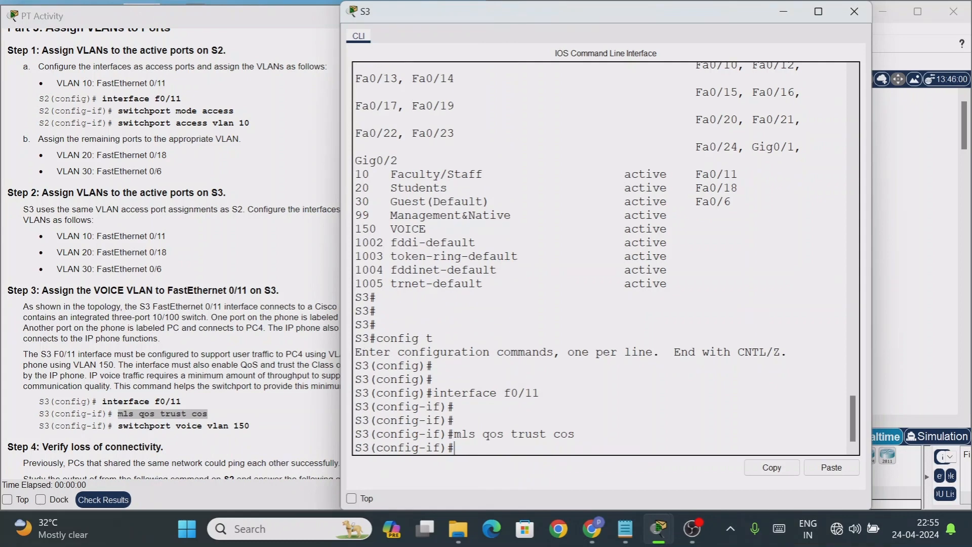
# - Copy the switchport voice vlan 150 command from the Step 3 instructions and run it on S3's F0/11 interface
pyautogui.moveTo(118, 426); pyautogui.dragTo(251, 426)
pyautogui.rightClick(238, 428)
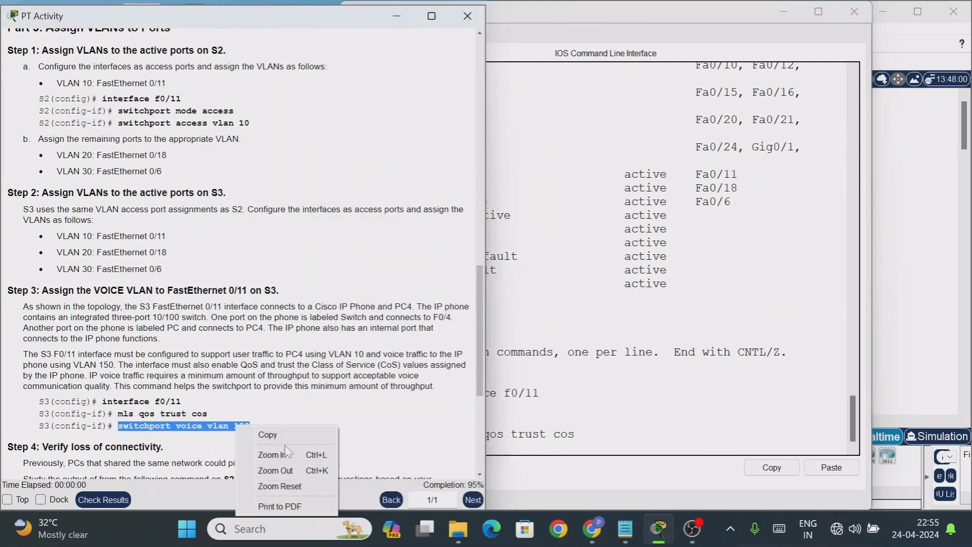
pyautogui.click(267, 434)
pyautogui.click(494, 448)
pyautogui.rightClick(481, 449)
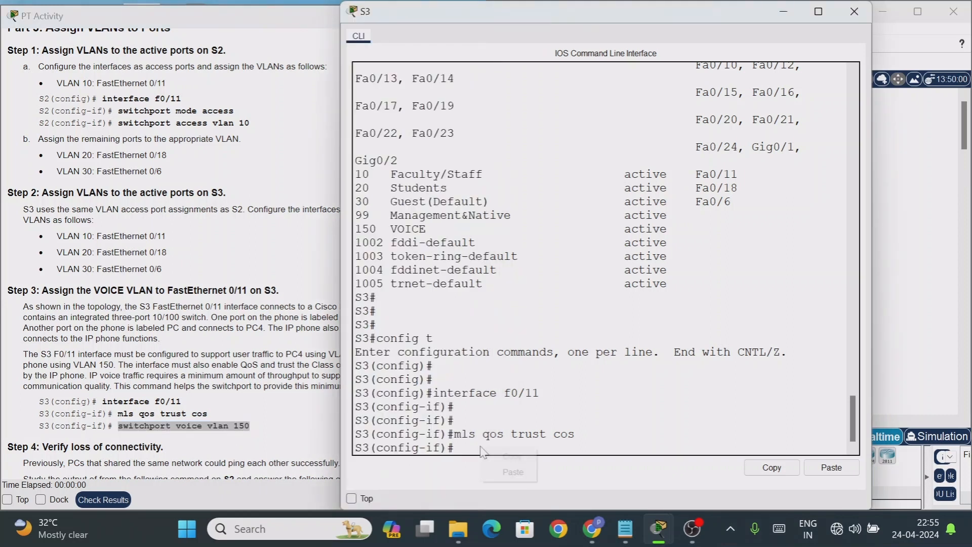
pyautogui.click(512, 471)
pyautogui.press('Return')
pyautogui.press('Return')
pyautogui.press('Return')
pyautogui.press('Return')
pyautogui.press('Return')
pyautogui.press('Return')
pyautogui.press('Return')
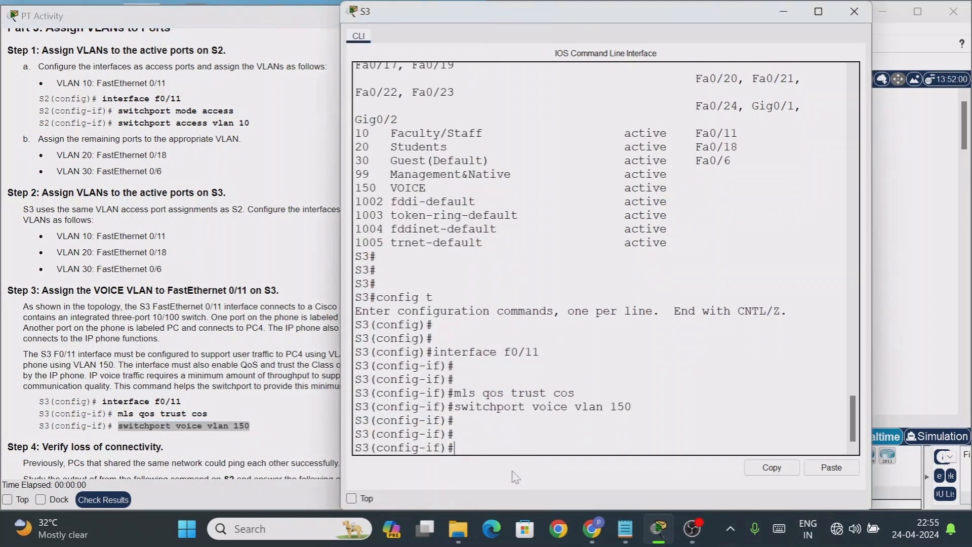
# - Exit interface configuration mode on S3 with exit and minimize the S3 window
pyautogui.write('exit')
pyautogui.press('Return')
pyautogui.press('Return')
pyautogui.press('Return')
pyautogui.press('Return')
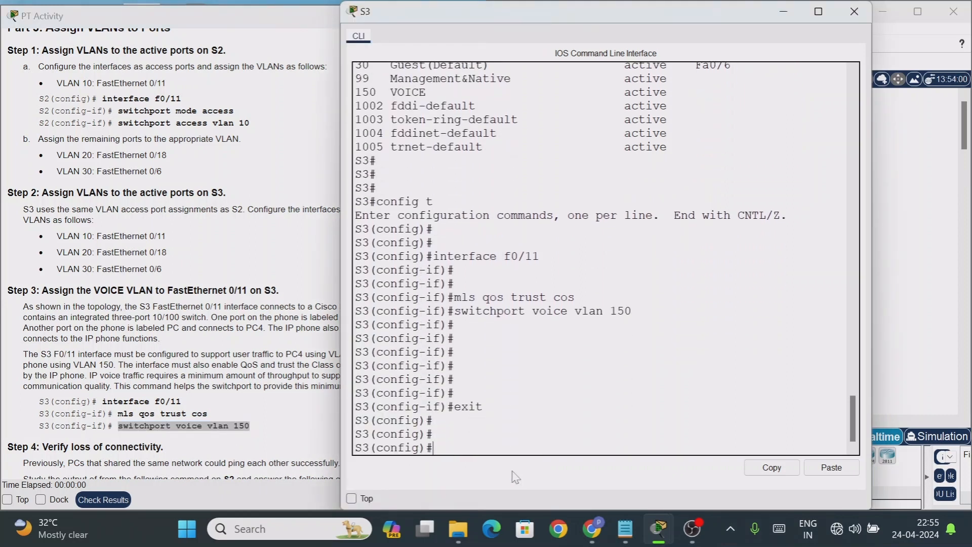
pyautogui.click(784, 12)
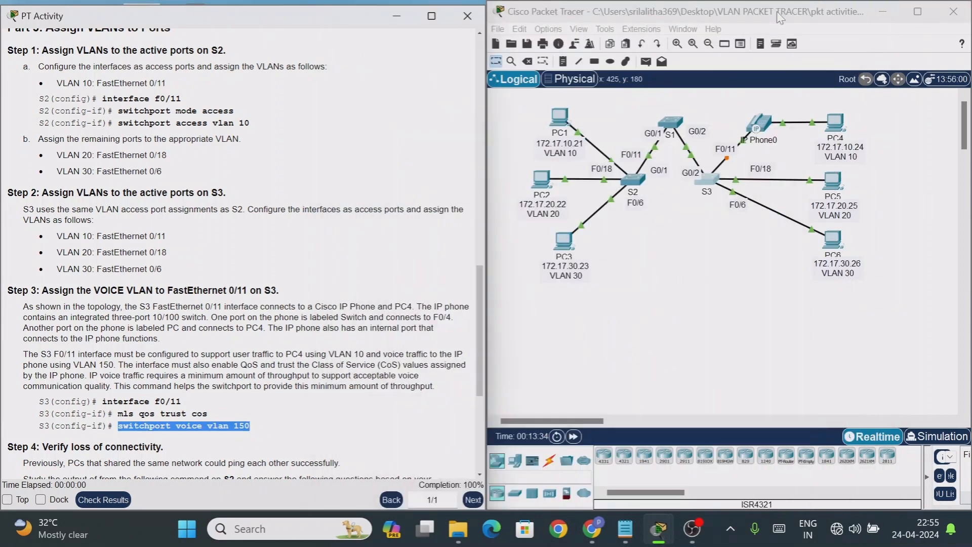
# - Read the Step 4 instructions on verifying loss of connectivity, examine the VLAN port assignments in S2's command line, and close S2
pyautogui.scroll(-3, 230, 267)
pyautogui.moveTo(74, 325); pyautogui.dragTo(139, 325)
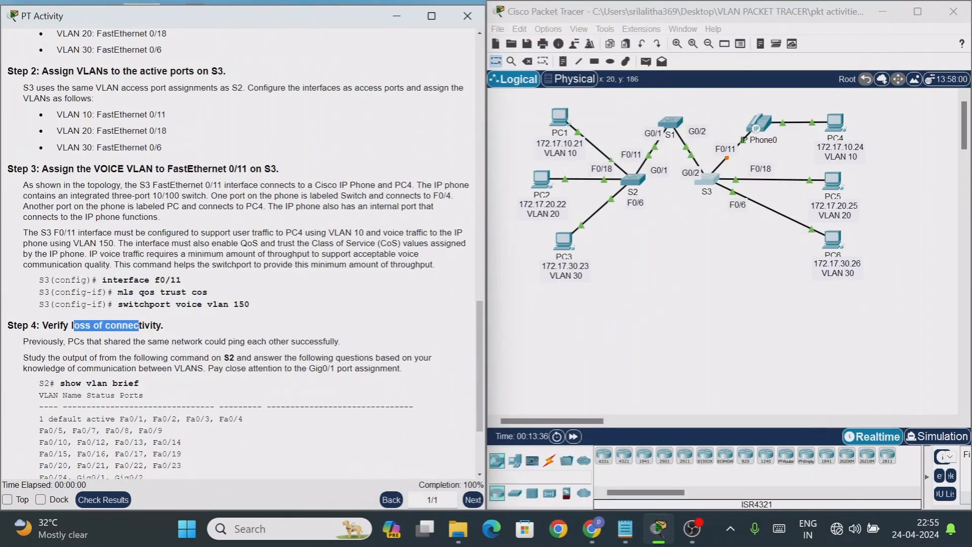
pyautogui.scroll(-2, 167, 345)
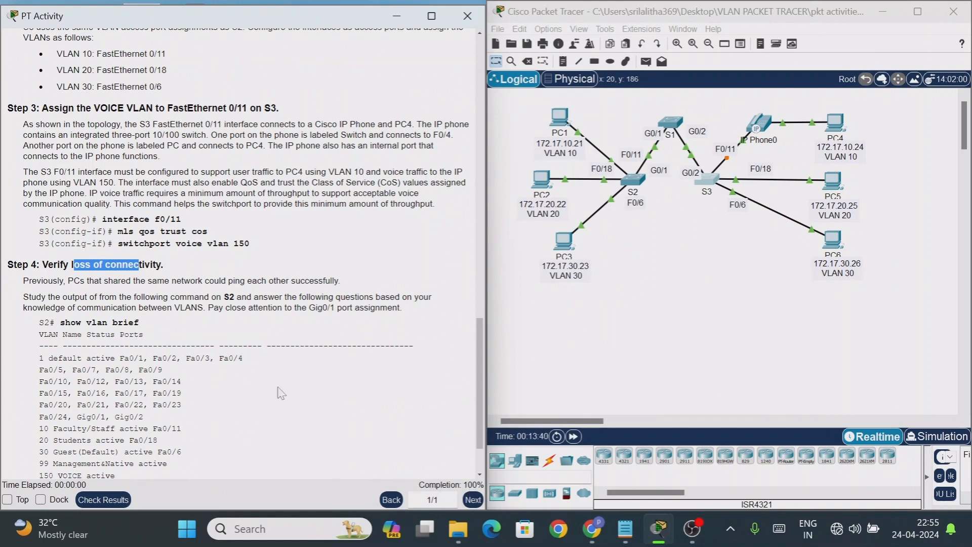
pyautogui.scroll(-2, 191, 336)
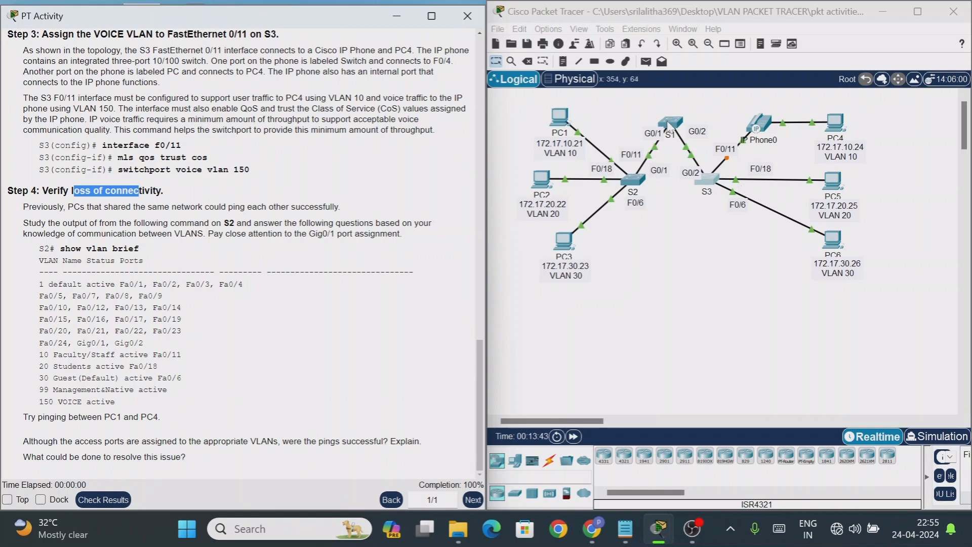
pyautogui.click(637, 185)
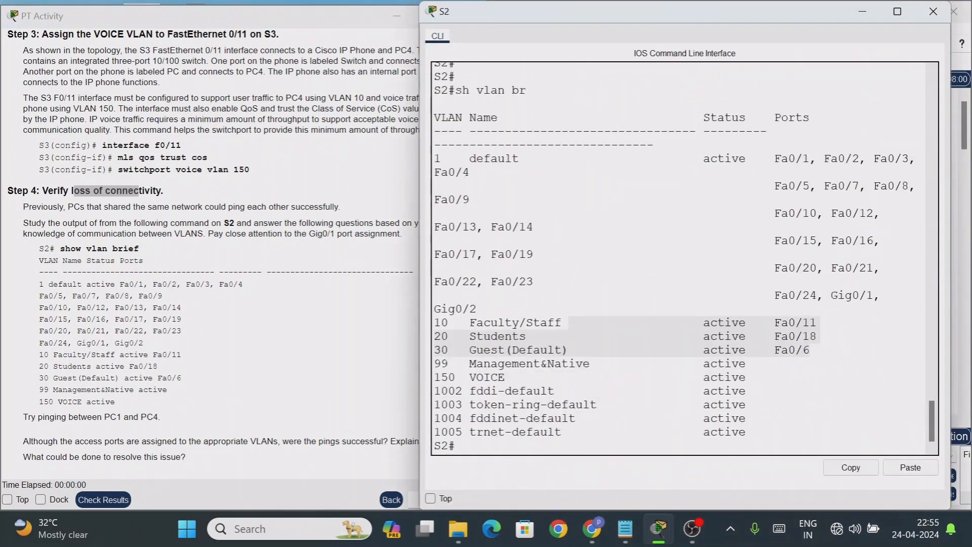
pyautogui.click(898, 12)
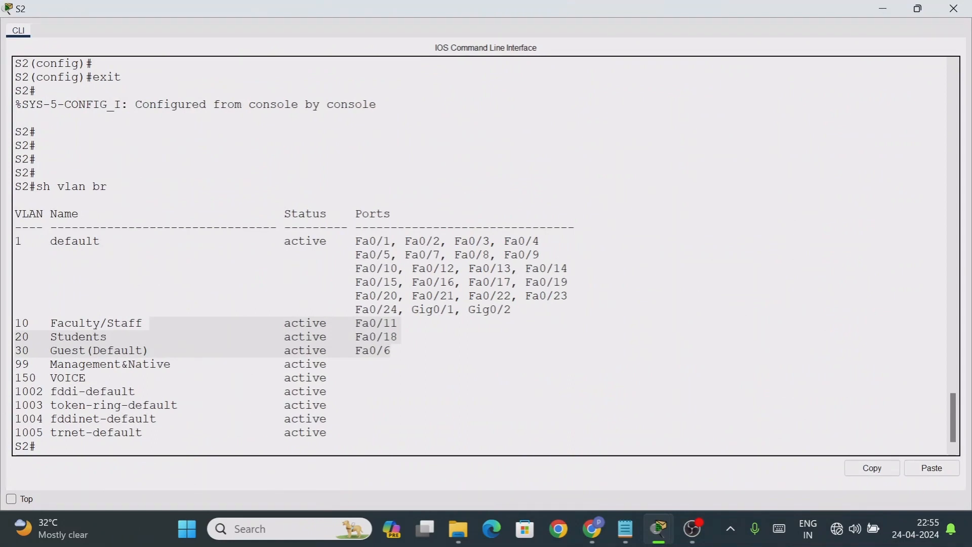
pyautogui.moveTo(29, 323); pyautogui.dragTo(385, 350)
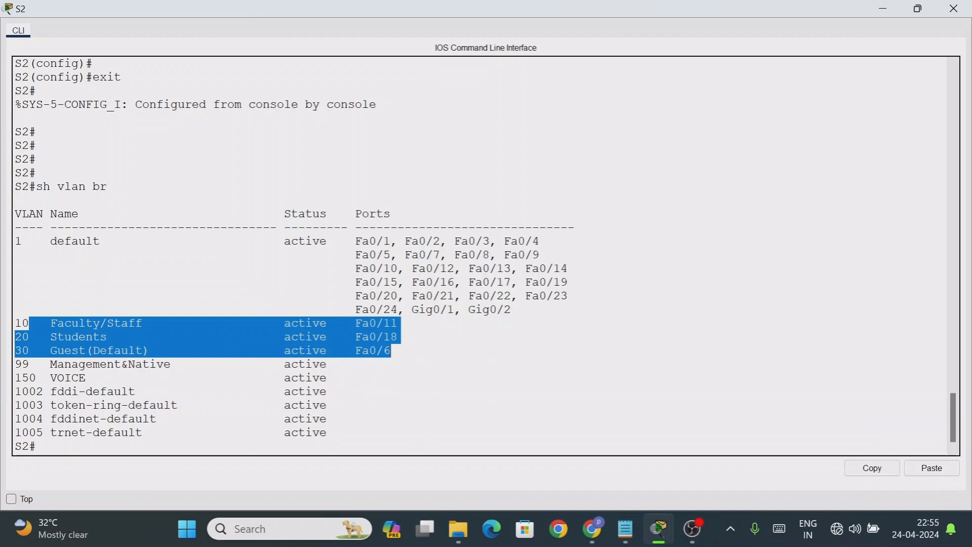
pyautogui.moveTo(51, 364); pyautogui.dragTo(149, 364)
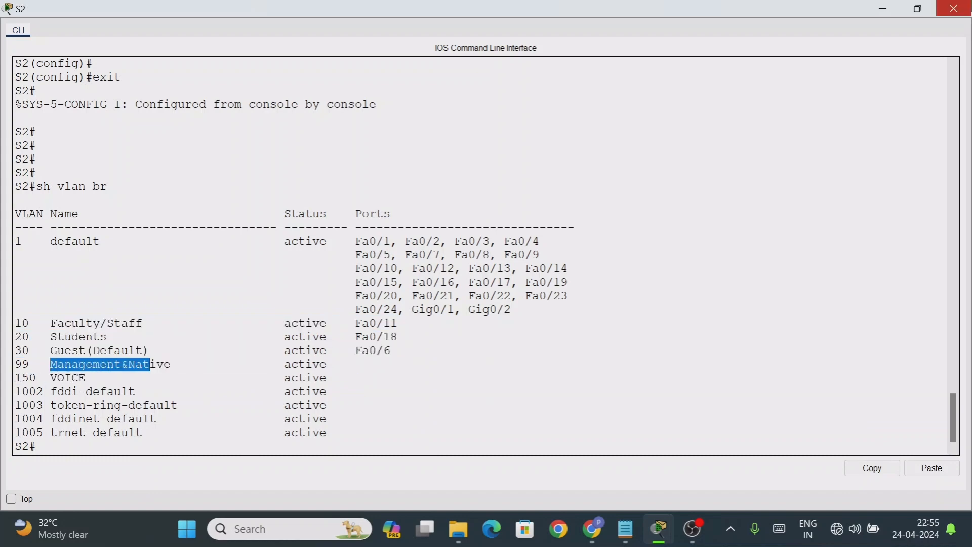
pyautogui.click(952, 7)
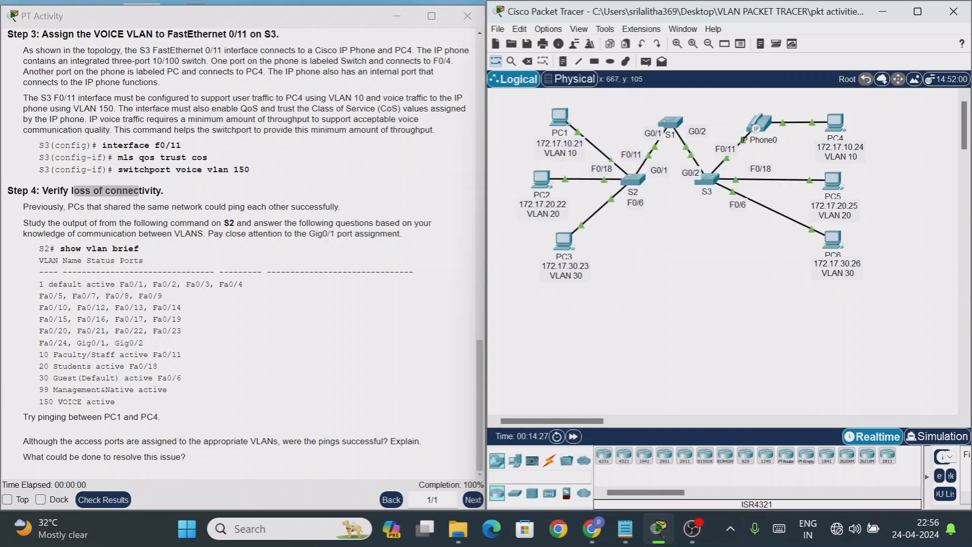
# - Copy PC4's IPv4 address from its IP configuration and minimize the PC4 window
pyautogui.click(842, 121)
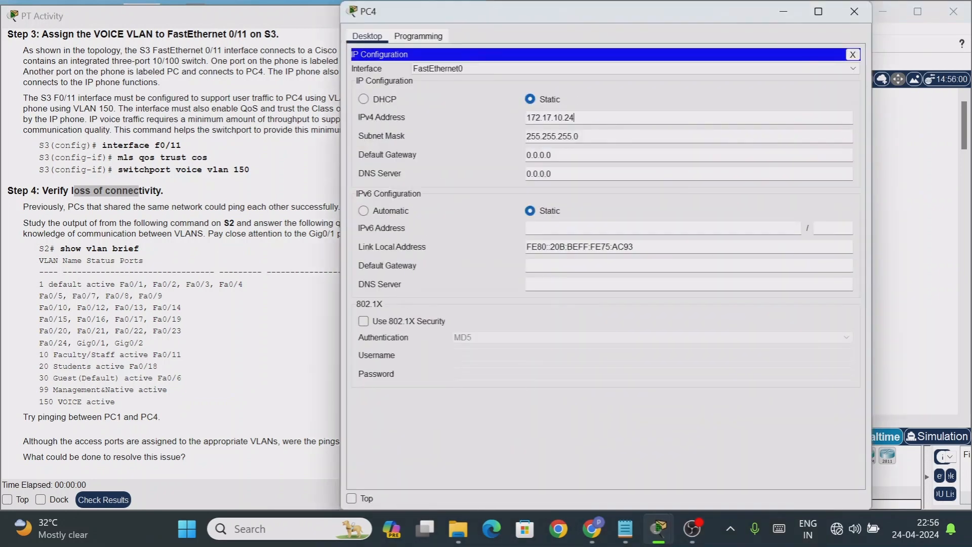
pyautogui.moveTo(574, 118); pyautogui.dragTo(526, 119)
pyautogui.rightClick(549, 118)
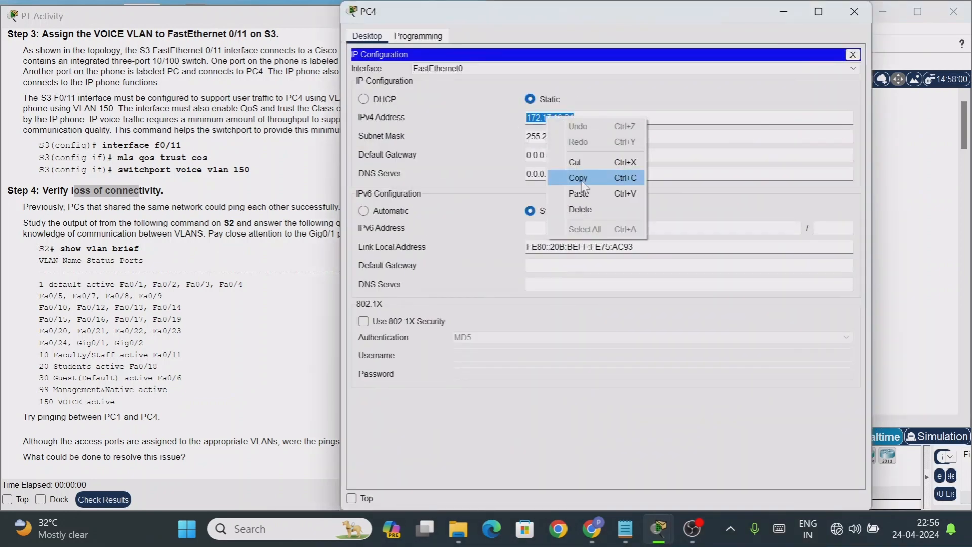
pyautogui.click(584, 185)
pyautogui.click(789, 10)
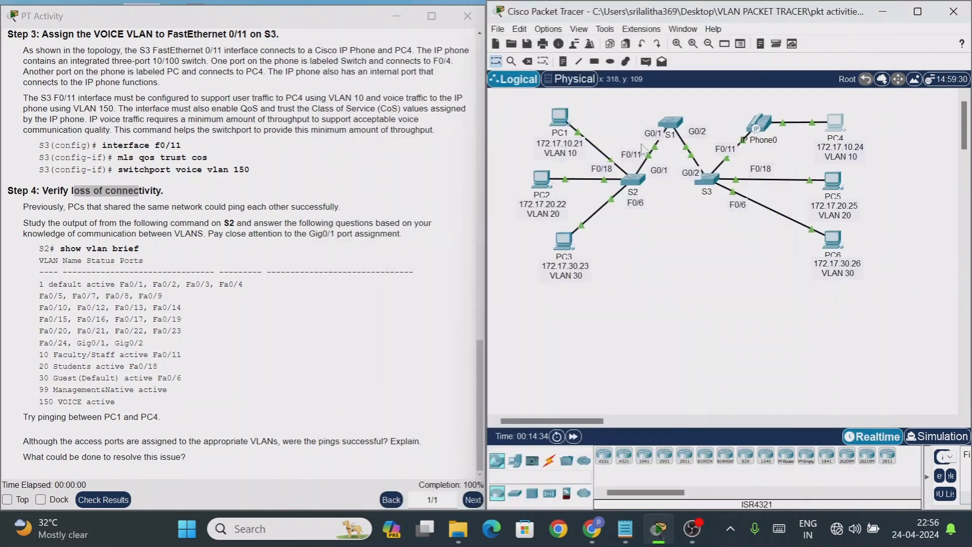
# - Open PC1's Command Prompt and ping PC4 at 172.17.10.24 using the copied address
pyautogui.click(560, 118)
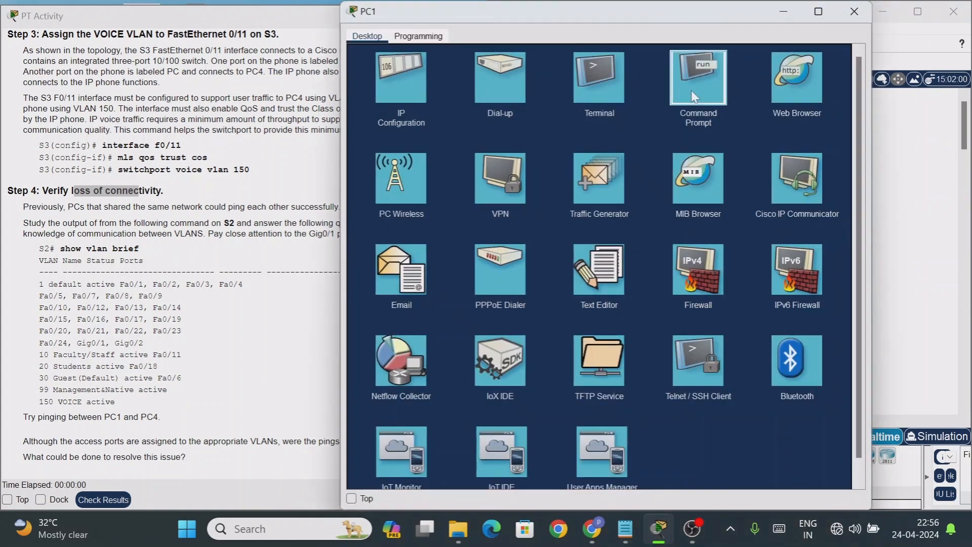
pyautogui.click(698, 81)
pyautogui.moveTo(557, 11); pyautogui.dragTo(217, 61)
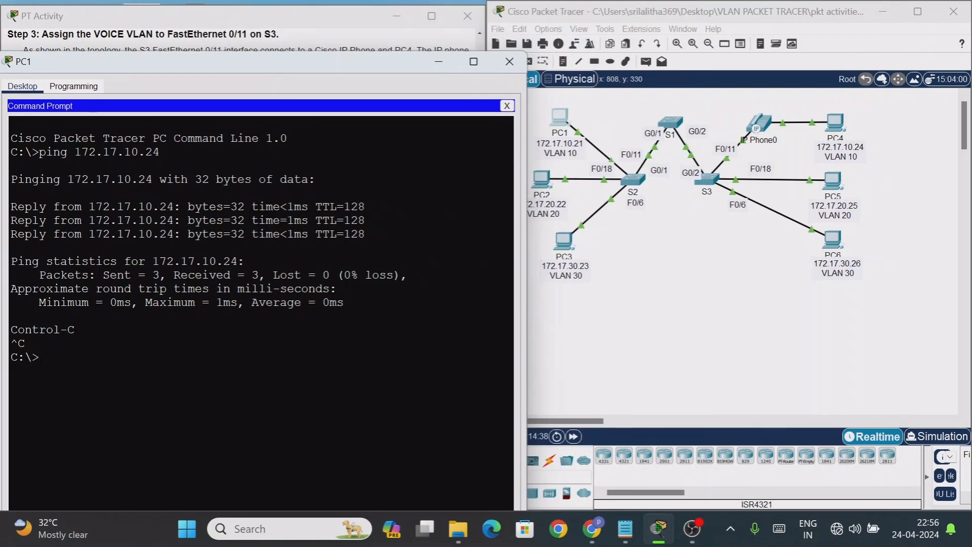
pyautogui.rightClick(100, 351)
pyautogui.click(122, 377)
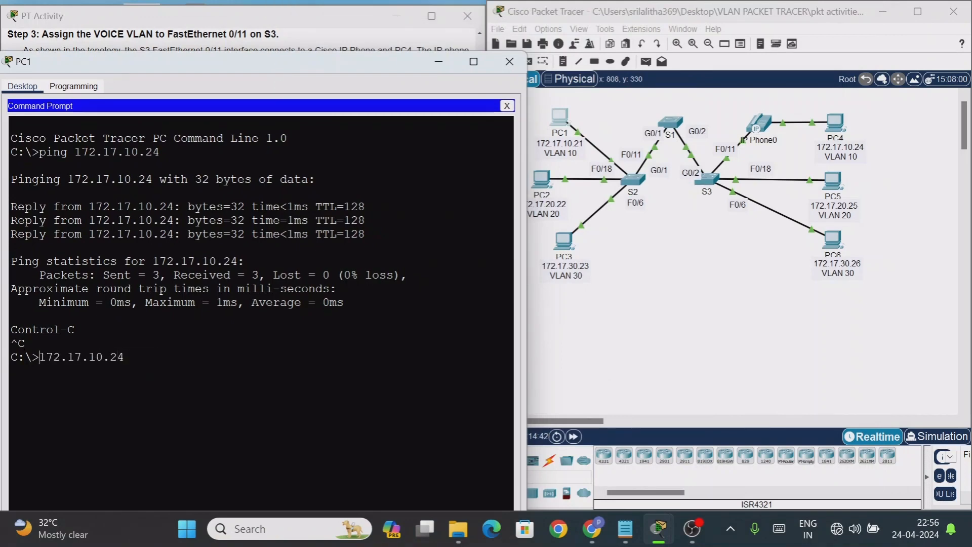
pyautogui.write('ping')
pyautogui.press('Return')
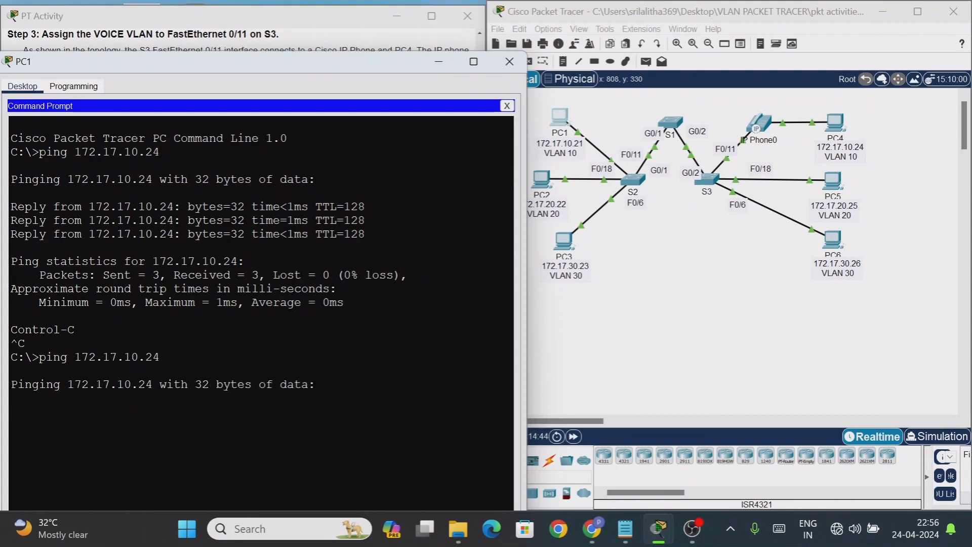
# - Examine the replies and packet statistics of PC1's ping to PC4, and minimize the PC1 window
pyautogui.moveTo(89, 385); pyautogui.dragTo(317, 384)
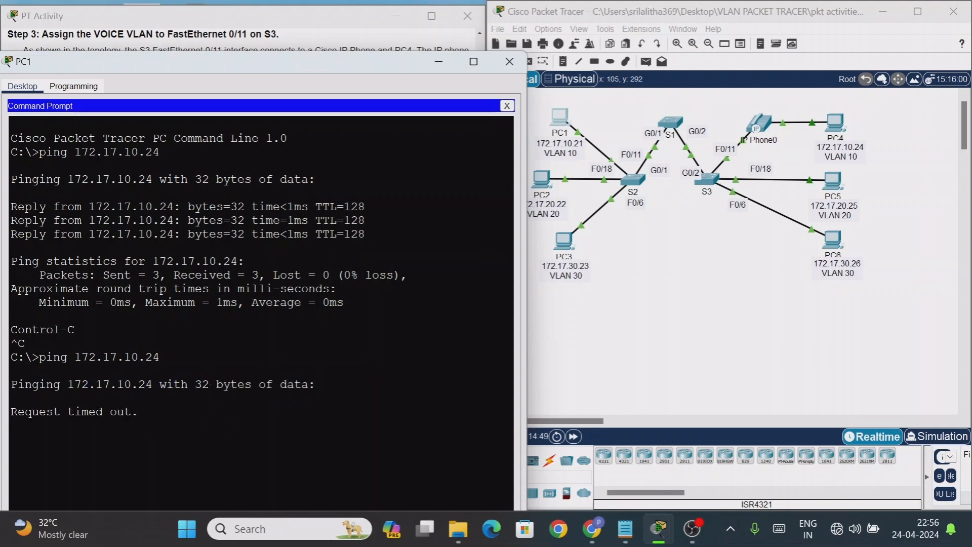
pyautogui.moveTo(11, 398); pyautogui.dragTo(139, 412)
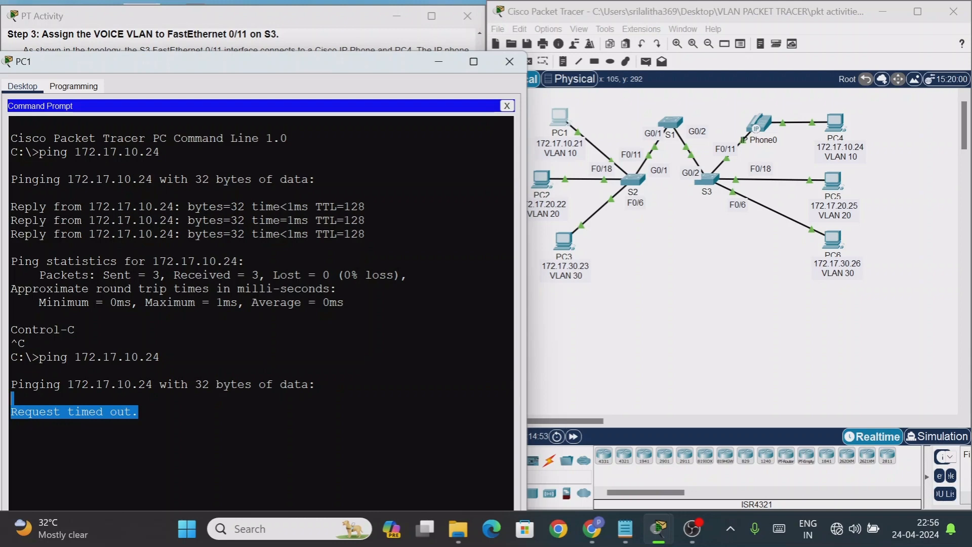
pyautogui.click(139, 411)
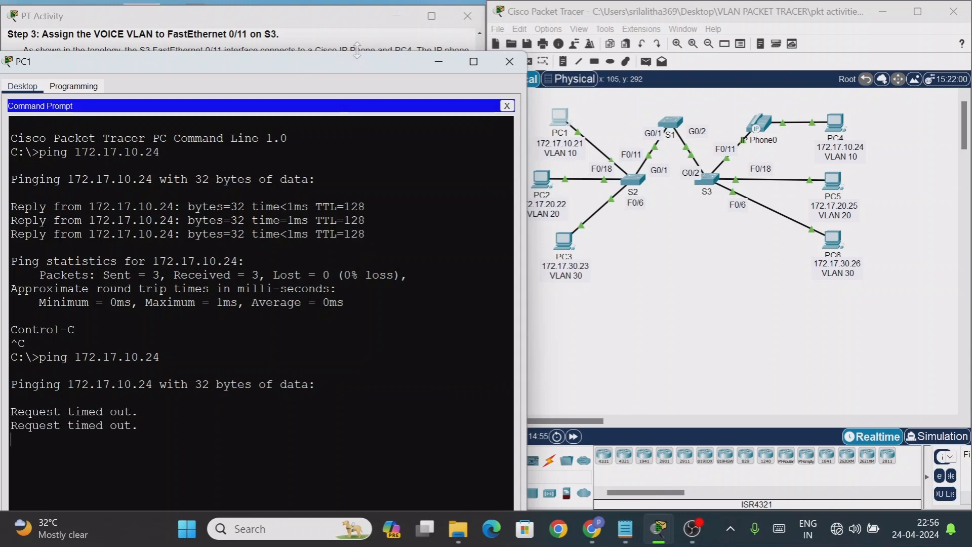
pyautogui.moveTo(357, 51); pyautogui.dragTo(370, 29)
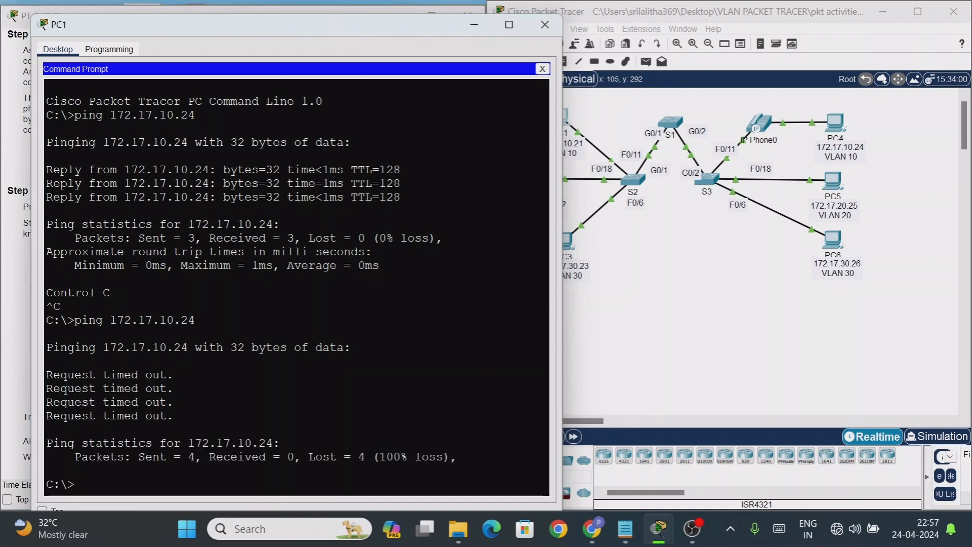
pyautogui.moveTo(103, 443); pyautogui.dragTo(386, 457)
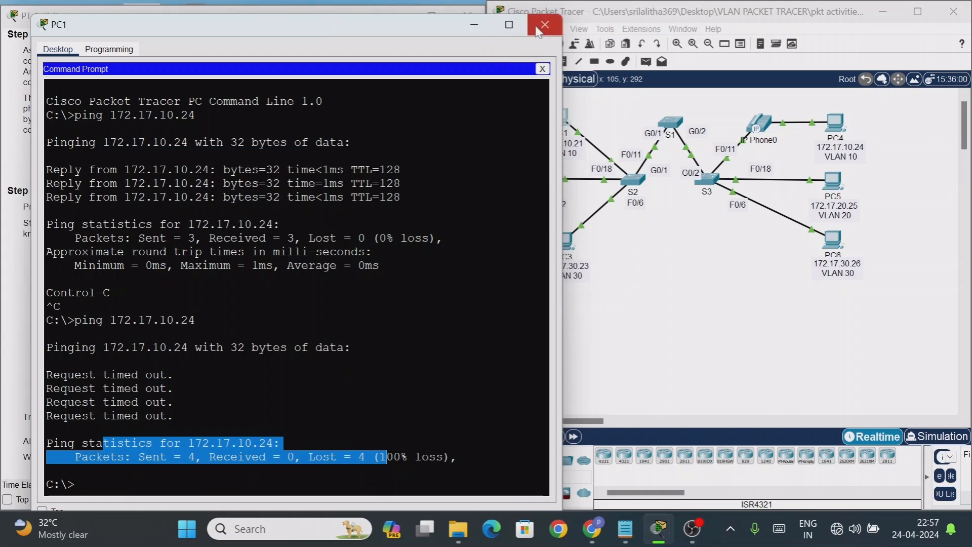
pyautogui.click(472, 25)
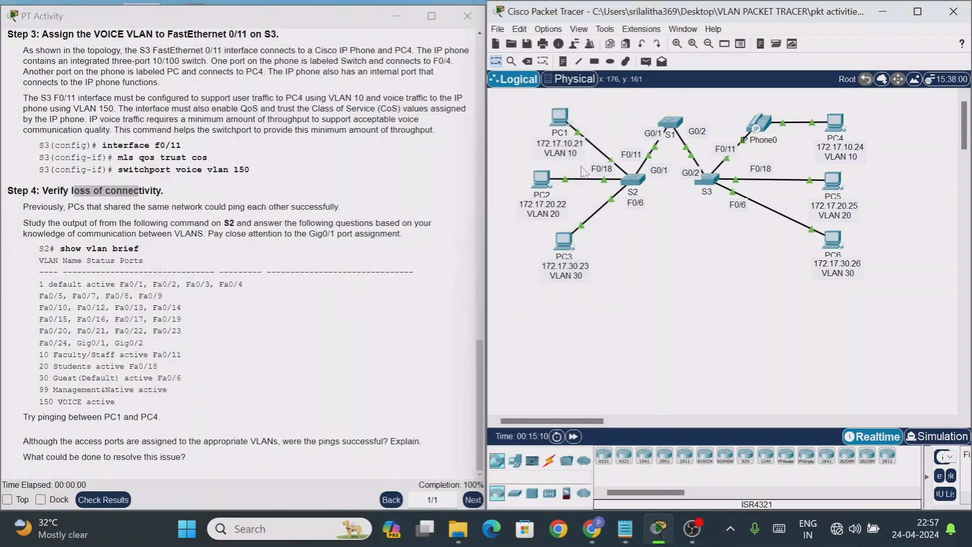